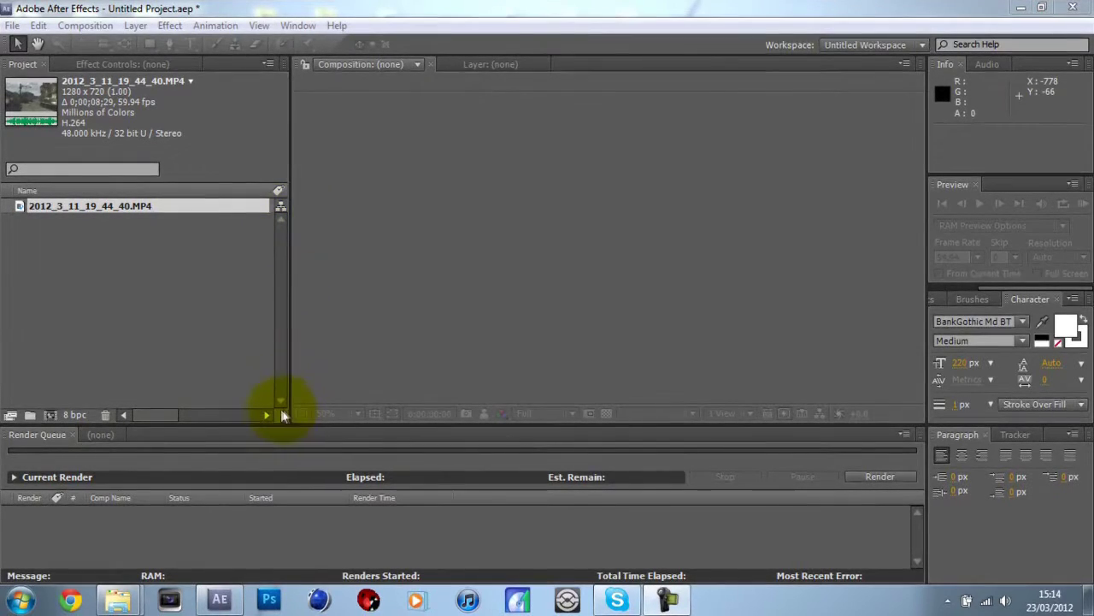
pyautogui.moveTo(169, 422); pyautogui.dragTo(134, 416)
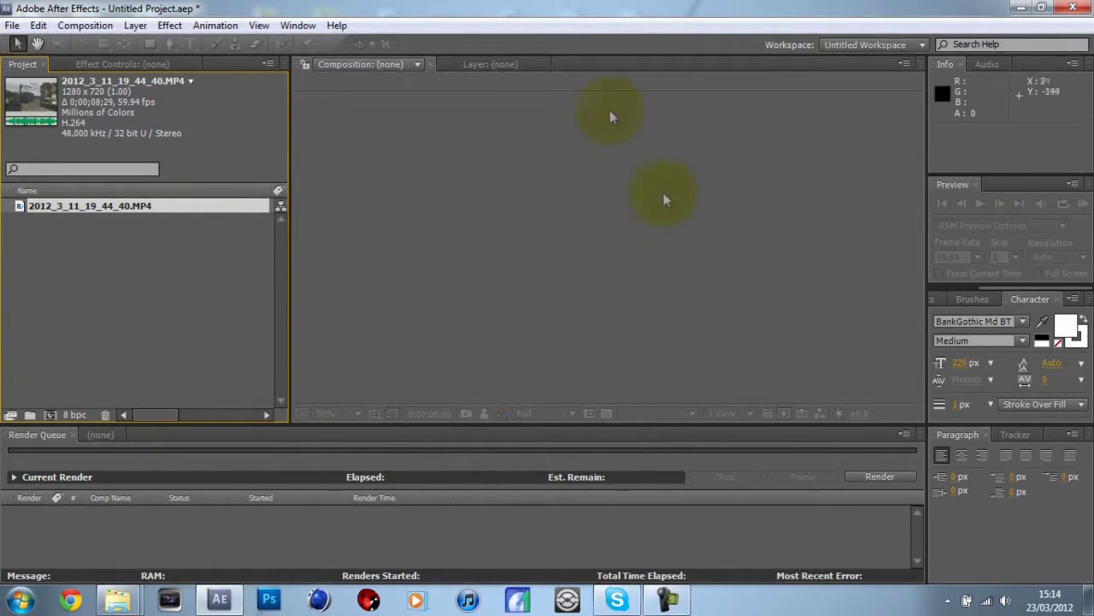
pyautogui.click(1017, 9)
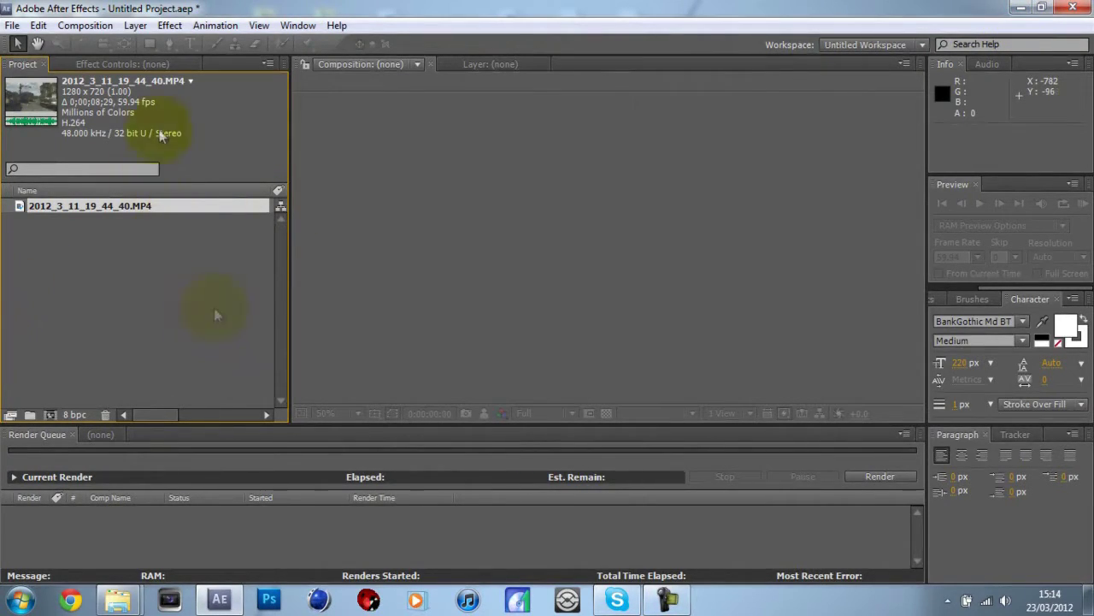
pyautogui.click(83, 254)
pyautogui.click(118, 201)
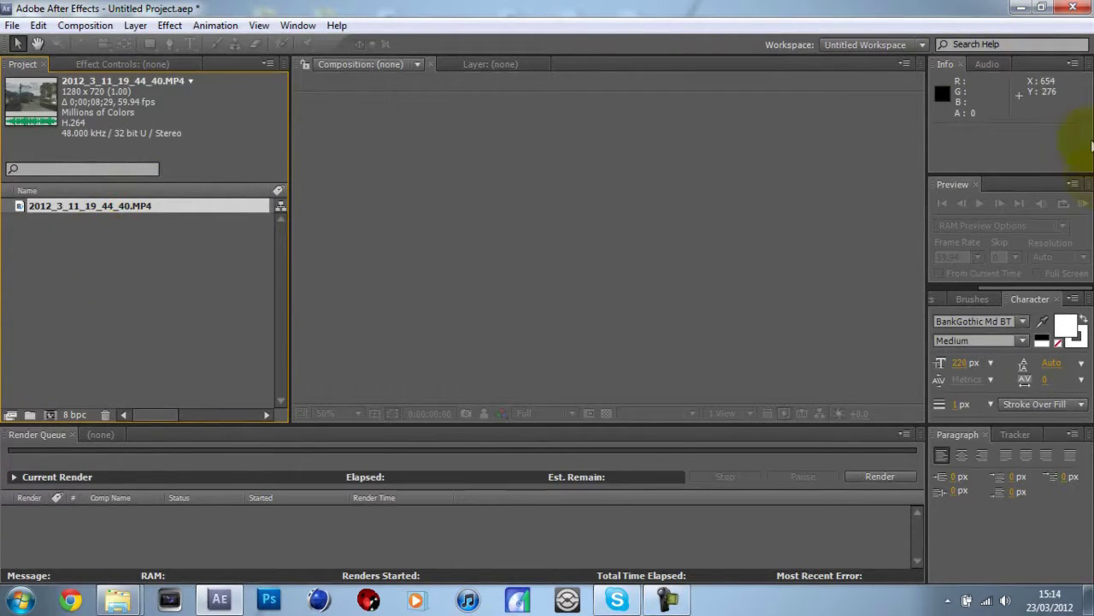
# Switch to the Videos library in the file explorer and look through the source gameplay clips
pyautogui.click(1021, 9)
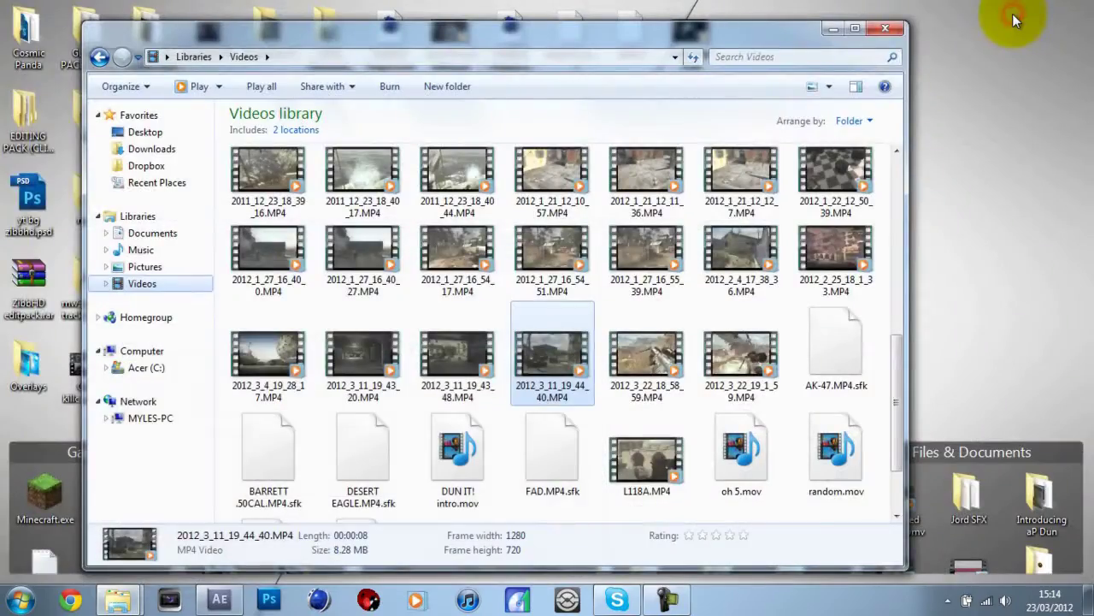
pyautogui.click(833, 29)
pyautogui.click(118, 600)
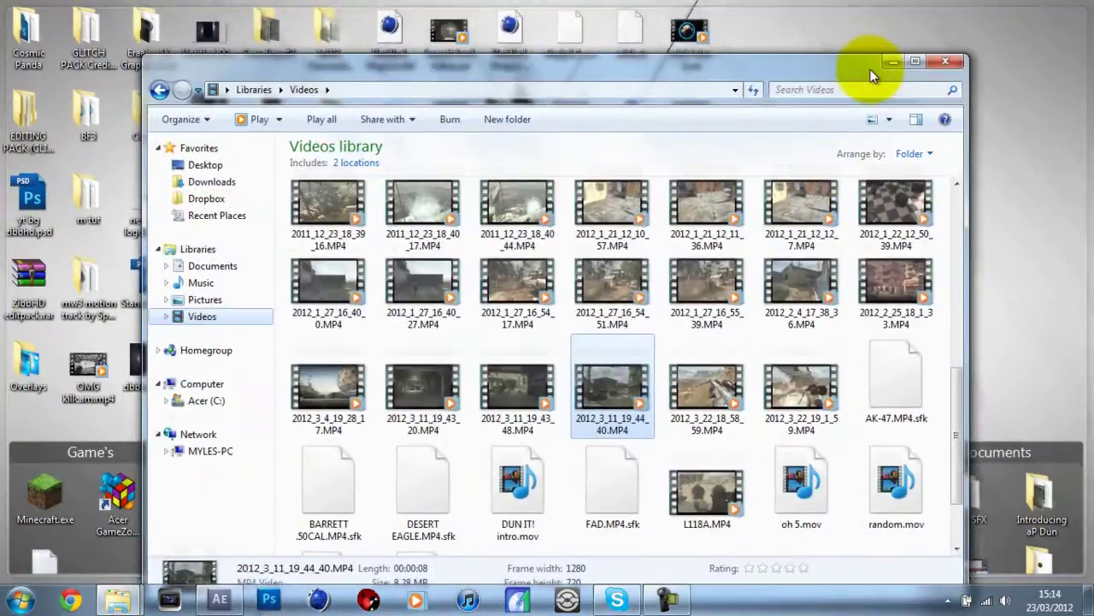
pyautogui.moveTo(872, 75); pyautogui.dragTo(878, 37)
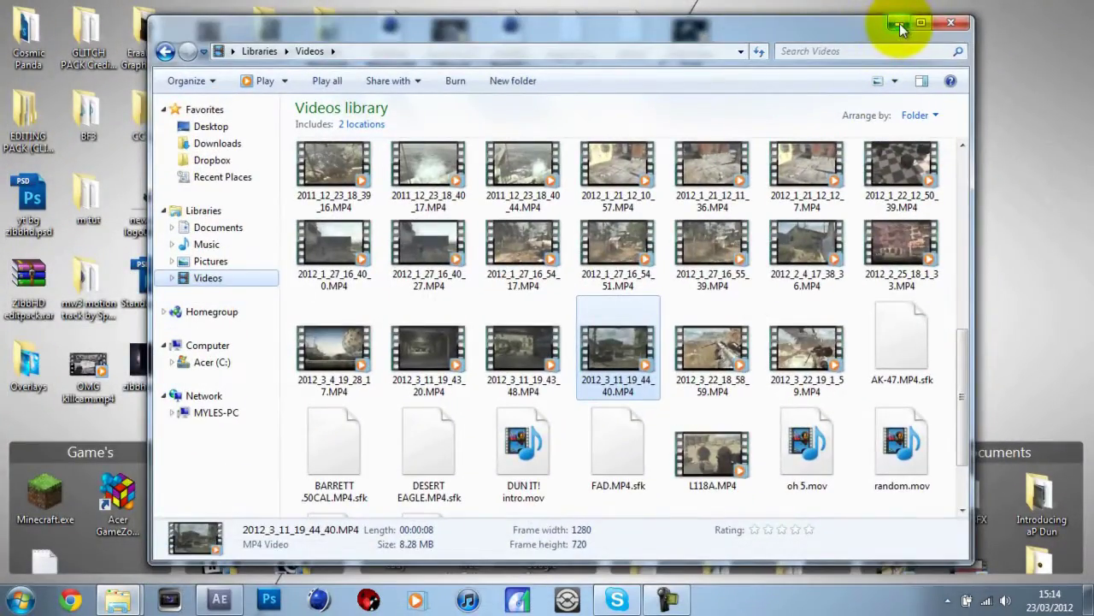
pyautogui.moveTo(965, 346); pyautogui.dragTo(964, 378)
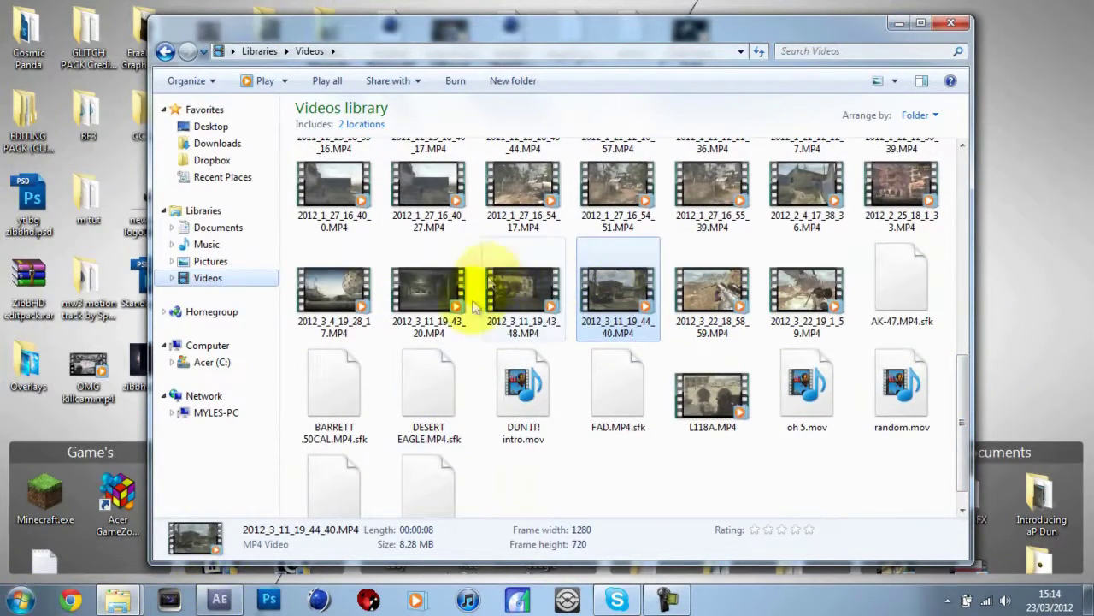
pyautogui.moveTo(652, 340); pyautogui.dragTo(173, 350)
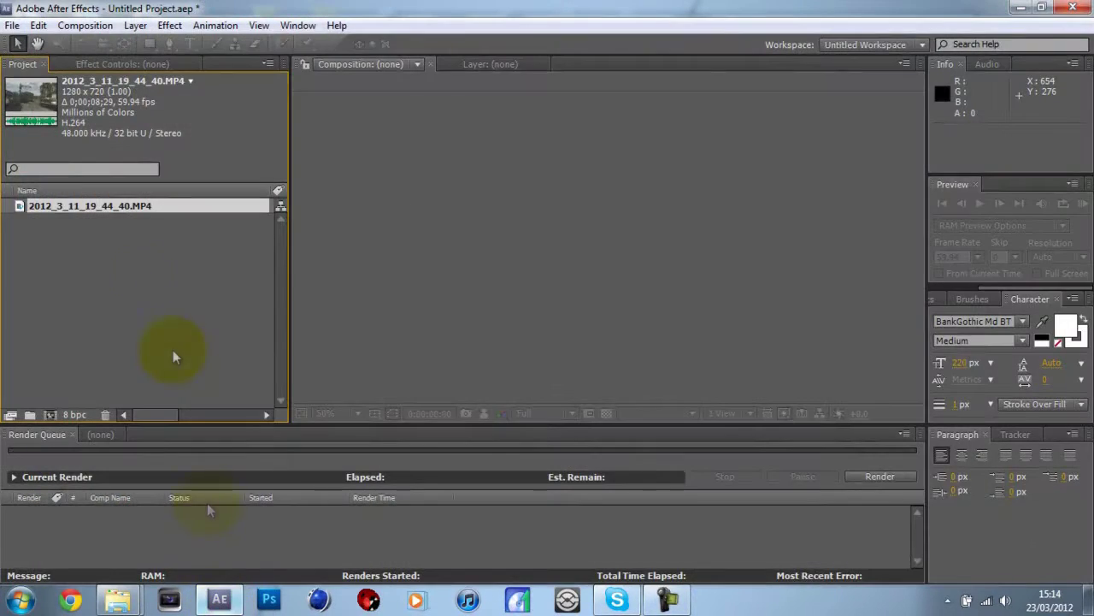
# Create a composition from the 2012_3_11_19_44_40.MP4 footage and move its layer to position 542, 282
pyautogui.moveTo(47, 207); pyautogui.dragTo(49, 416)
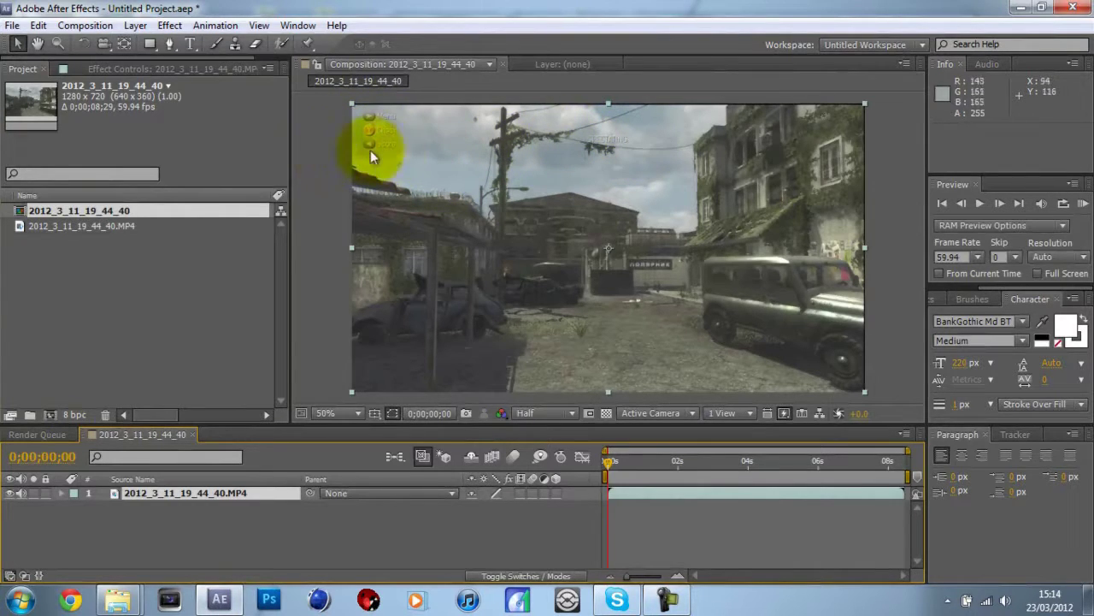
pyautogui.moveTo(865, 104); pyautogui.dragTo(935, 61)
pyautogui.moveTo(763, 230); pyautogui.dragTo(720, 197)
# Add the 2012_3_11_19_44_40 composition to the render queue
pyautogui.click(118, 509)
pyautogui.click(75, 26)
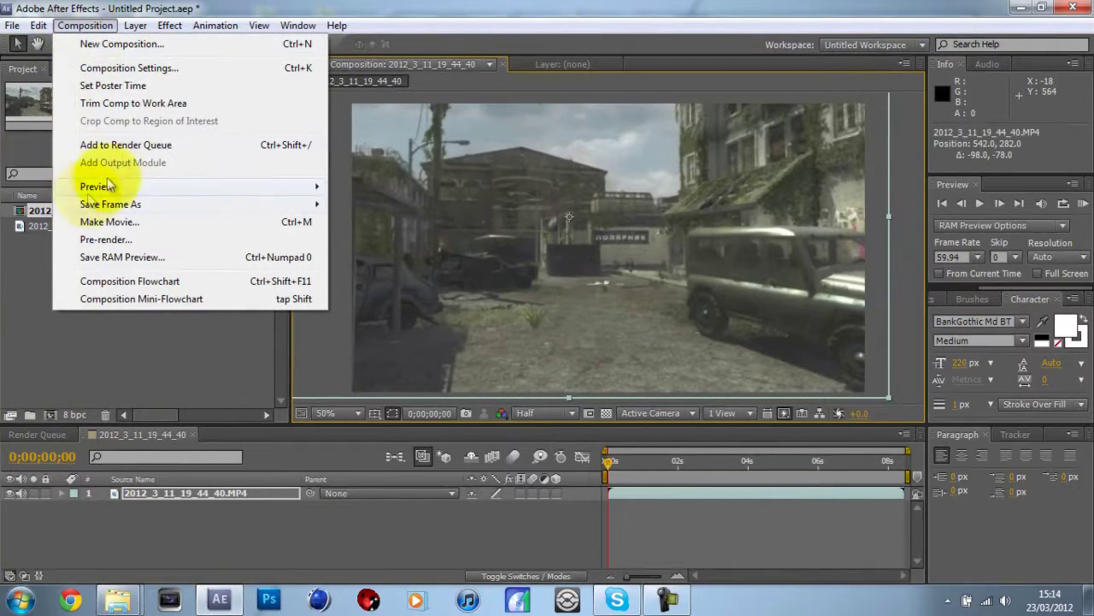
pyautogui.click(124, 143)
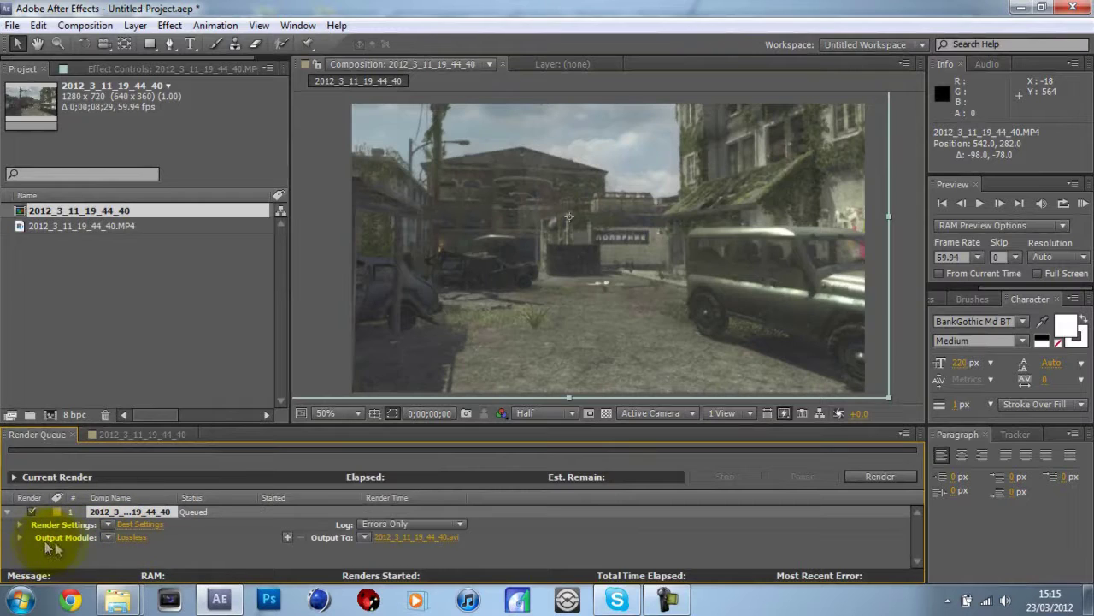
# Review the output formats in the queued item's output module settings, such as PNG Sequence, leaving the settings as they are
pyautogui.click(124, 537)
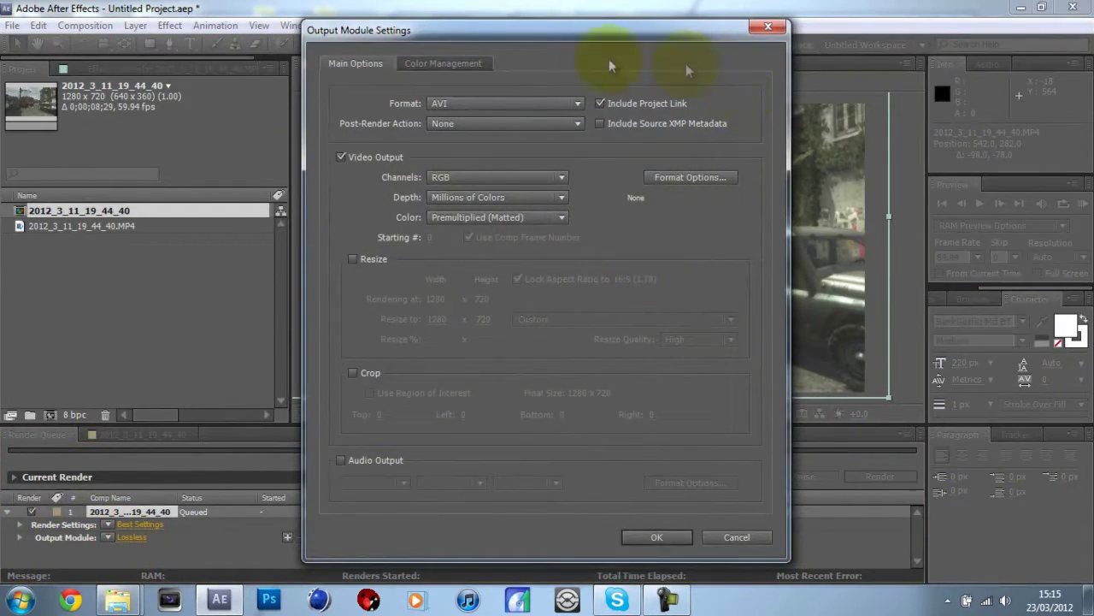
pyautogui.click(562, 103)
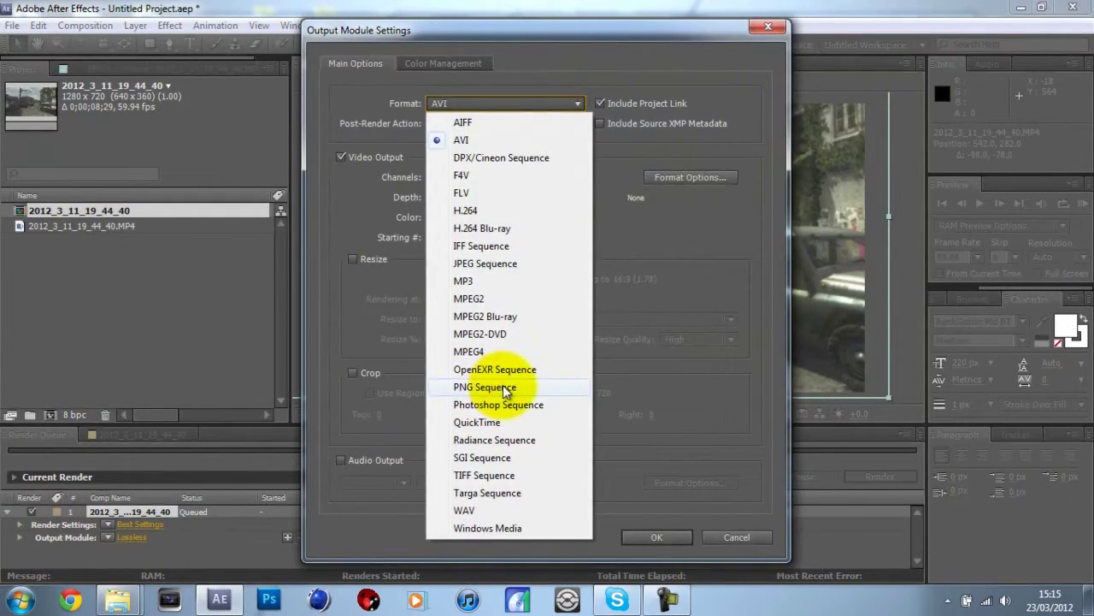
pyautogui.click(331, 536)
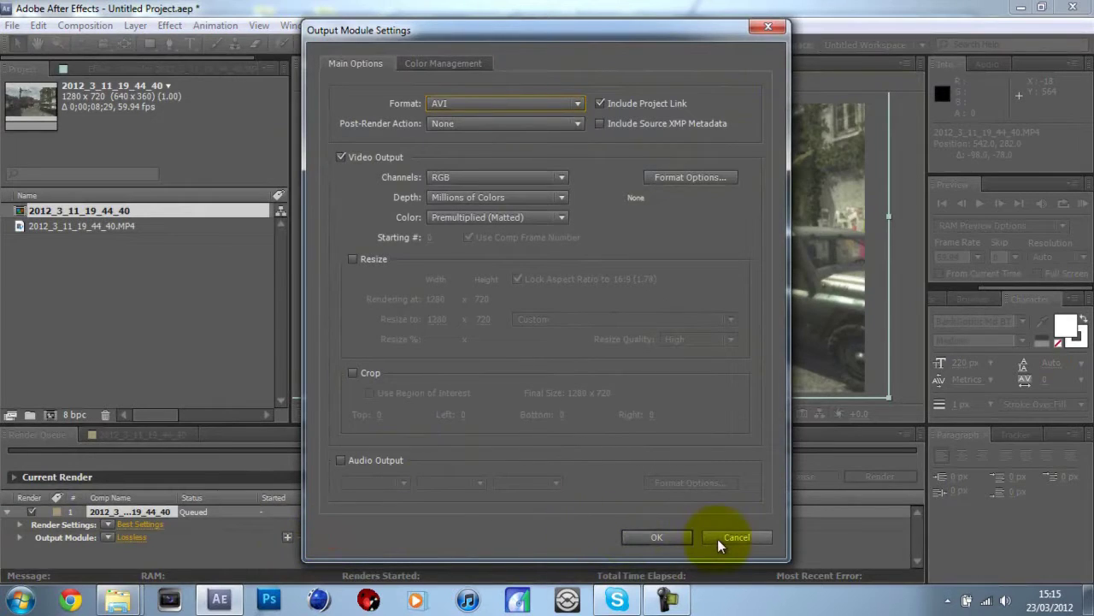
pyautogui.click(767, 31)
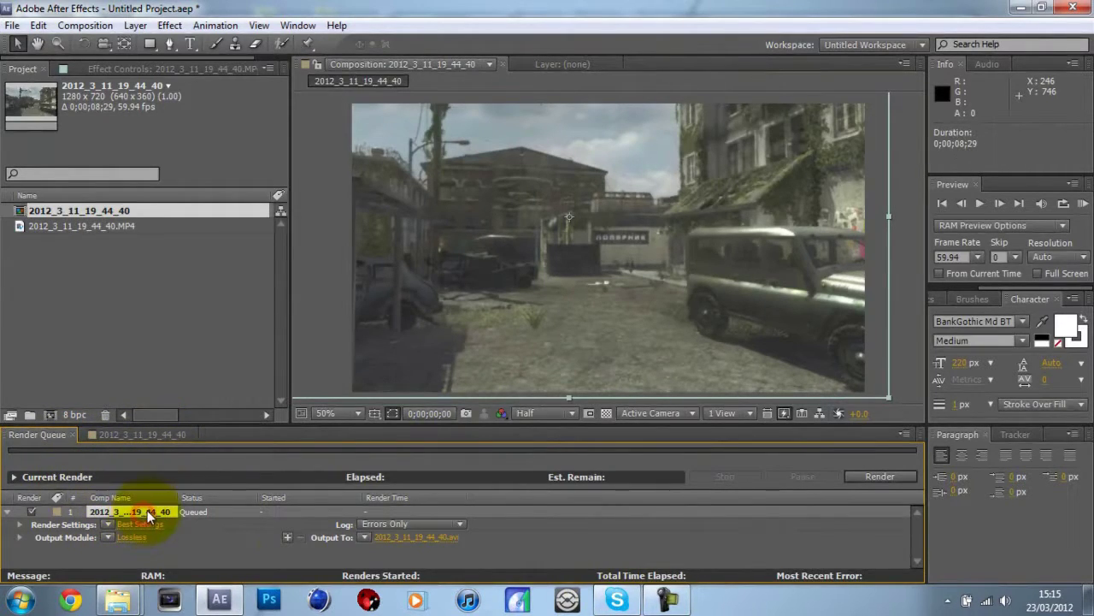
# Remove the queued composition from the render queue and close the queue
pyautogui.press('Delete')
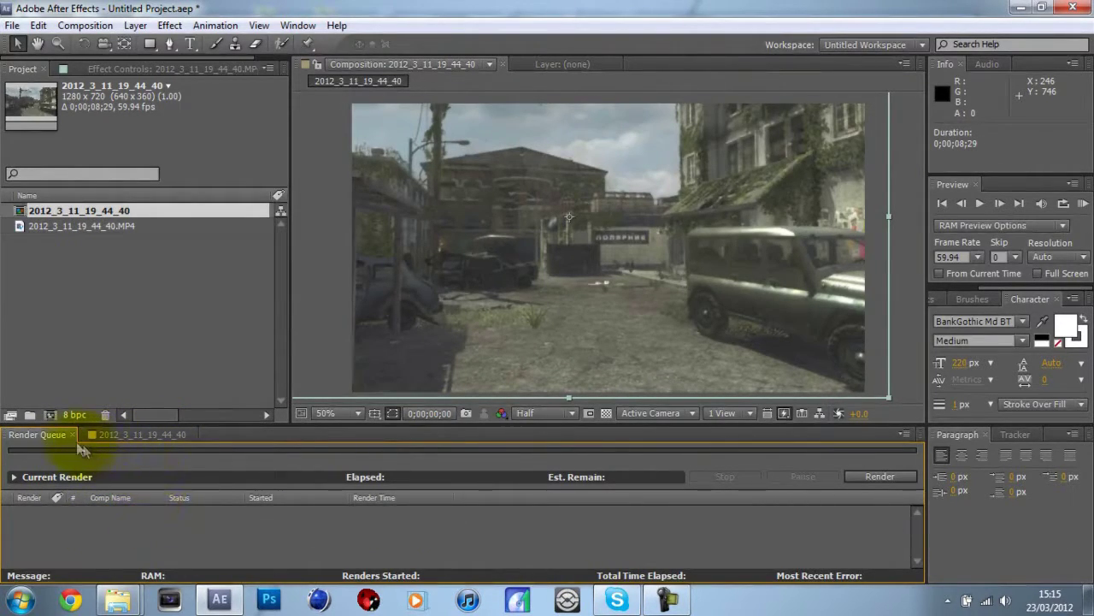
pyautogui.click(72, 435)
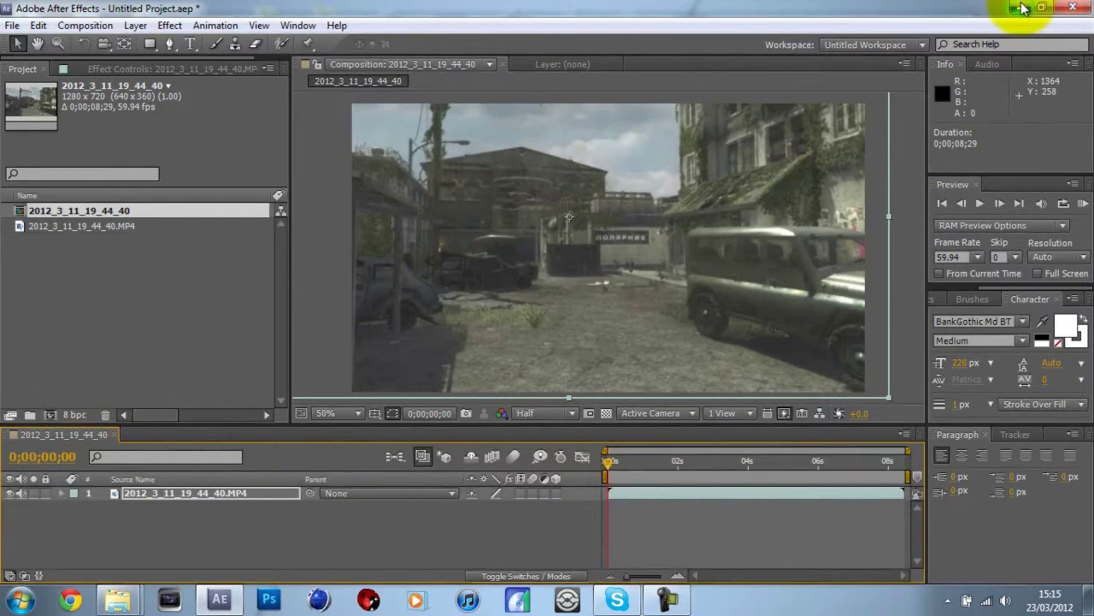
# Open New folder (3) in the file explorer and examine its numbered PNG frames from first to last
pyautogui.moveTo(119, 598)
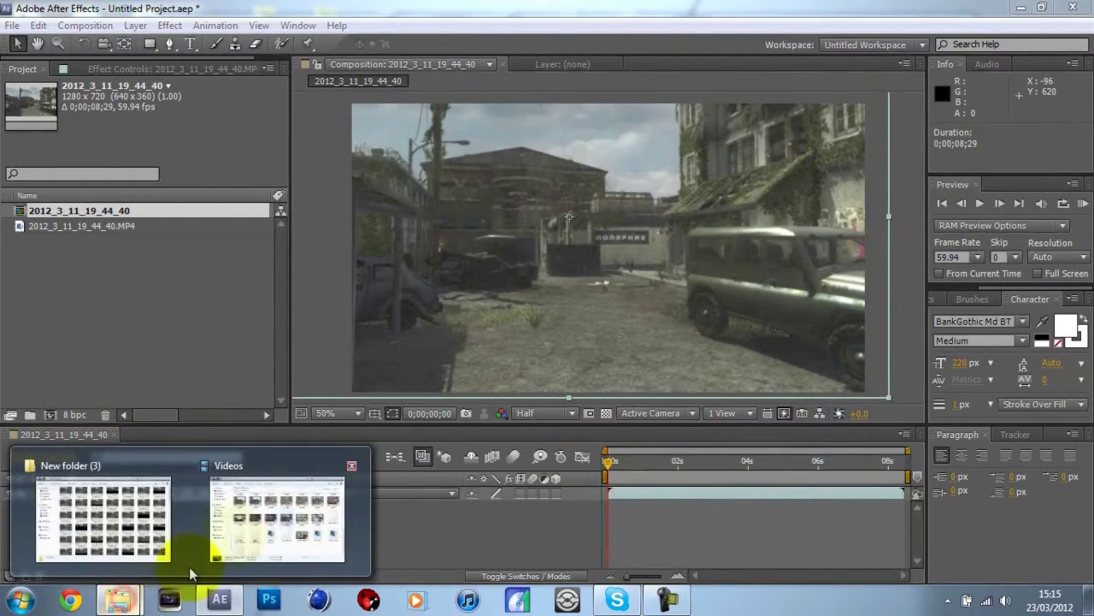
pyautogui.click(124, 523)
pyautogui.moveTo(875, 118); pyautogui.dragTo(880, 453)
pyautogui.click(813, 9)
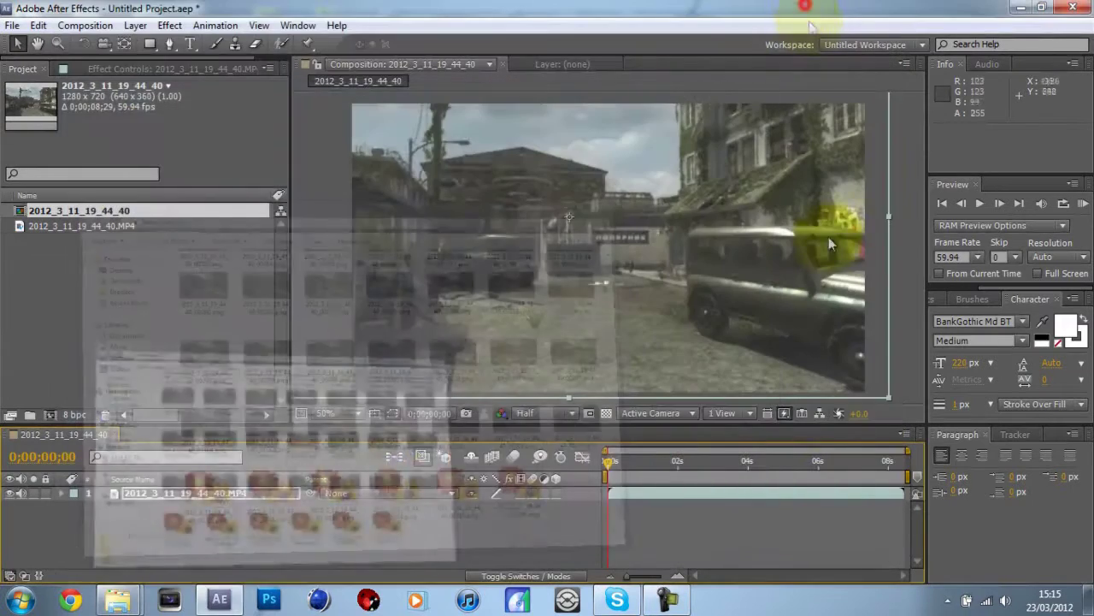
pyautogui.moveTo(120, 598)
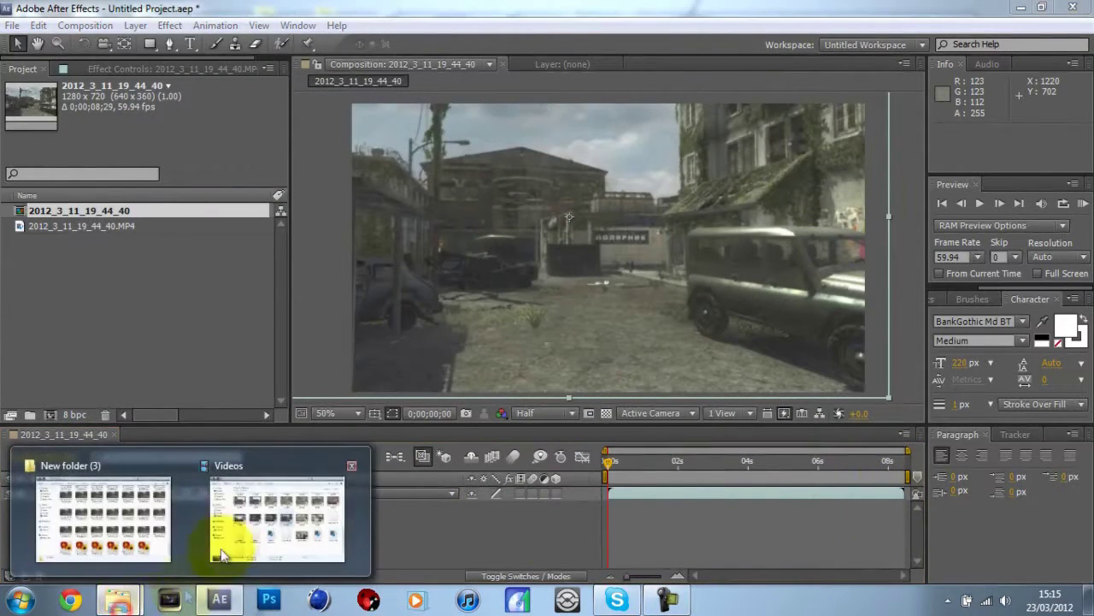
pyautogui.click(120, 518)
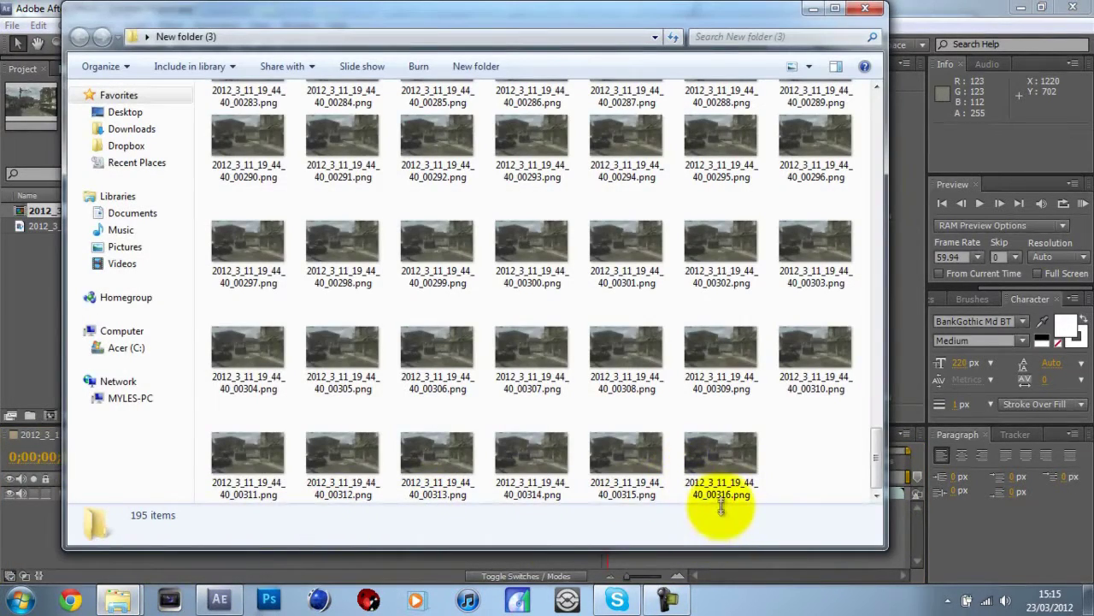
pyautogui.moveTo(880, 465); pyautogui.dragTo(892, 123)
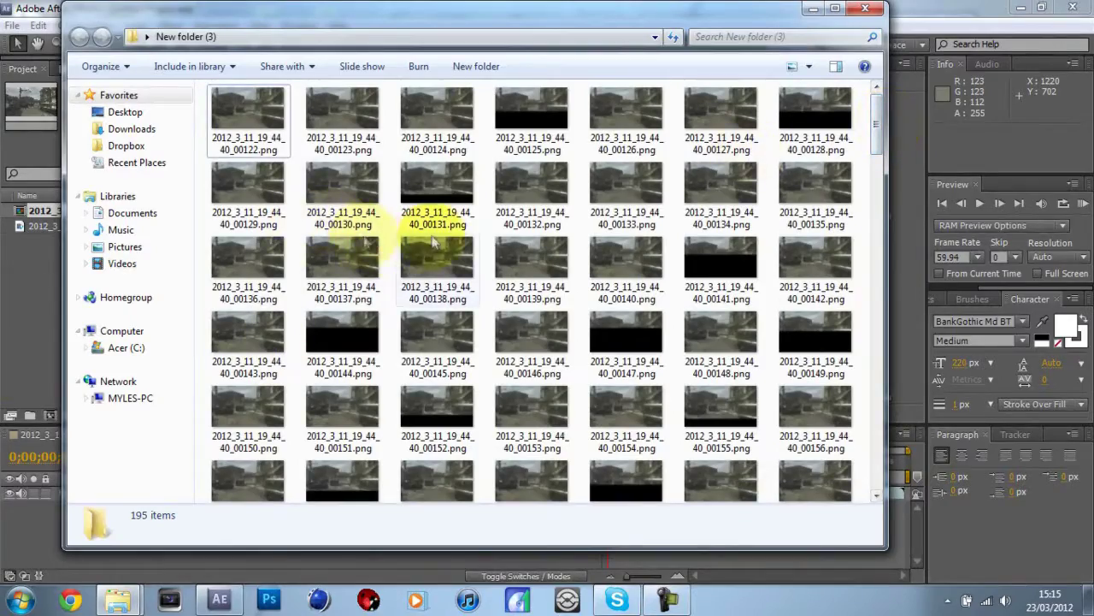
pyautogui.moveTo(624, 17)
pyautogui.mouseDown()
pyautogui.moveTo(625, 33)
pyautogui.moveTo(578, 66)
pyautogui.moveTo(563, 36)
pyautogui.mouseUp()
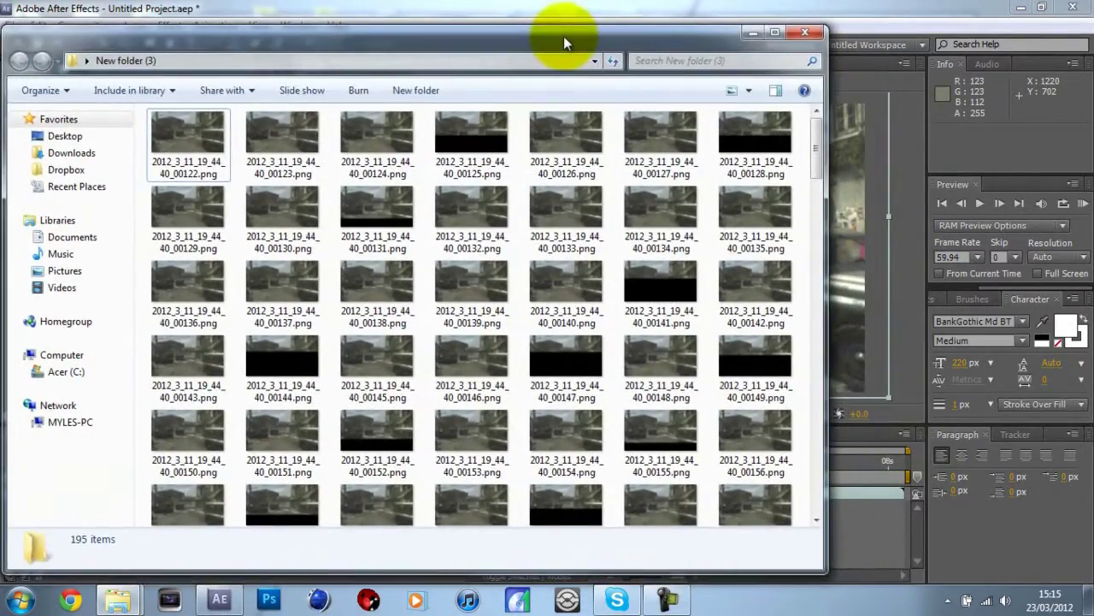
pyautogui.click(749, 36)
# Minimise the open windows to the desktop and switch to boujou
pyautogui.click(1019, 8)
pyautogui.click(897, 20)
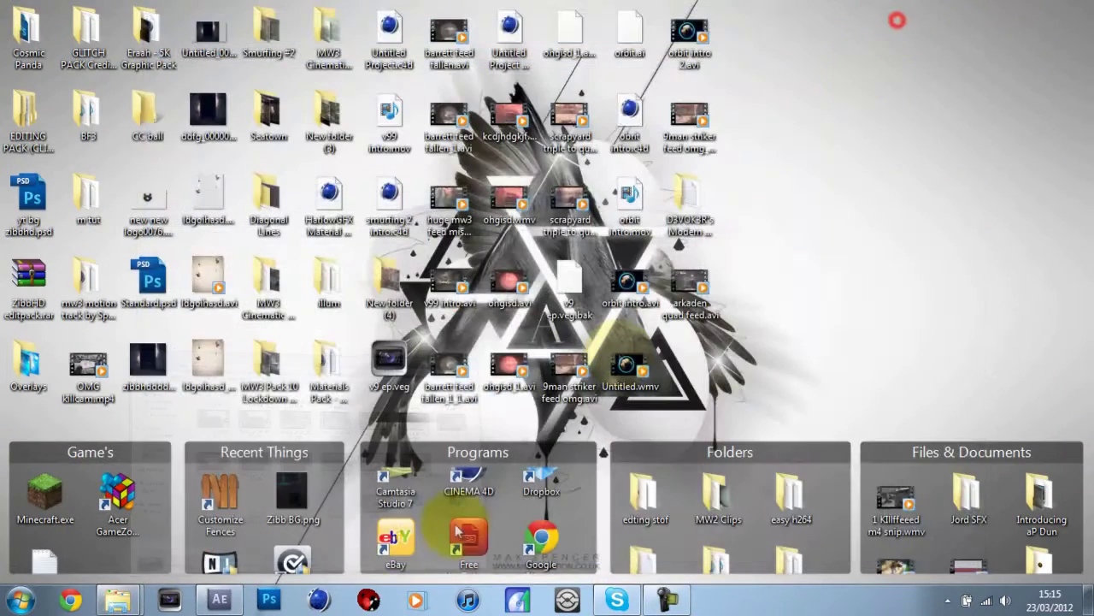
pyautogui.click(366, 598)
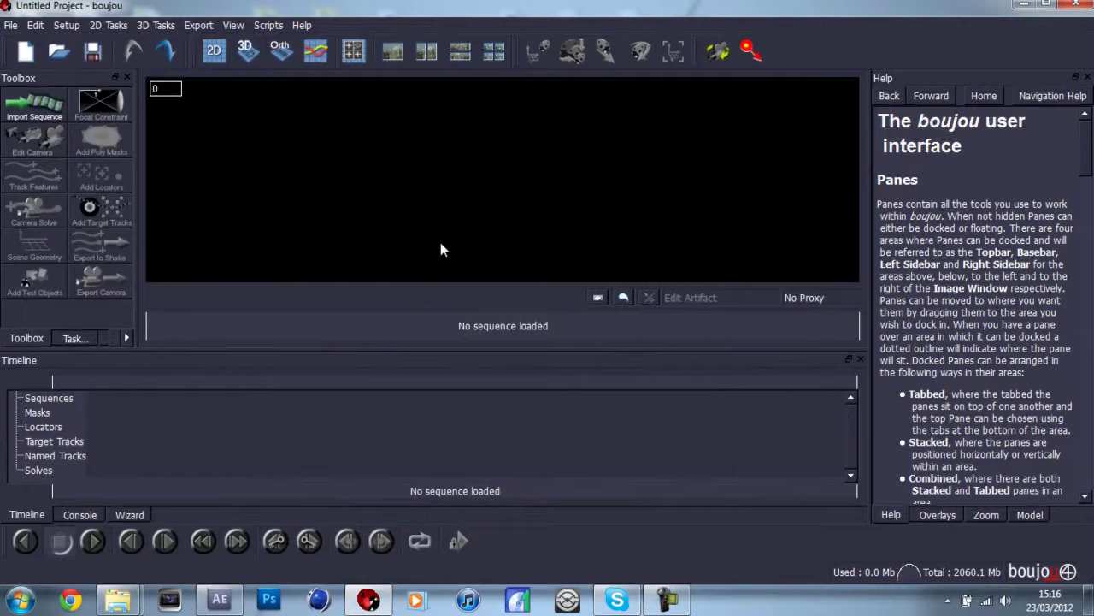
# Start a sequence import and browse to New folder (3) on the Desktop
pyautogui.click(11, 107)
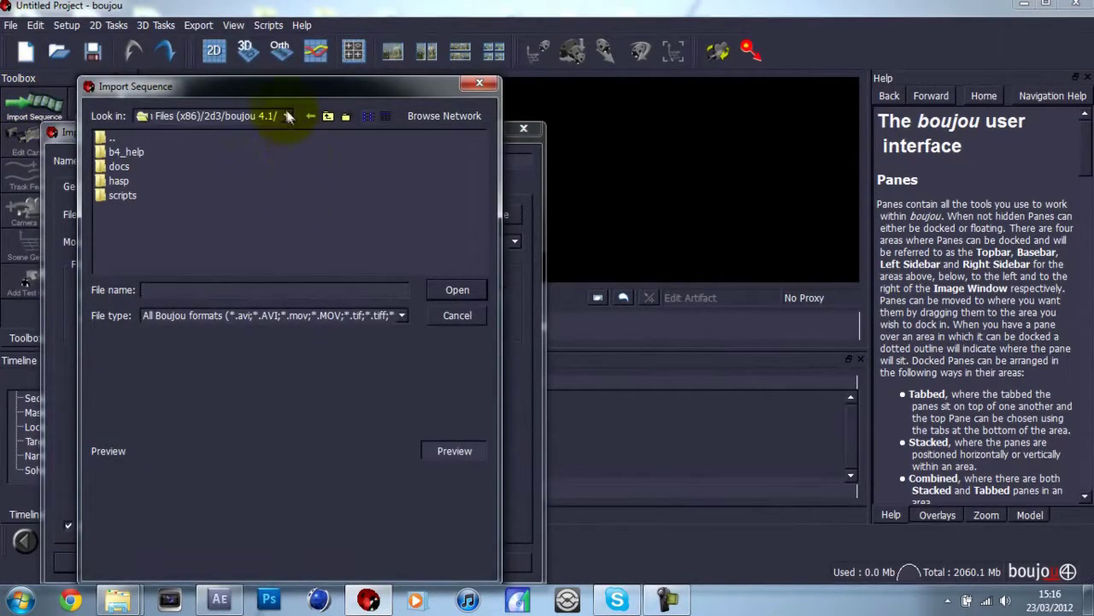
pyautogui.click(288, 116)
pyautogui.click(174, 160)
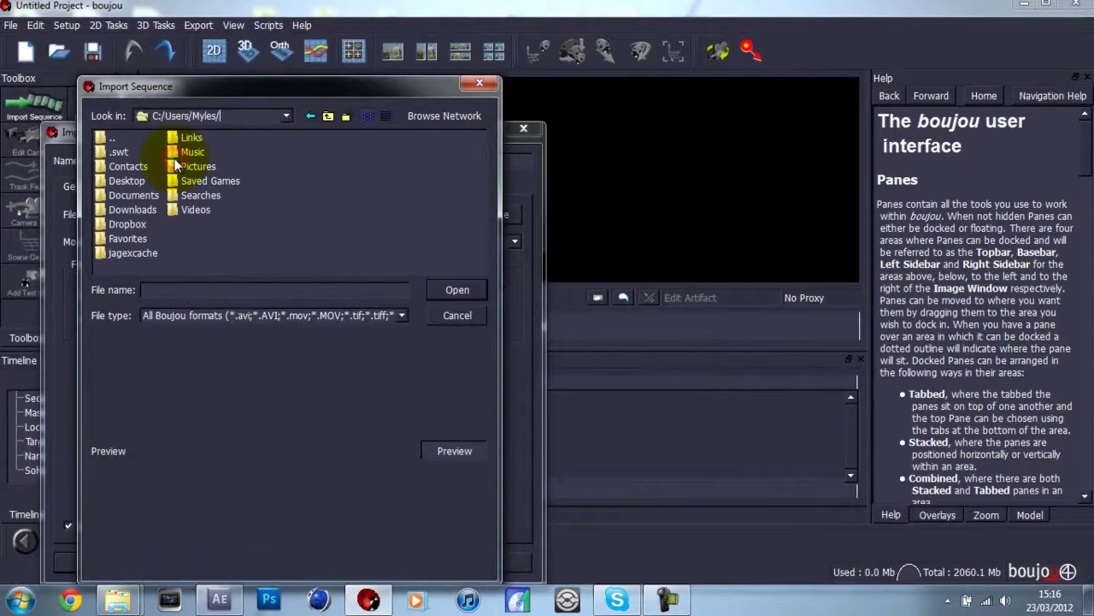
pyautogui.doubleClick(121, 183)
pyautogui.moveTo(136, 266); pyautogui.dragTo(212, 270)
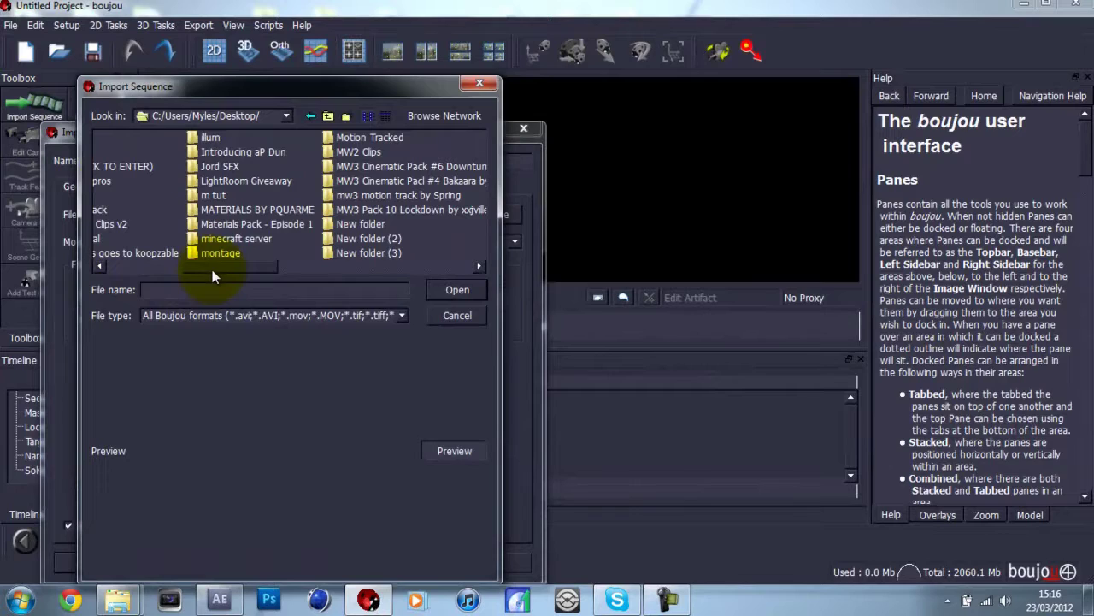
pyautogui.doubleClick(361, 252)
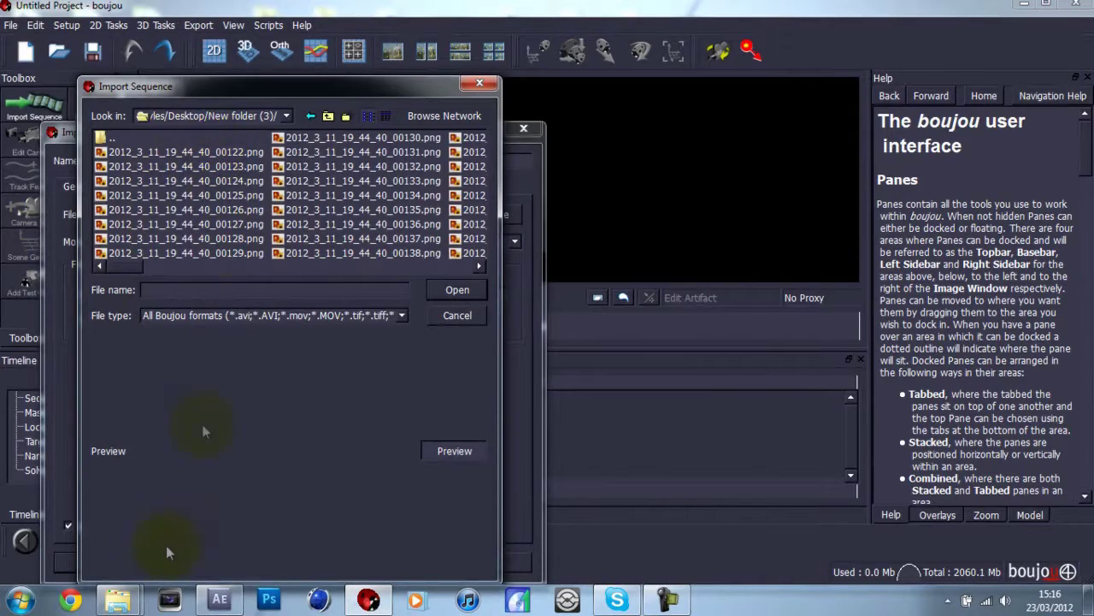
# Switch to After Effects and set the start of the composition's work area to 0;00;02;27
pyautogui.click(220, 600)
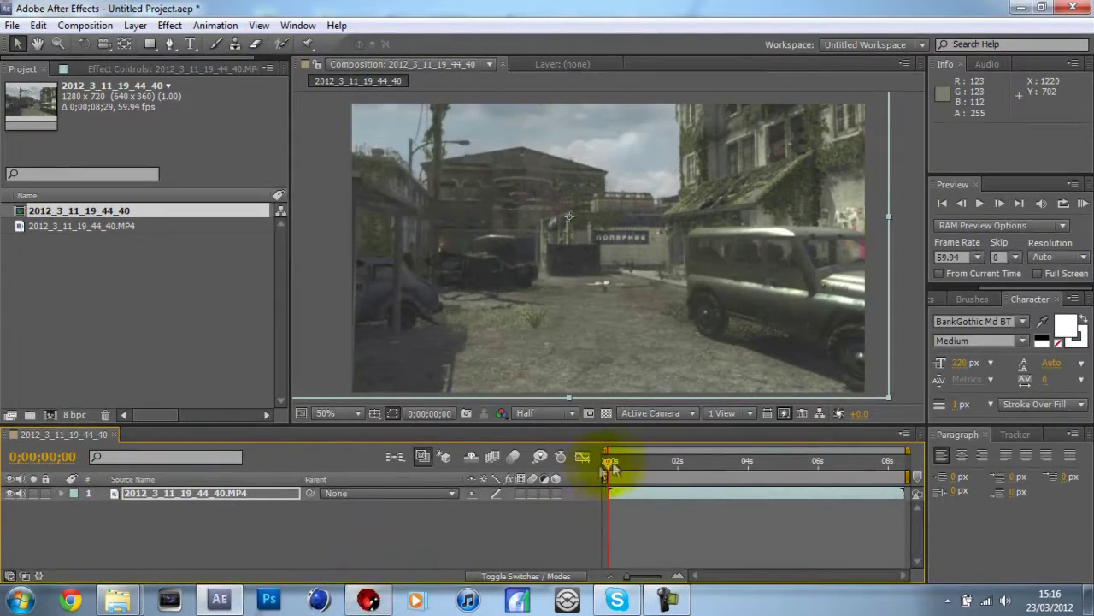
pyautogui.moveTo(610, 468); pyautogui.dragTo(693, 472)
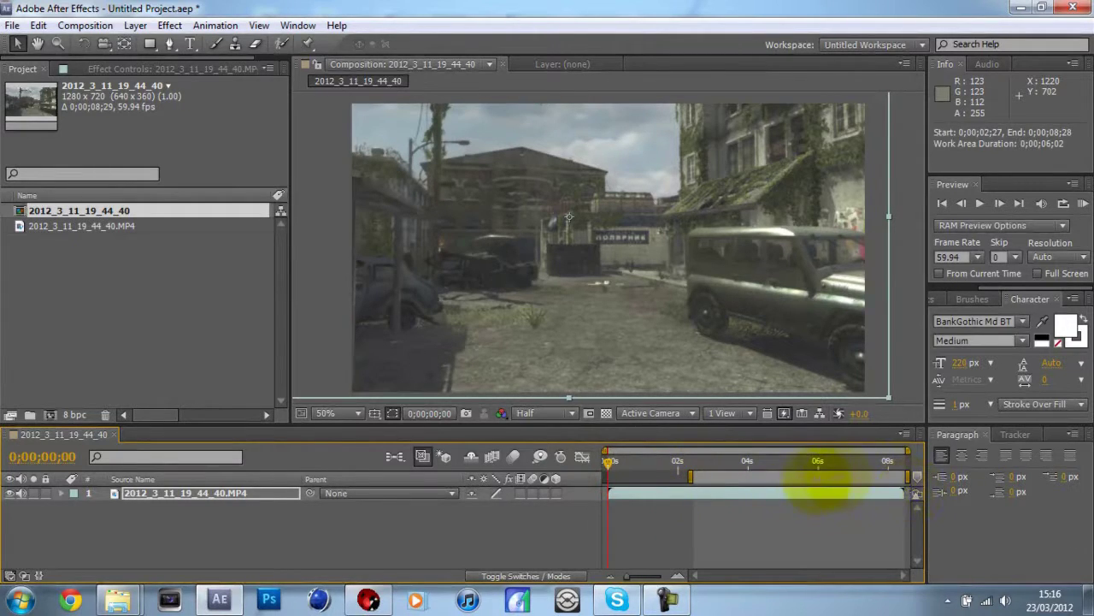
# Return to boujou and import the image sequence starting at 2012_3_11_19_44_40_00122.png with the Free Move type
pyautogui.click(367, 598)
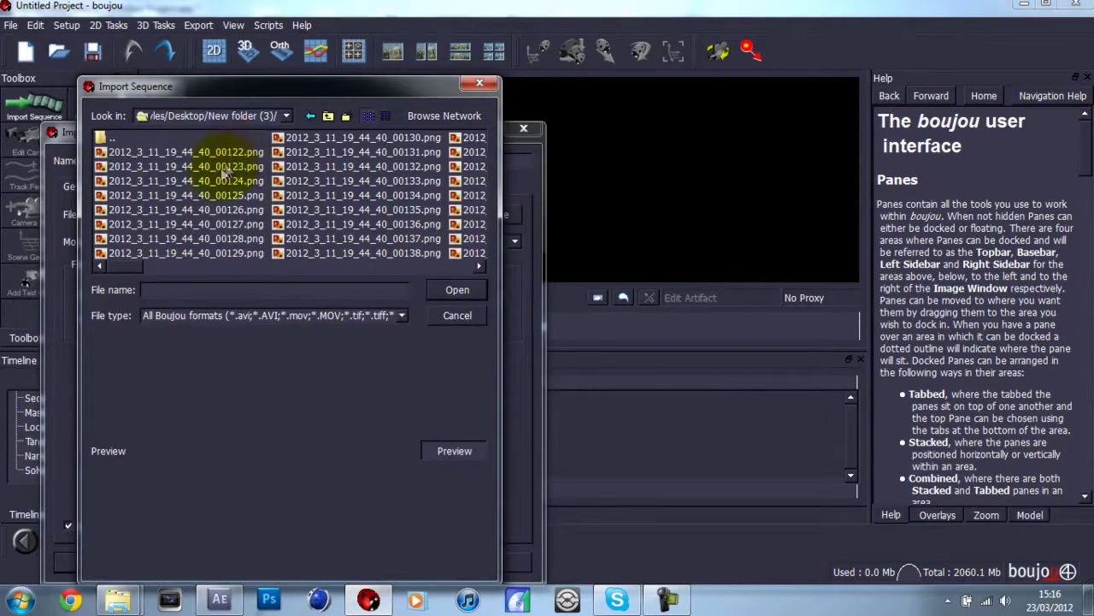
pyautogui.doubleClick(173, 154)
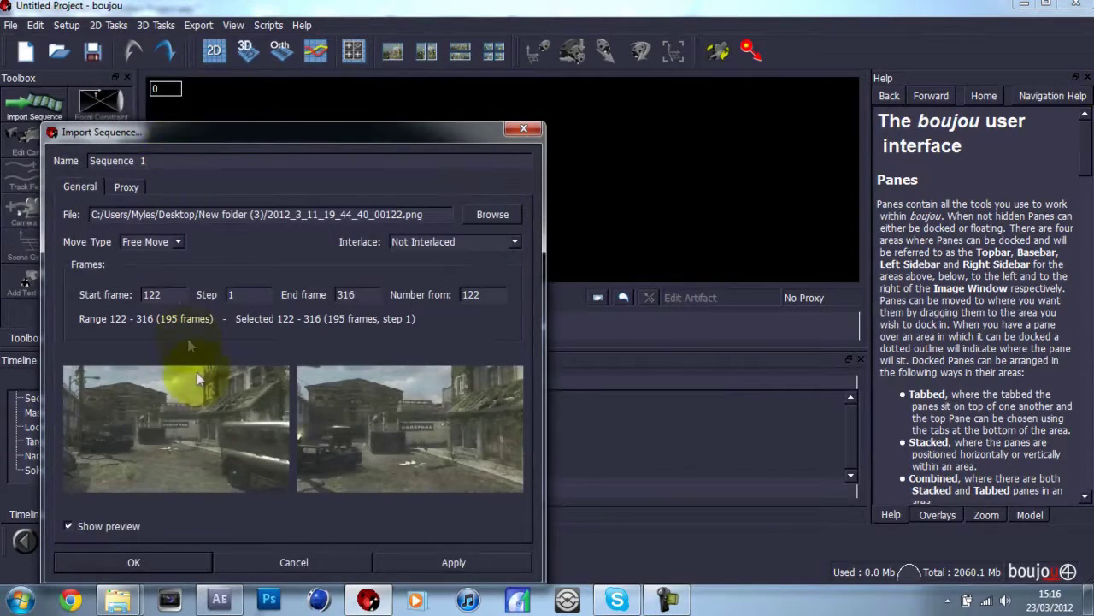
pyautogui.moveTo(329, 141); pyautogui.dragTo(362, 66)
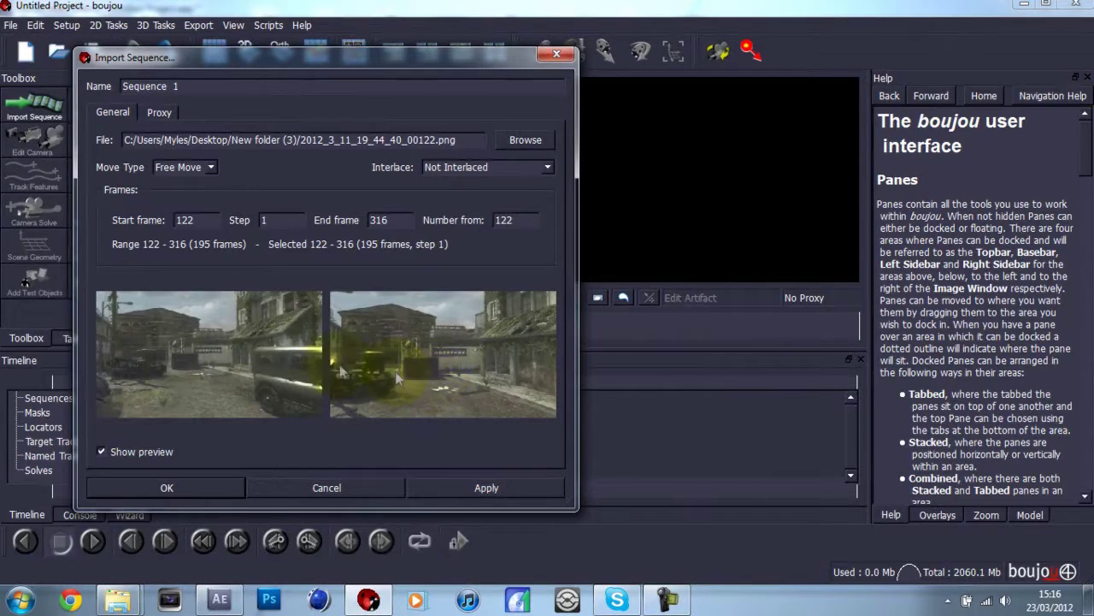
pyautogui.click(471, 484)
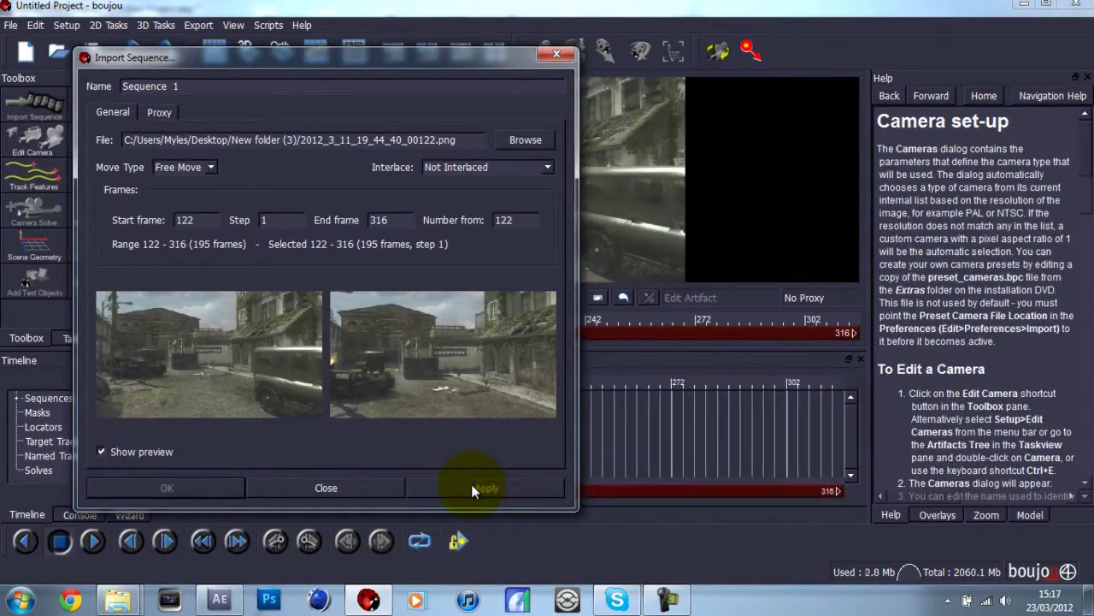
# Close the sequence import dialog, check the clip's frame rate in After Effects and return to boujou
pyautogui.click(290, 483)
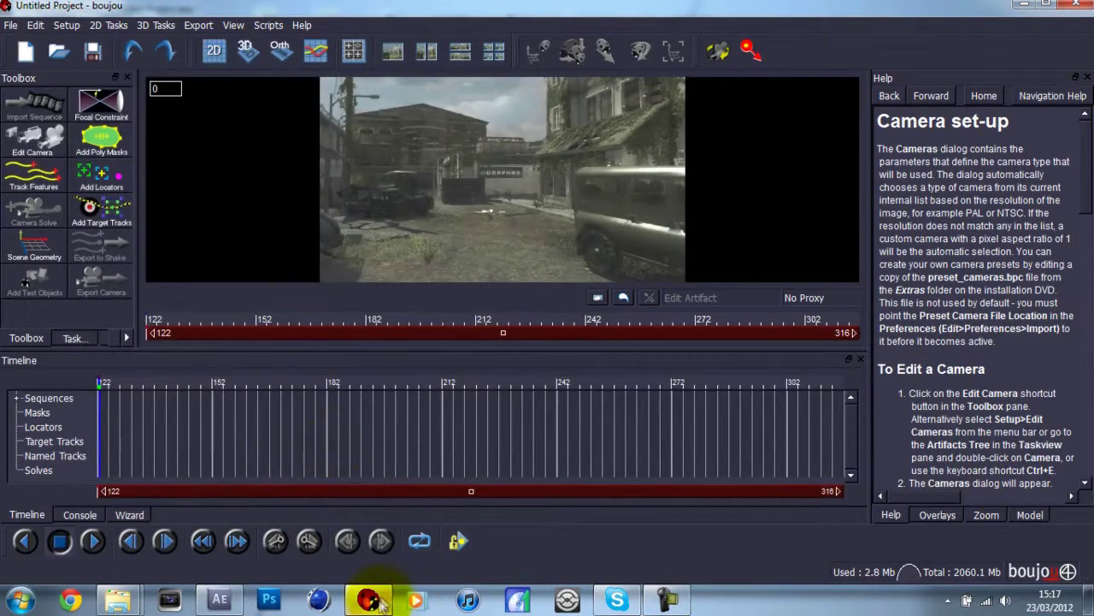
pyautogui.moveTo(377, 601)
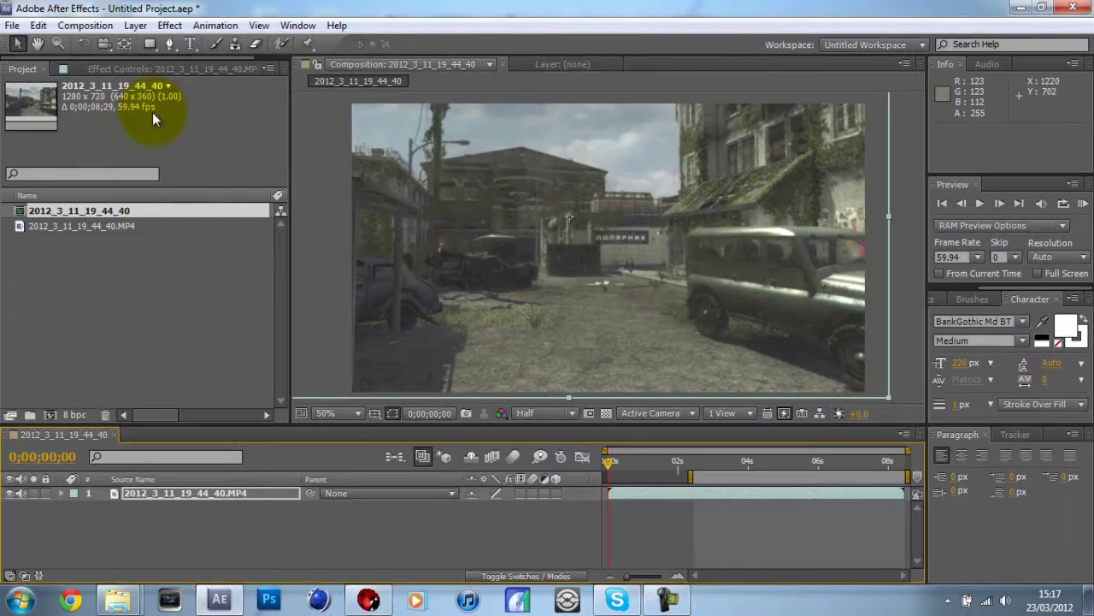
pyautogui.click(1022, 11)
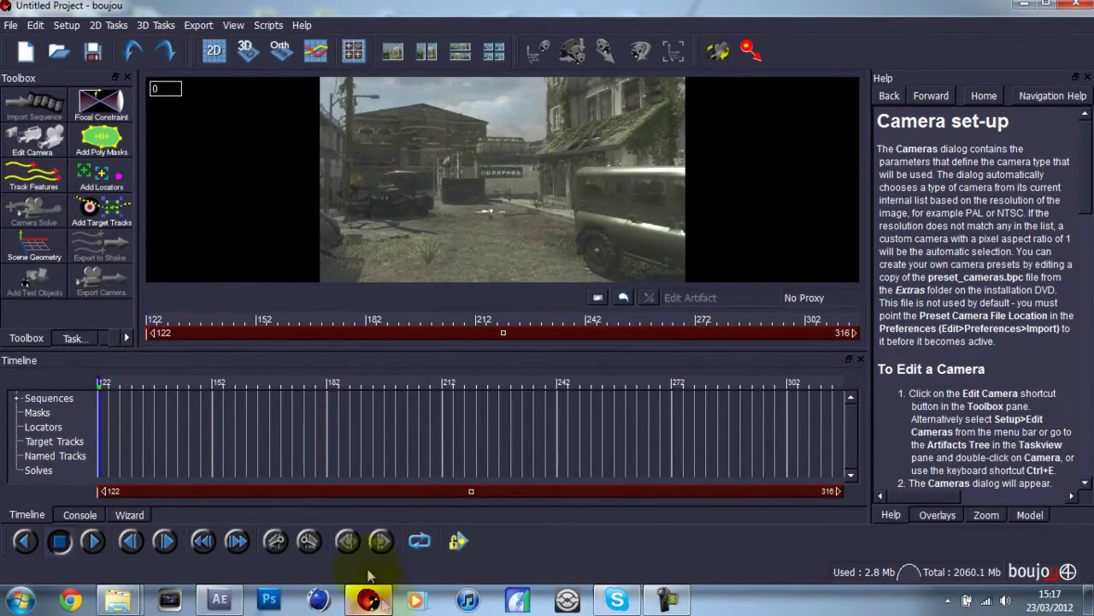
# Set the frame rate of Camera 1 to 59.94 and apply it
pyautogui.click(24, 141)
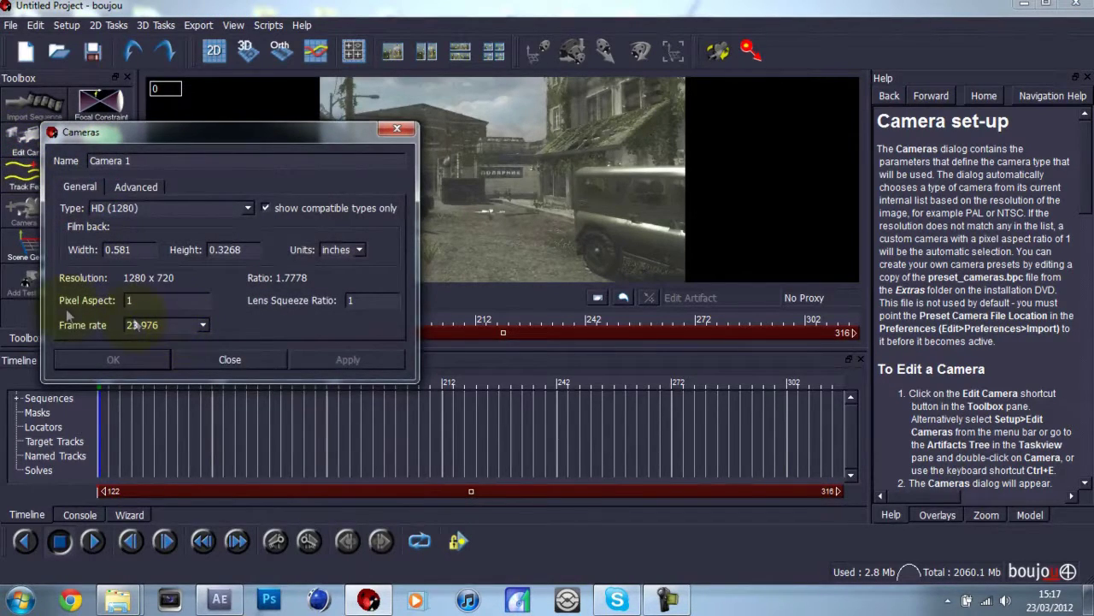
pyautogui.click(203, 326)
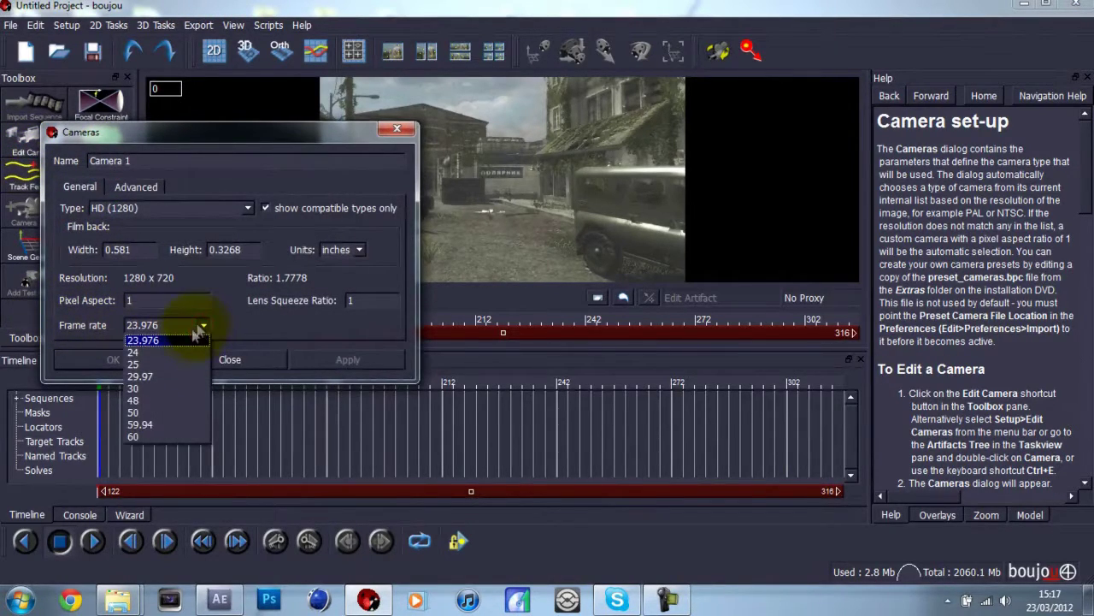
pyautogui.click(140, 425)
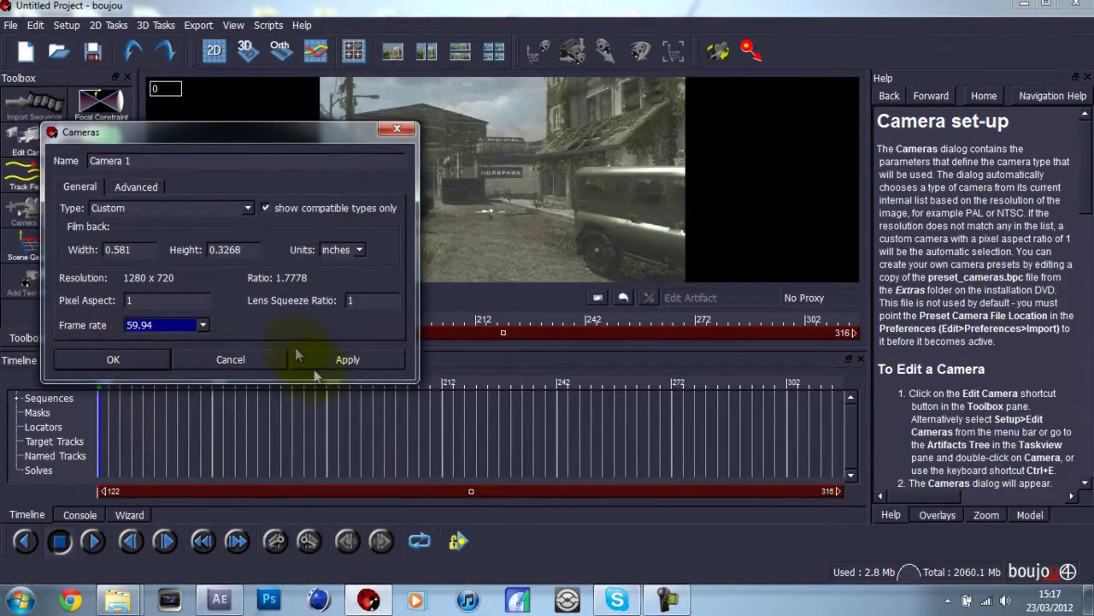
pyautogui.click(313, 365)
pyautogui.click(249, 359)
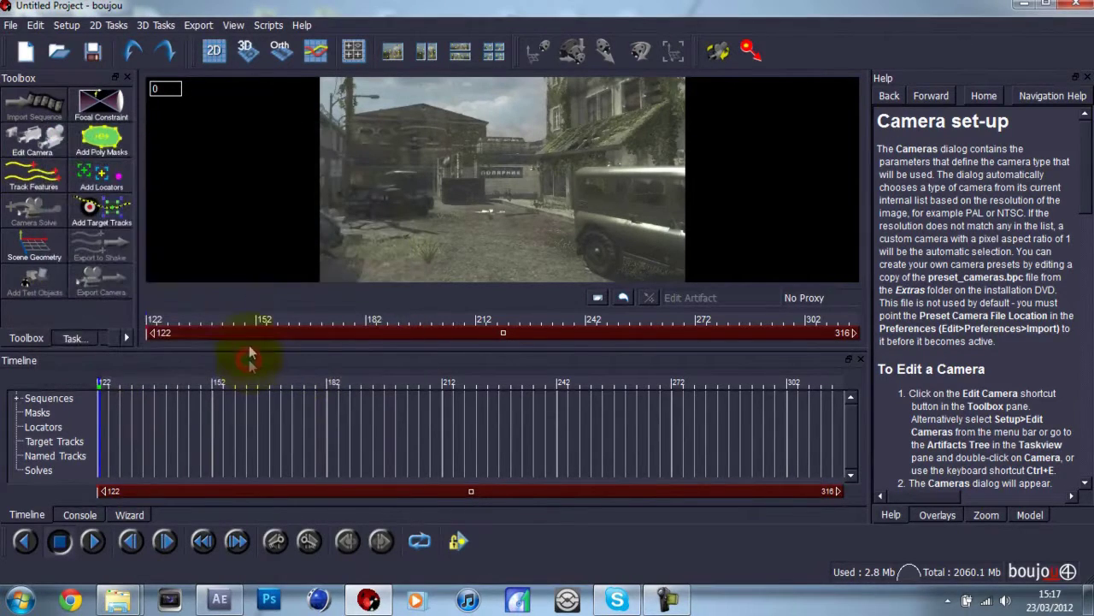
# Open the advanced feature tracking properties, preview the maximum sensitivity and set the sensitivity back to the middle
pyautogui.click(37, 183)
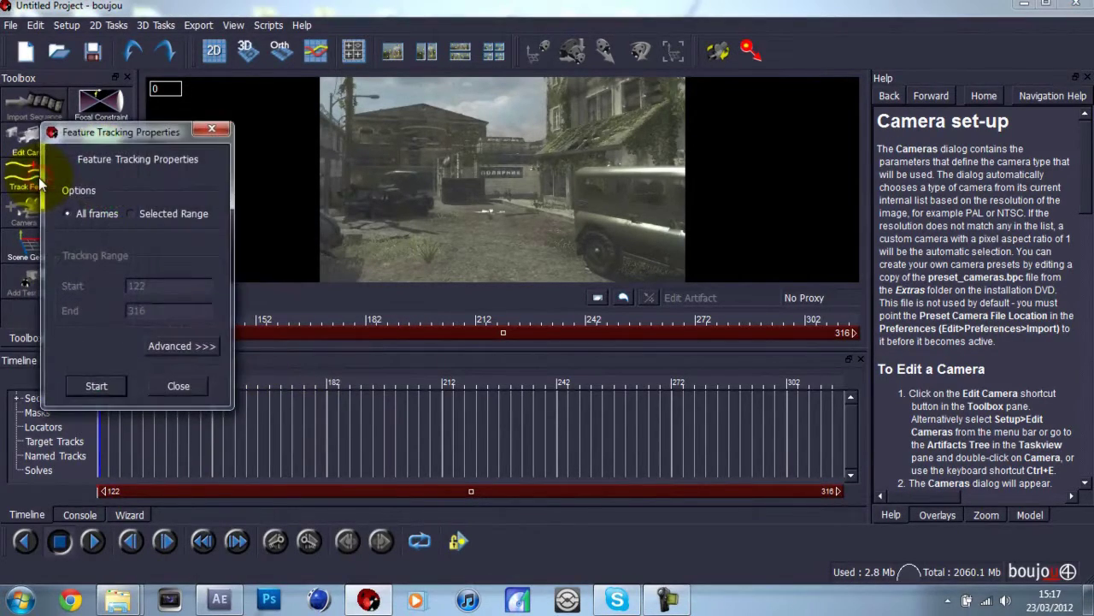
pyautogui.click(168, 348)
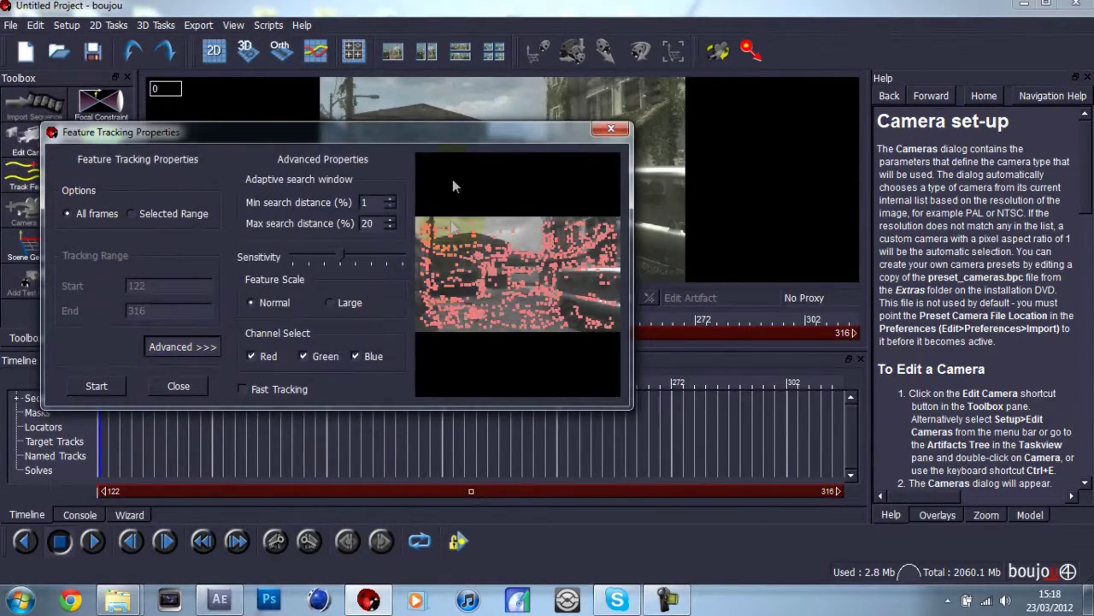
pyautogui.moveTo(441, 135); pyautogui.dragTo(404, 206)
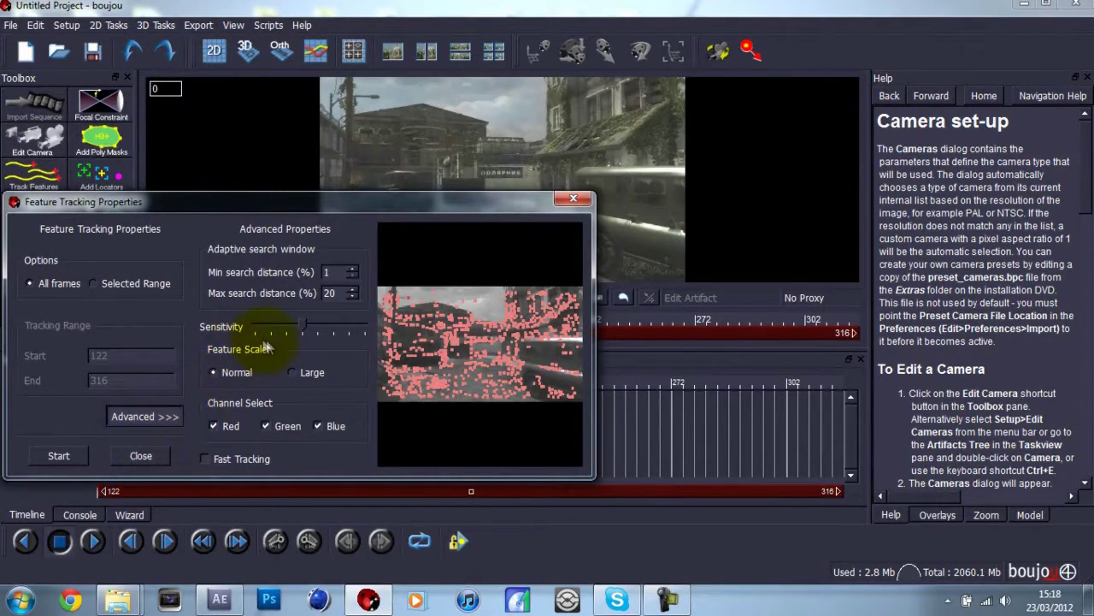
pyautogui.moveTo(303, 329); pyautogui.dragTo(384, 321)
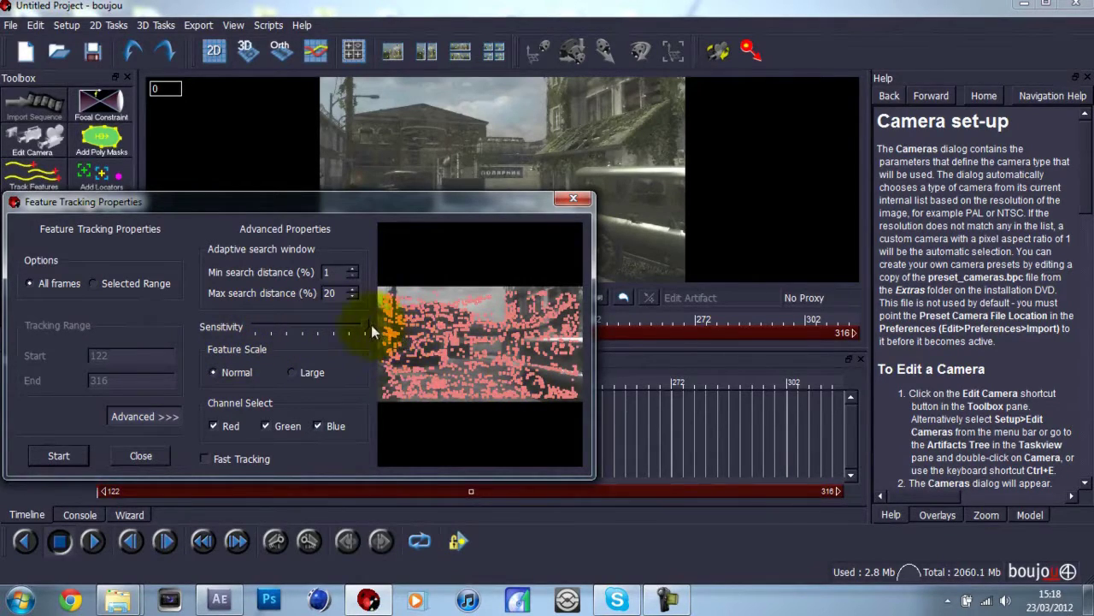
pyautogui.moveTo(365, 324)
pyautogui.mouseDown()
pyautogui.moveTo(334, 339)
pyautogui.moveTo(305, 334)
pyautogui.mouseUp()
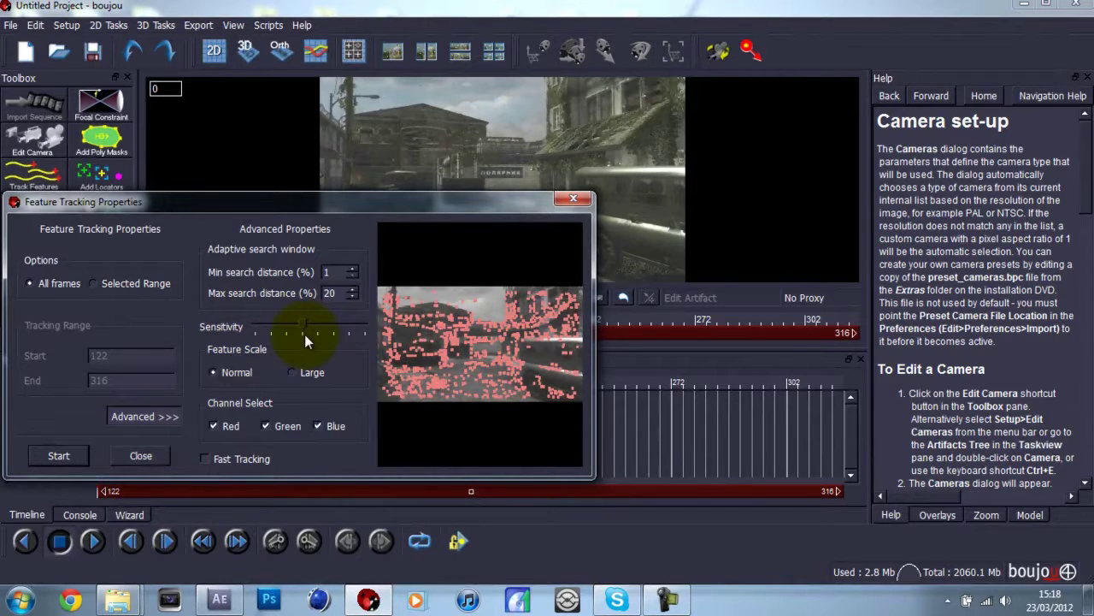
# Run feature tracking on all frames with normal feature scale and the red, green and blue channels
pyautogui.moveTo(216, 206); pyautogui.dragTo(489, 163)
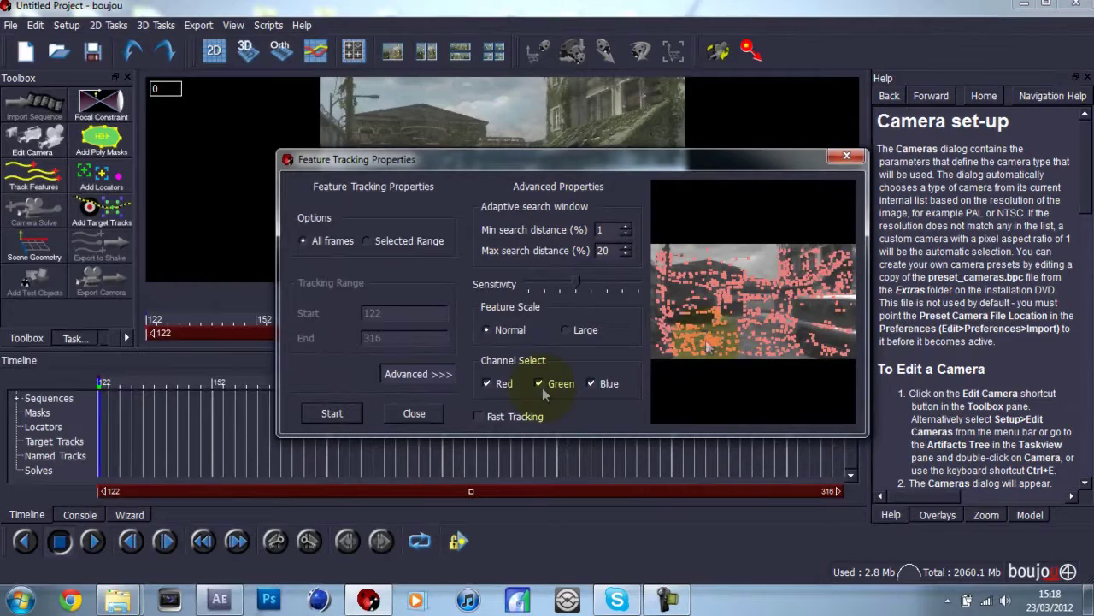
pyautogui.click(330, 413)
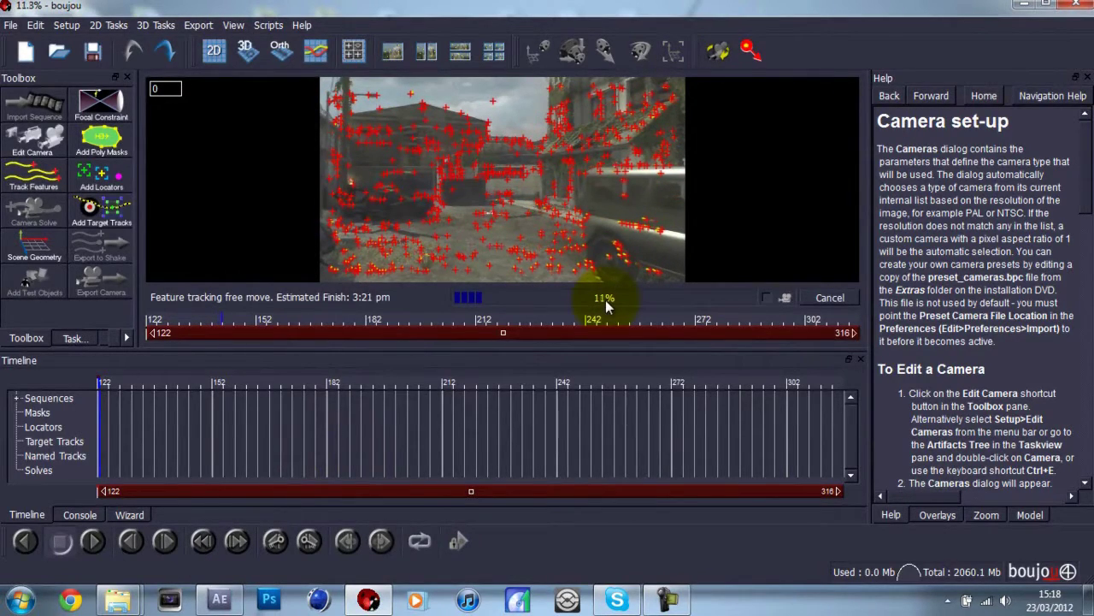
pyautogui.click(671, 599)
pyautogui.click(899, 515)
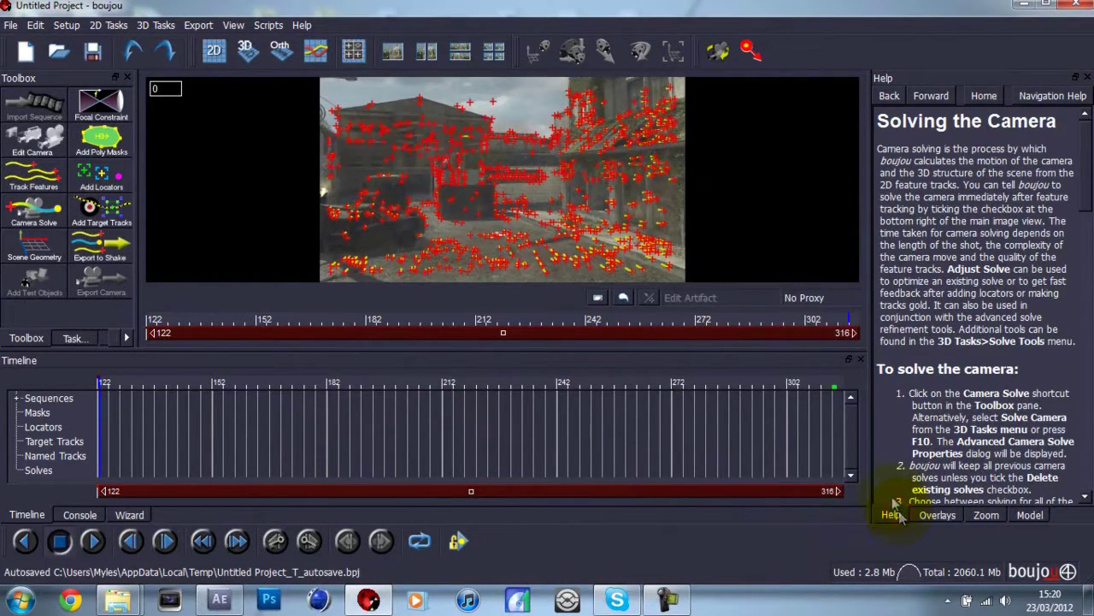
# Scrub the timeline from the start to frame 183 to examine the feature tracks
pyautogui.click(100, 403)
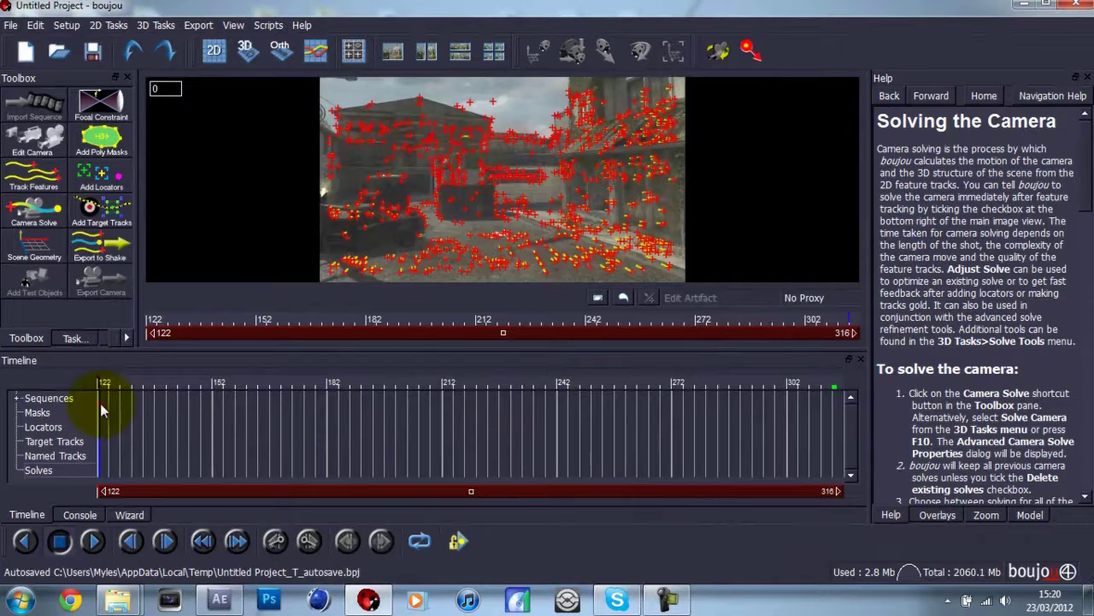
pyautogui.moveTo(148, 411)
pyautogui.mouseDown()
pyautogui.moveTo(134, 411)
pyautogui.moveTo(153, 411)
pyautogui.mouseUp()
pyautogui.moveTo(233, 403); pyautogui.dragTo(332, 390)
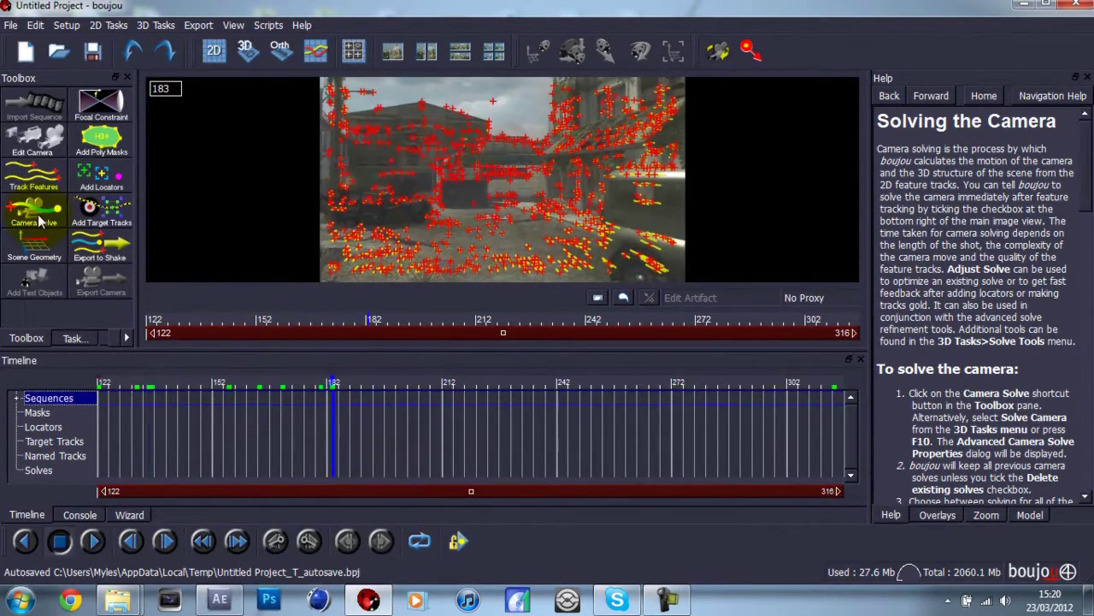
# Run a camera solve on all frames with Optimize camera path smoothness
pyautogui.click(39, 221)
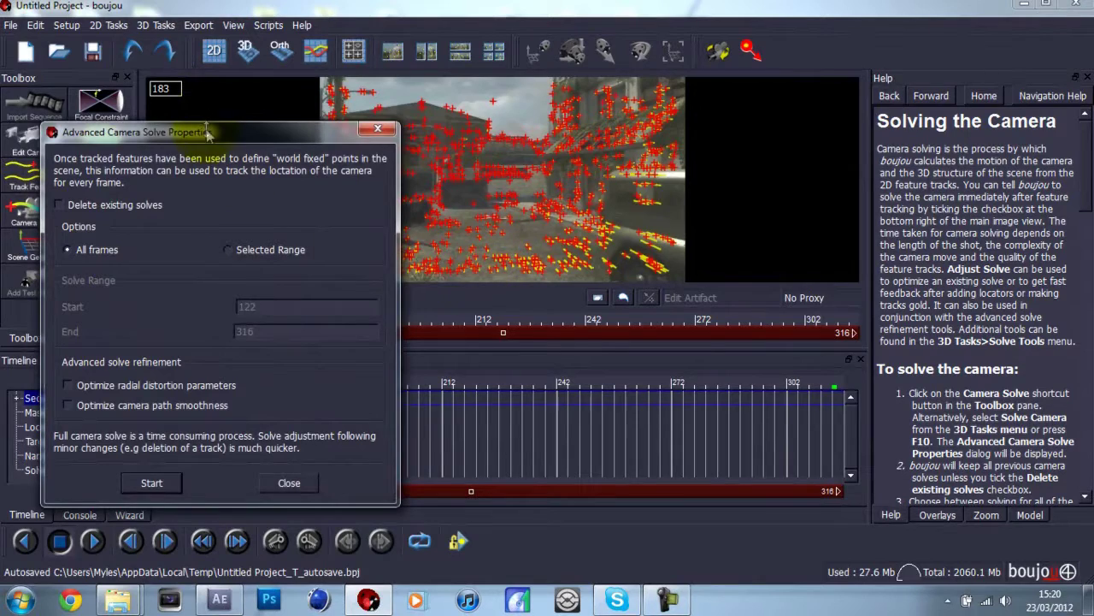
pyautogui.click(69, 406)
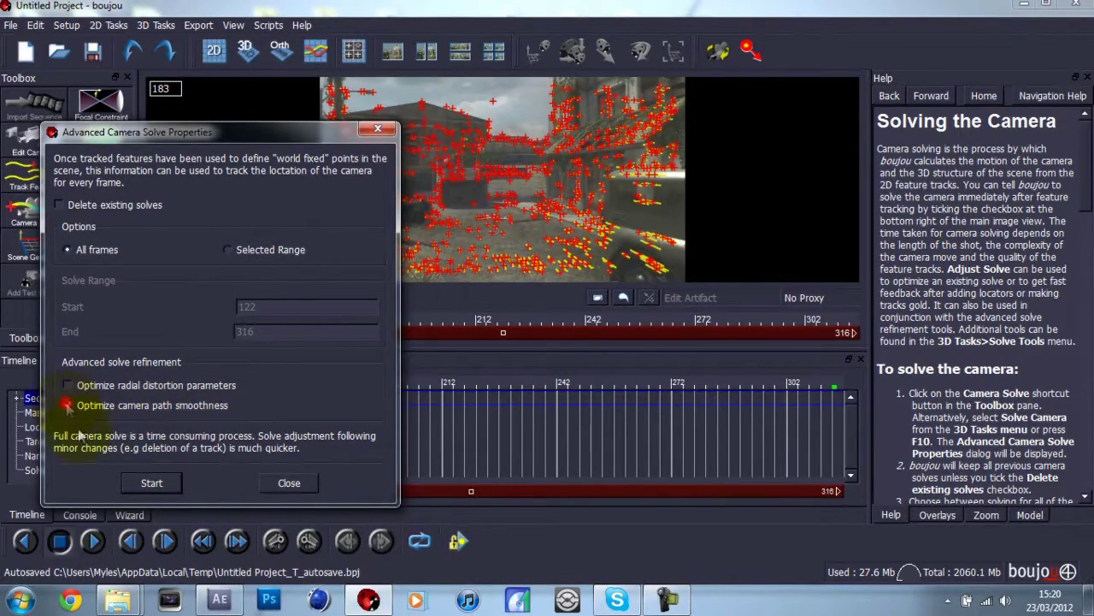
pyautogui.click(148, 483)
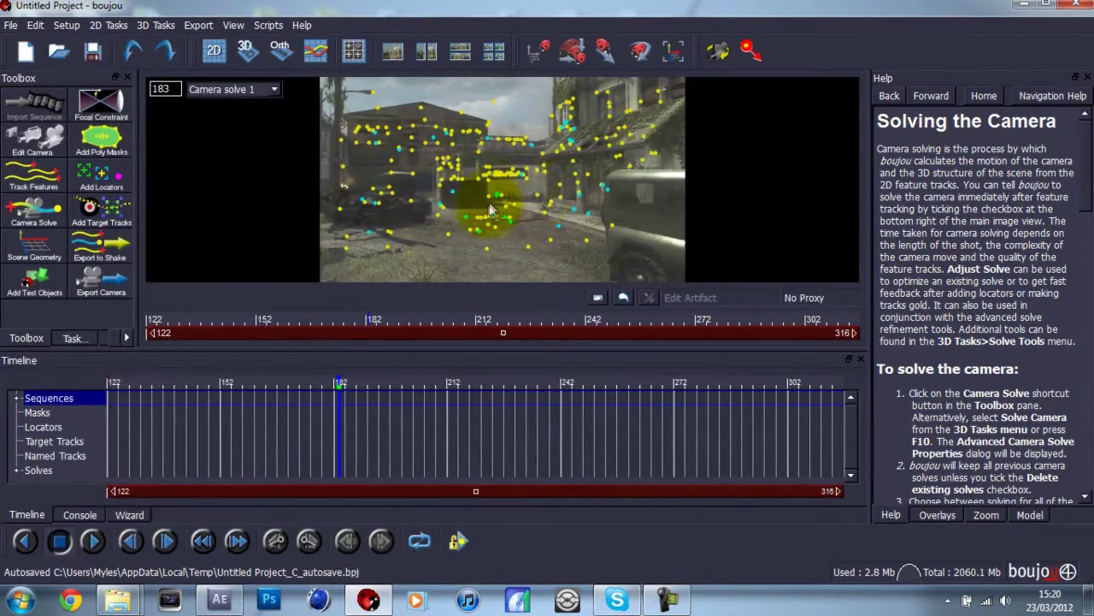
# Go to frame 218 of the solved shot and open Scene Geometry, placed clear of the footage
pyautogui.click(477, 409)
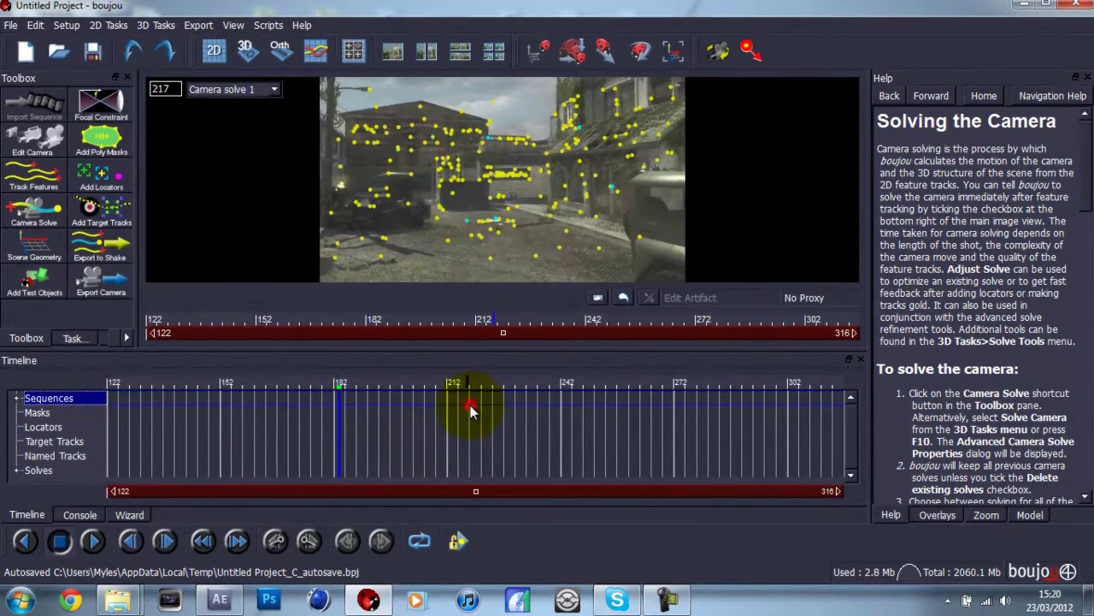
pyautogui.moveTo(461, 412); pyautogui.dragTo(474, 411)
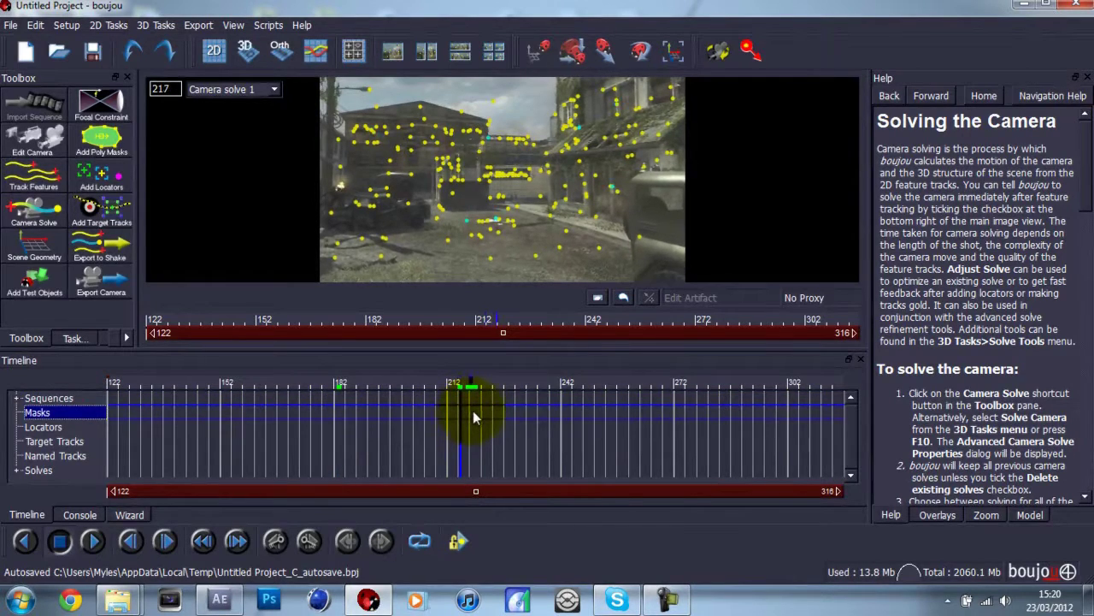
pyautogui.click(34, 247)
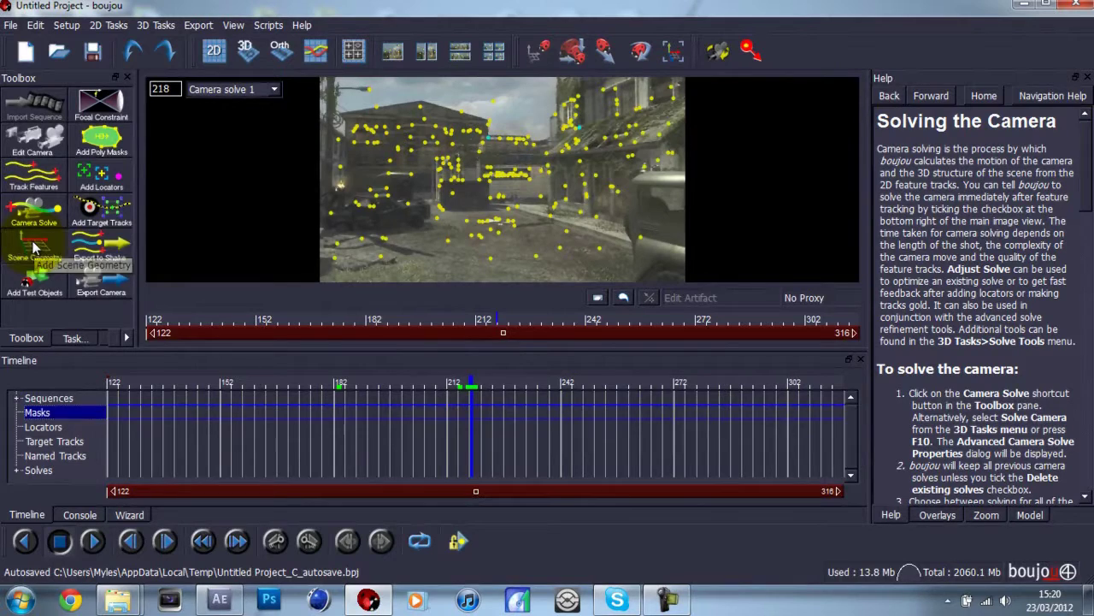
pyautogui.moveTo(158, 134); pyautogui.dragTo(856, 81)
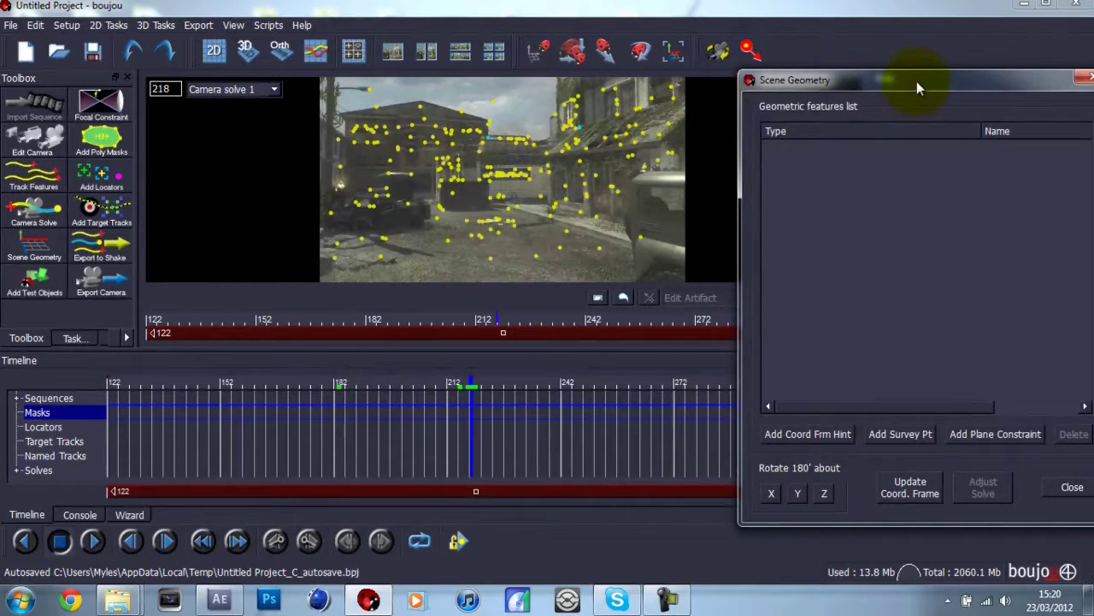
pyautogui.moveTo(917, 81); pyautogui.dragTo(836, 71)
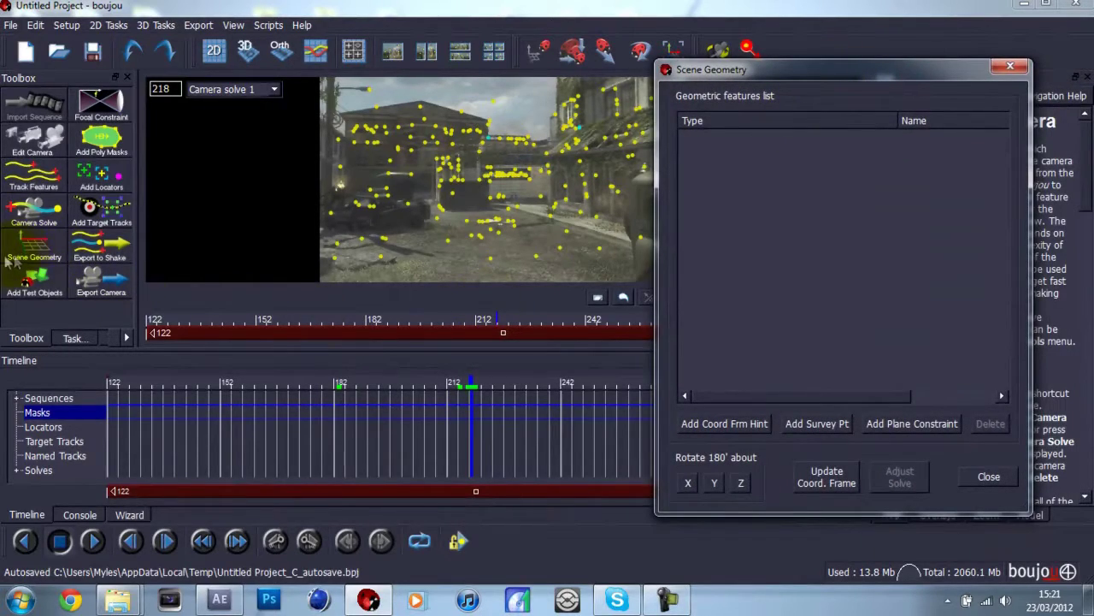
pyautogui.moveTo(751, 69); pyautogui.dragTo(806, 54)
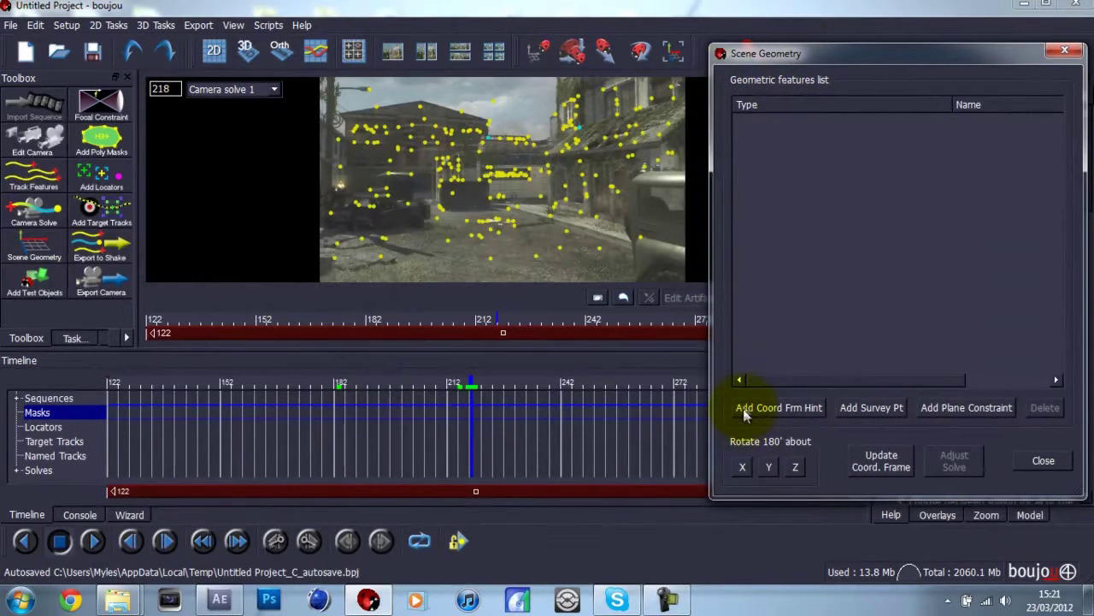
# Add a z-axis coordinate frame hint and connect it to two tracks, one on the foreground ground and one farther back
pyautogui.click(789, 409)
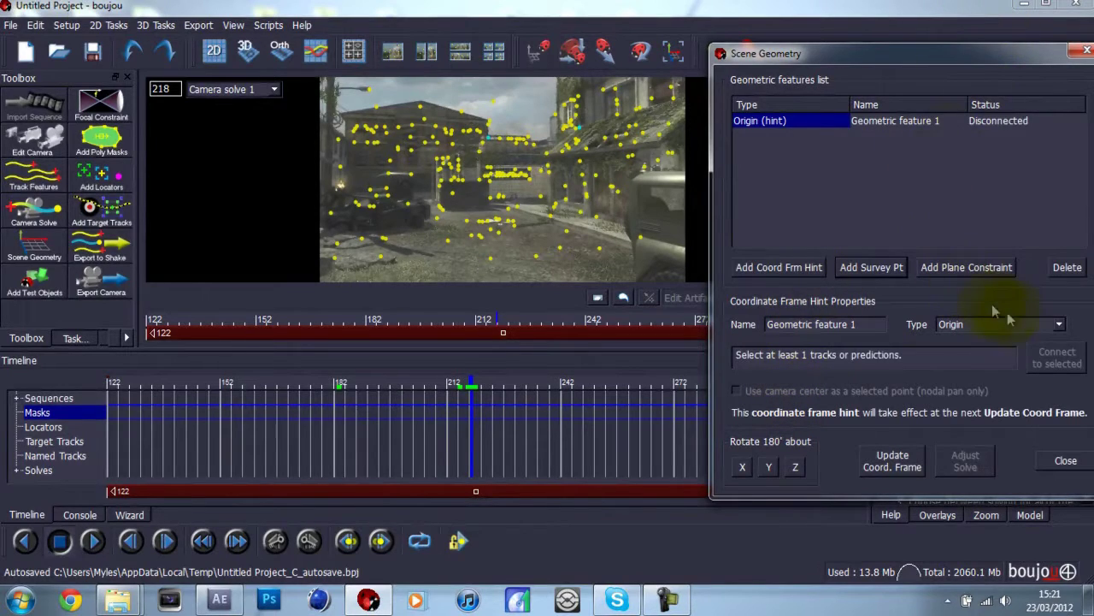
pyautogui.moveTo(923, 58); pyautogui.dragTo(869, 55)
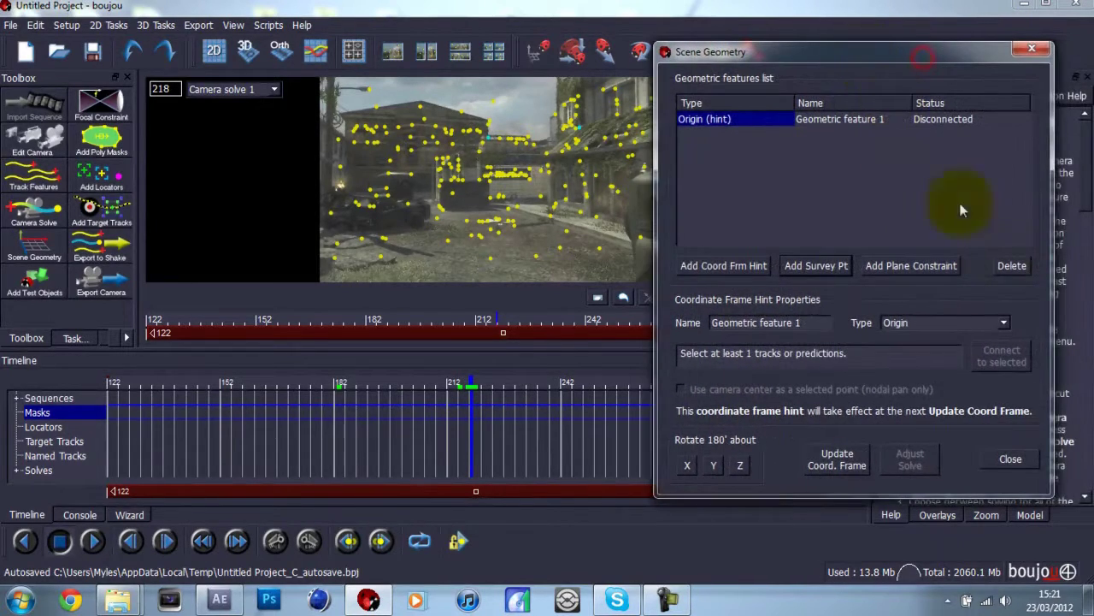
pyautogui.click(1002, 322)
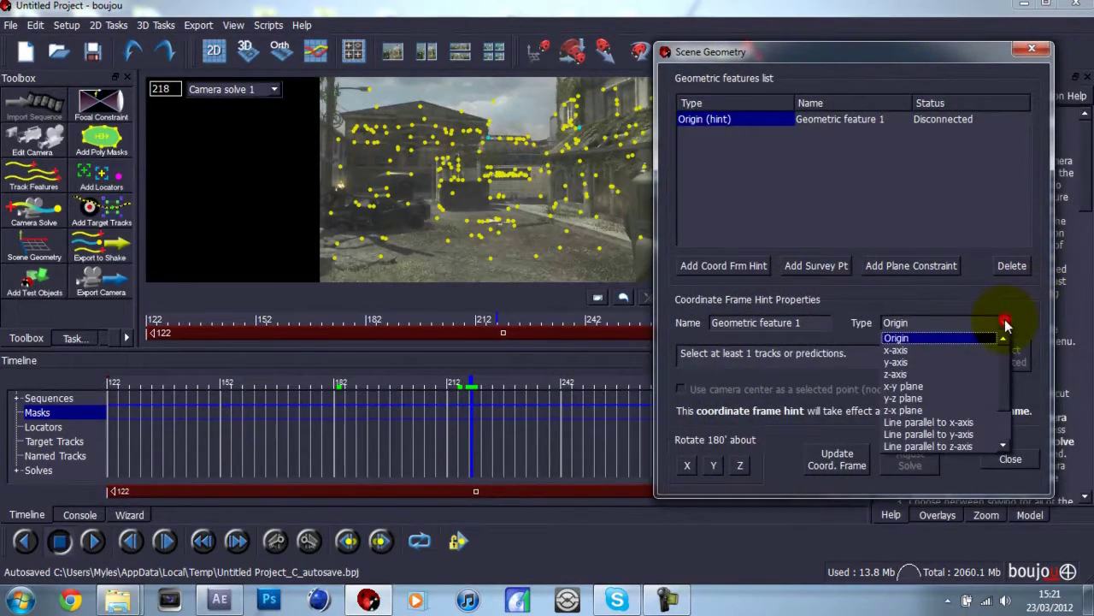
pyautogui.click(906, 373)
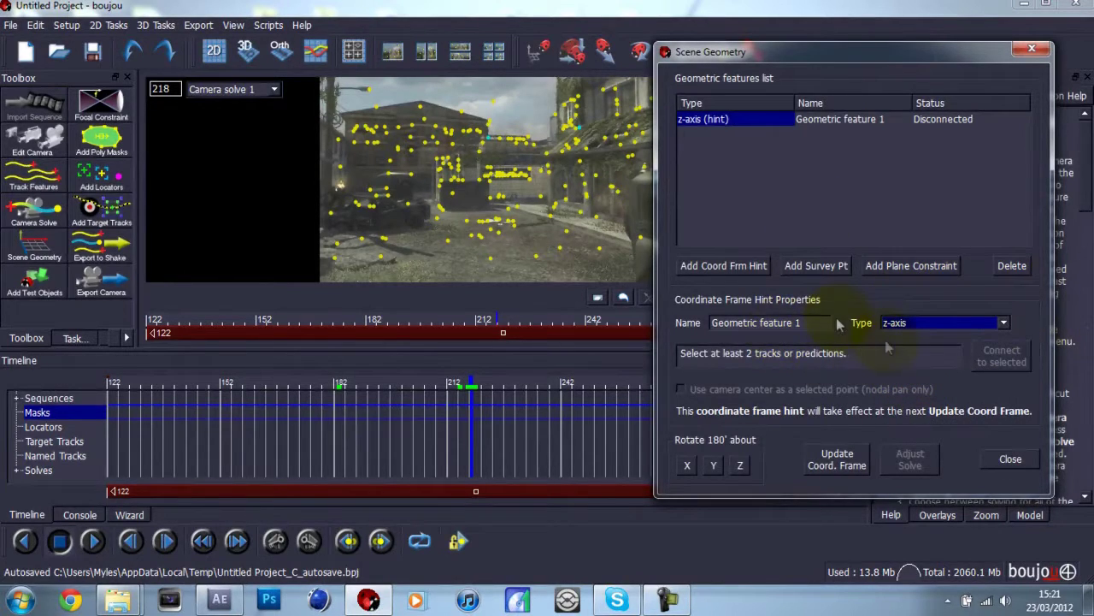
pyautogui.moveTo(732, 54); pyautogui.dragTo(774, 50)
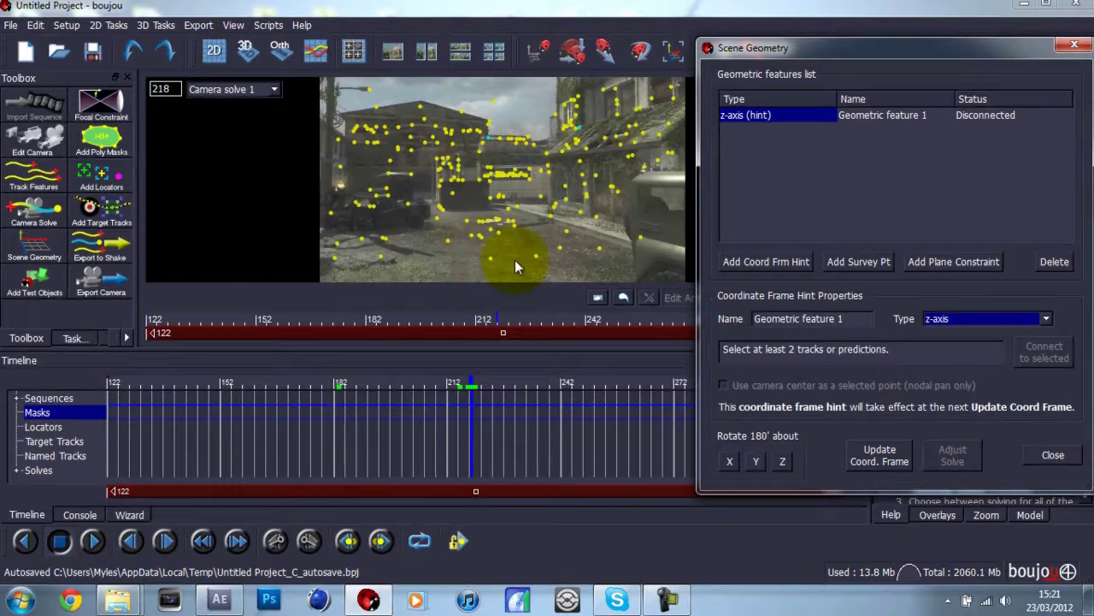
pyautogui.click(490, 261)
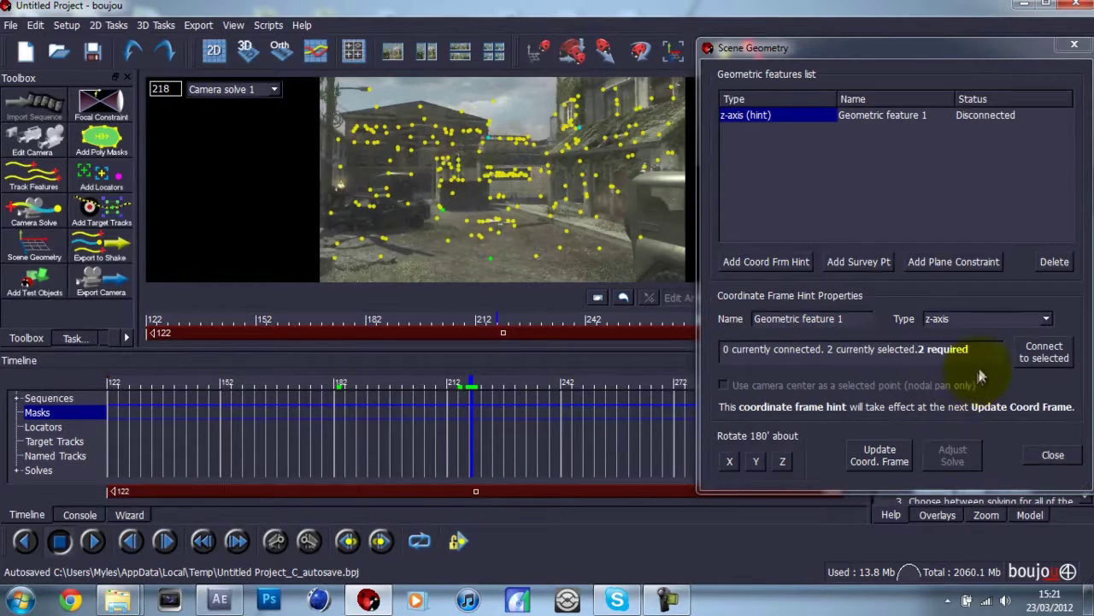
pyautogui.click(1030, 356)
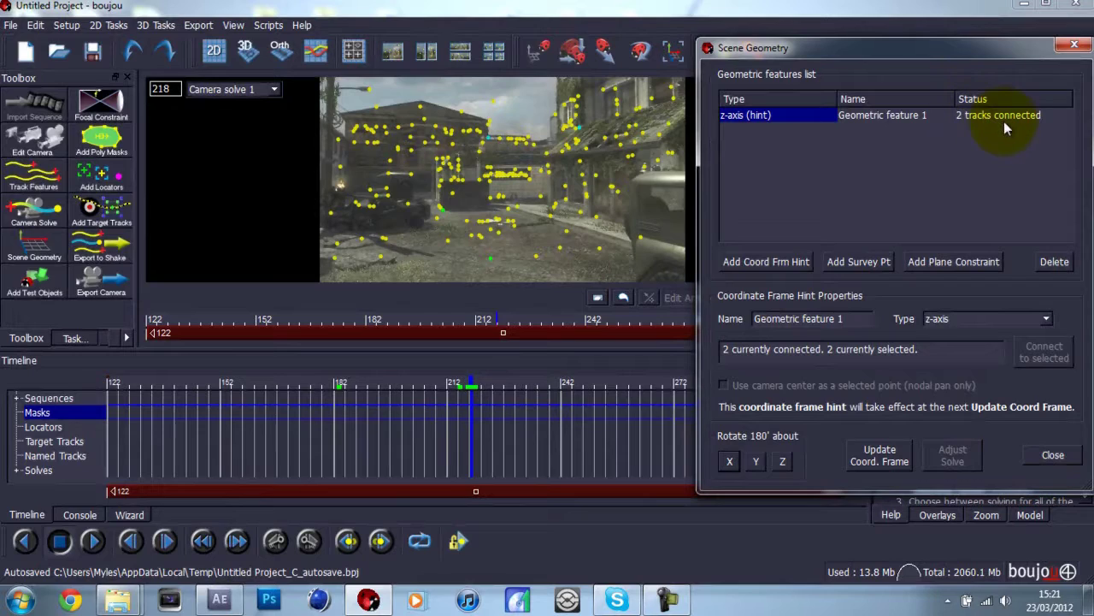
# Add a y-axis coordinate frame hint connected to two tracks on the right-hand building, one near its base and one high above it
pyautogui.click(746, 263)
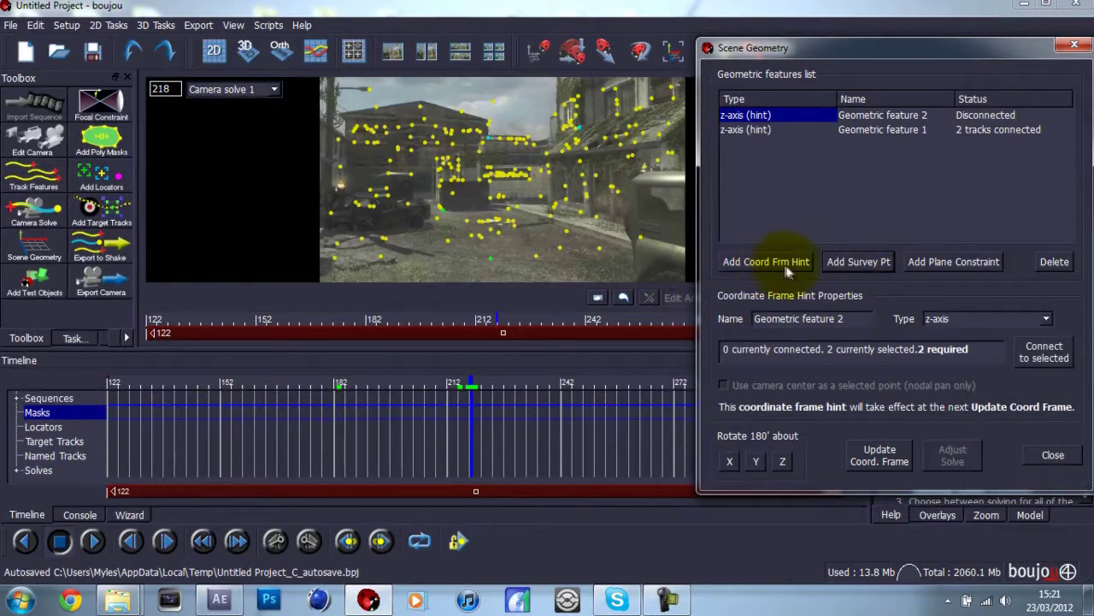
pyautogui.click(1047, 319)
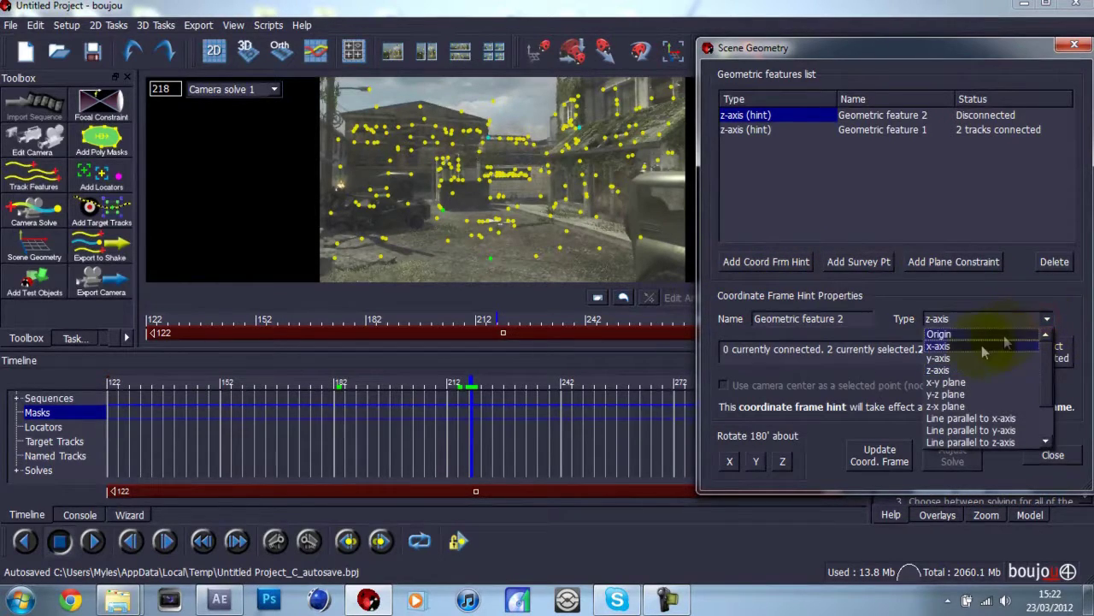
pyautogui.click(951, 358)
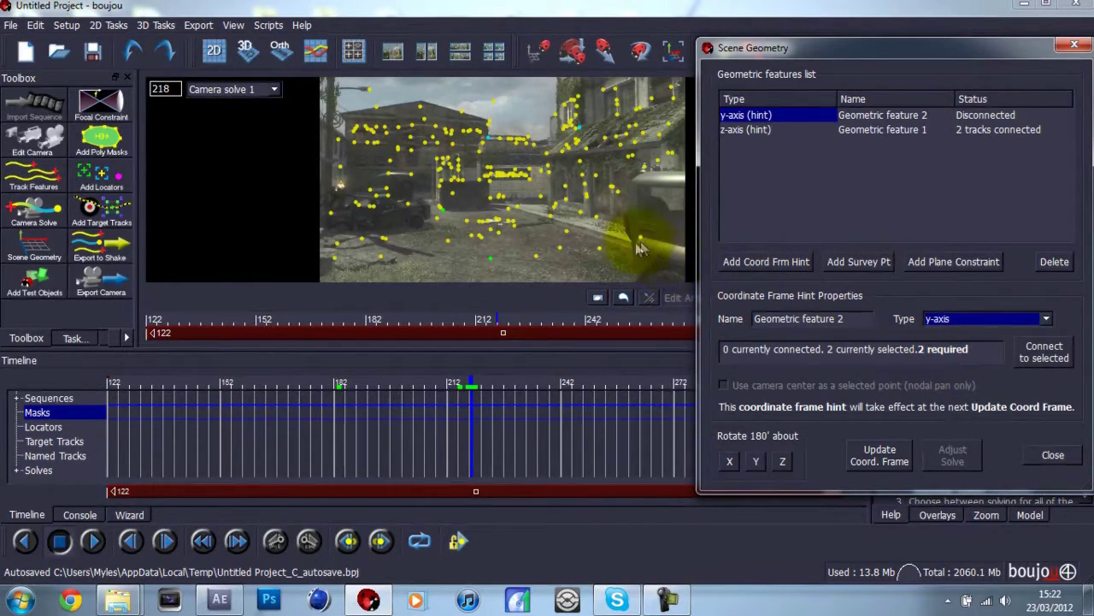
pyautogui.click(581, 214)
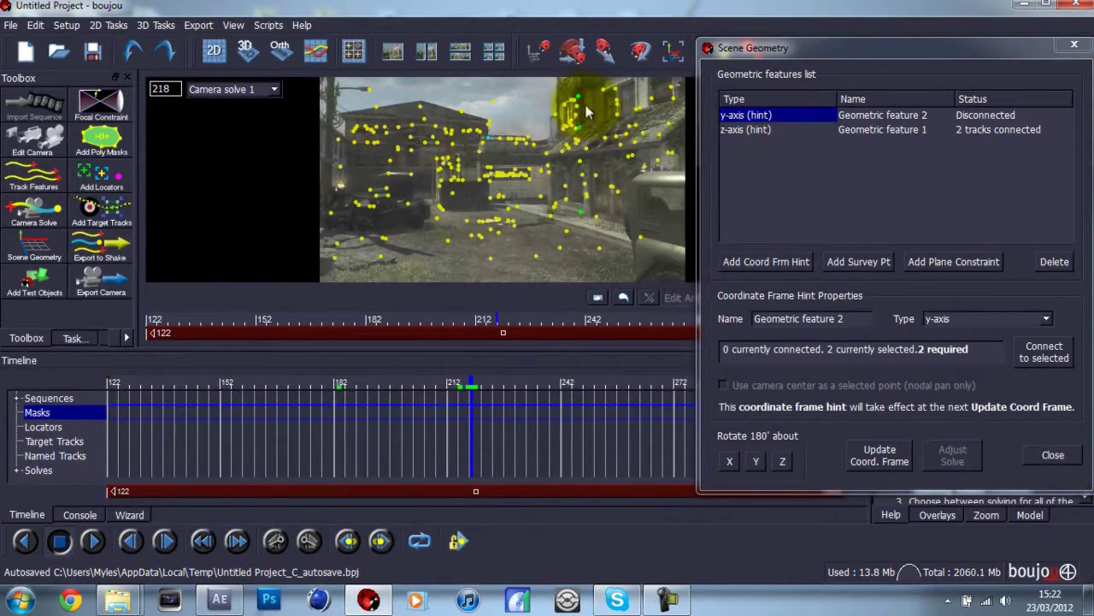
pyautogui.click(1027, 354)
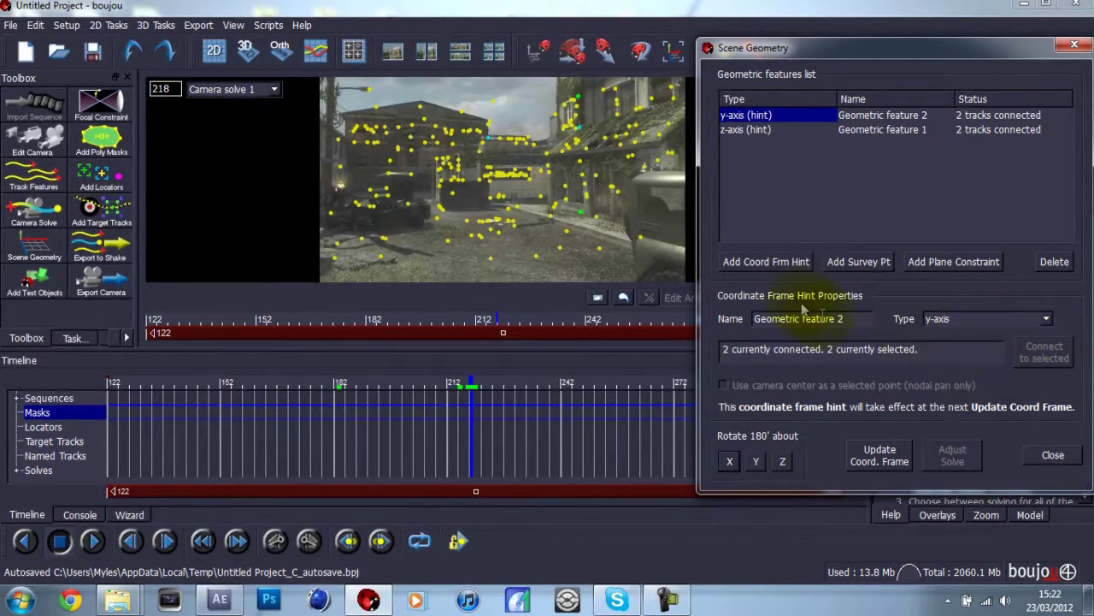
# Add an x-axis coordinate frame hint connected to two ground tracks, one beside the left vehicle and one near the right-hand kerb
pyautogui.click(745, 261)
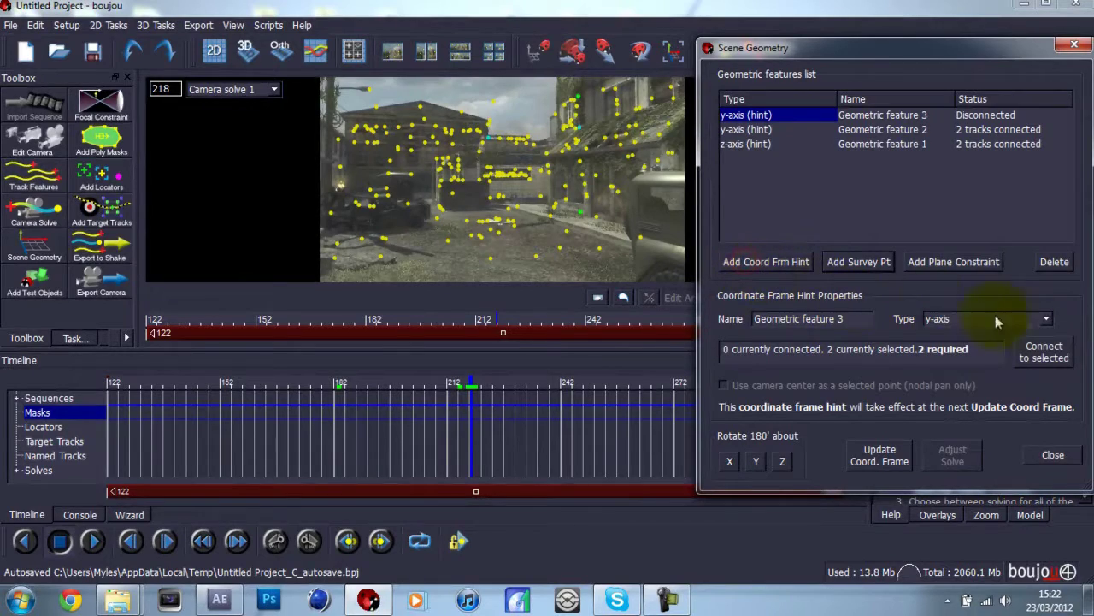
pyautogui.click(1045, 320)
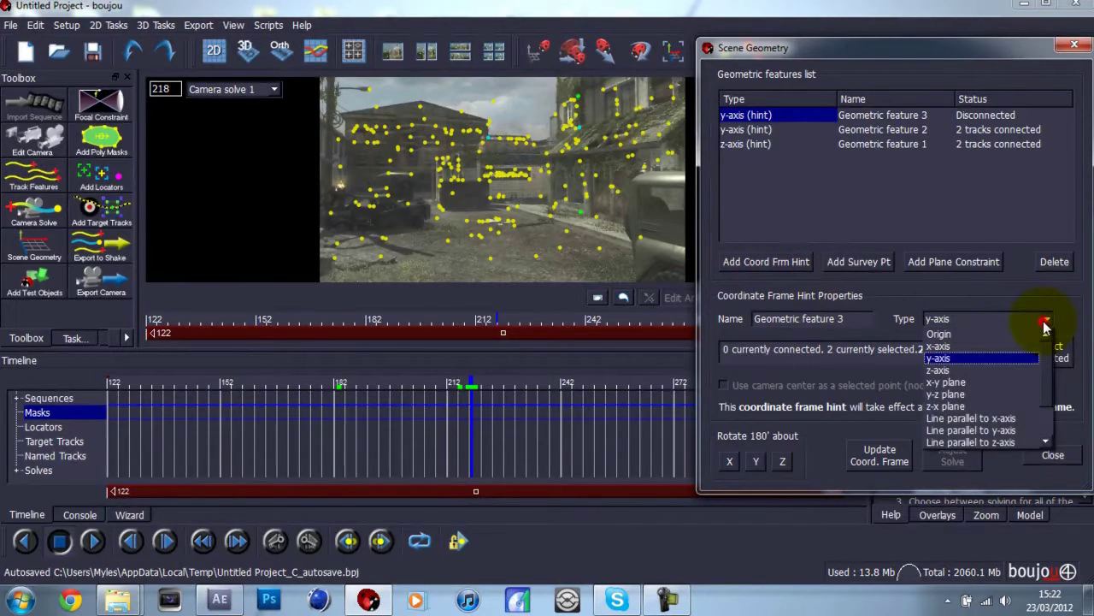
pyautogui.click(946, 347)
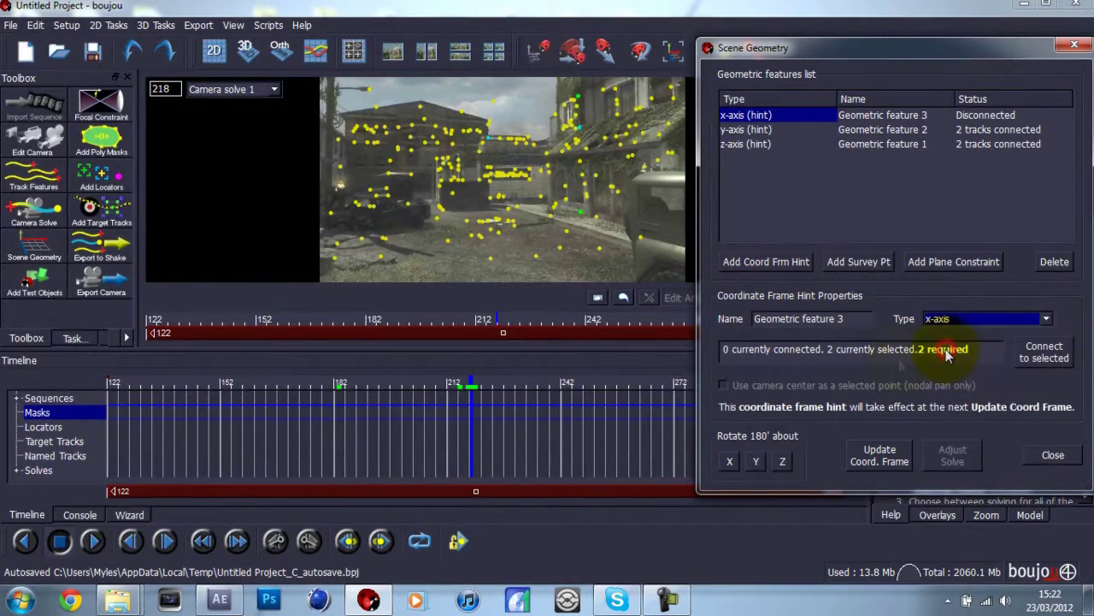
pyautogui.click(386, 240)
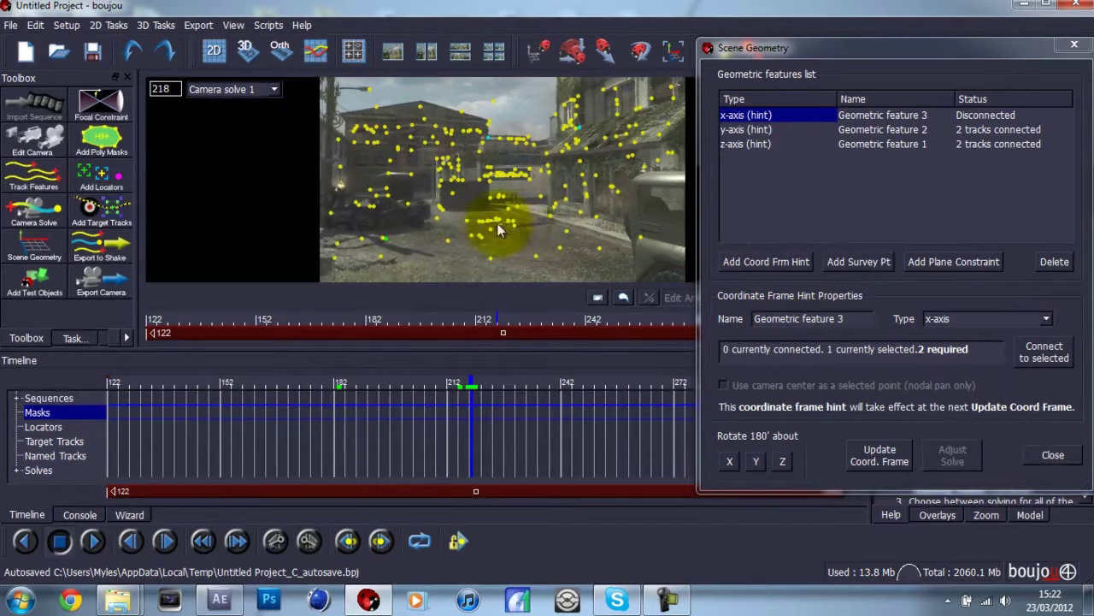
pyautogui.keyDown('shift'); pyautogui.click(550, 215); pyautogui.keyUp('shift')
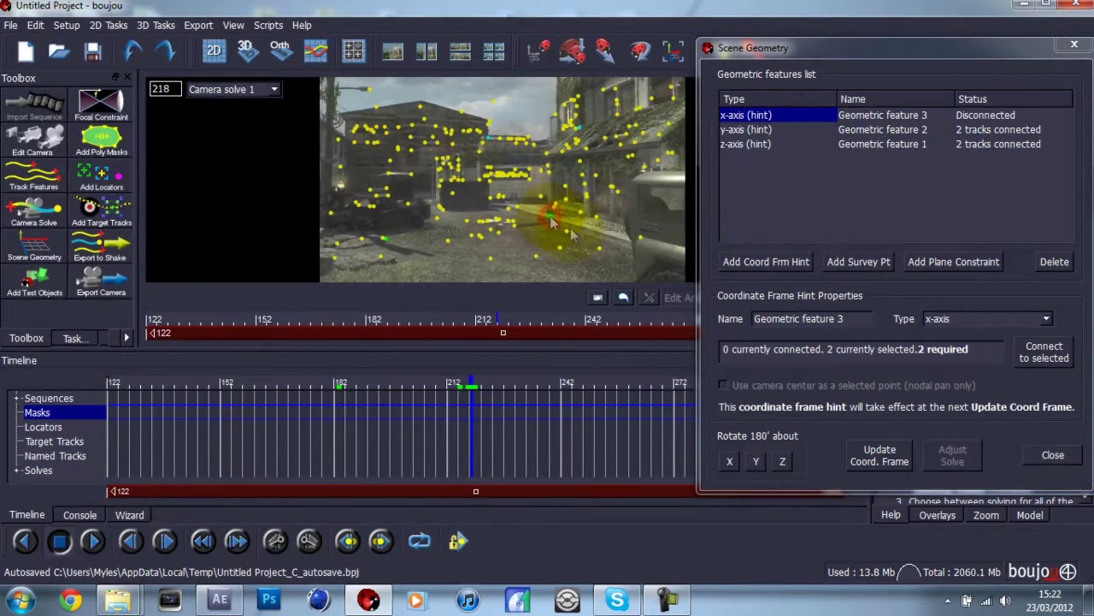
pyautogui.click(1041, 359)
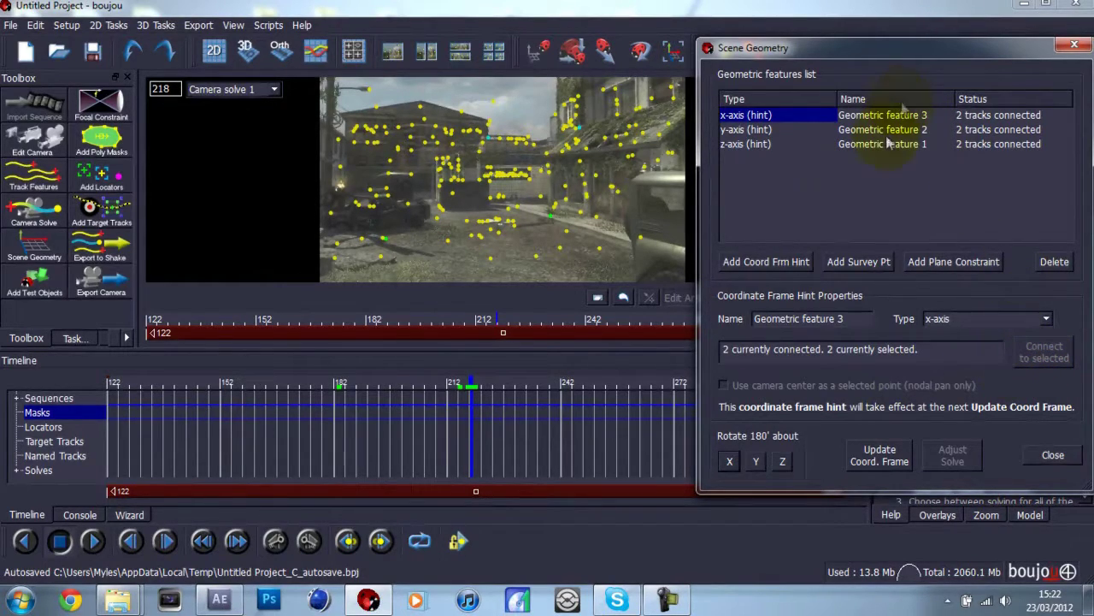
# Add an Origin hint connected to one track in the middle of the ground, and update the coordinate frame before closing Scene Geometry
pyautogui.click(747, 262)
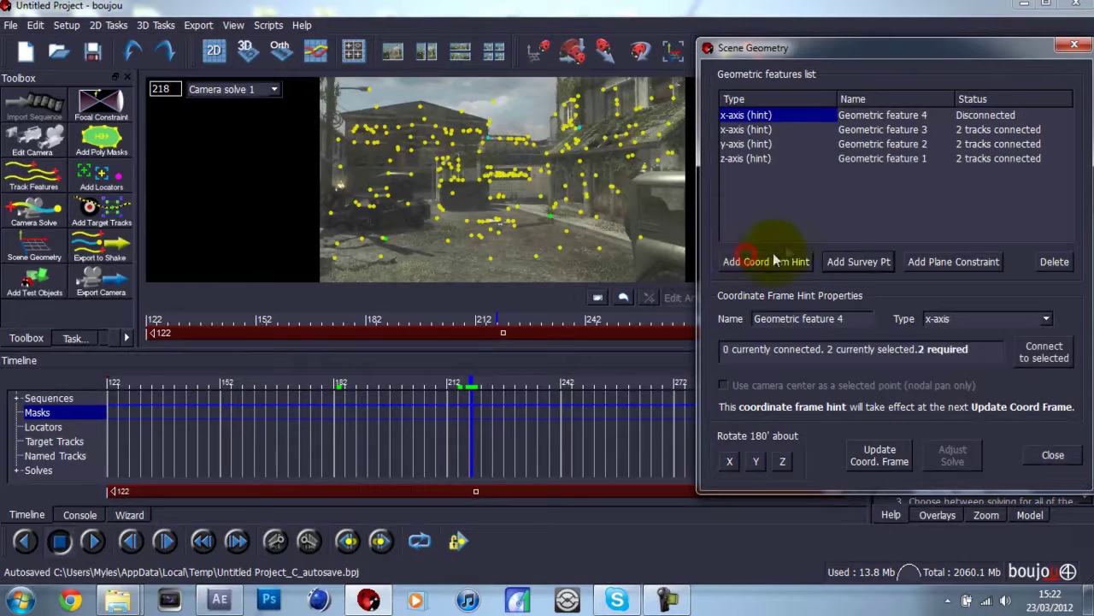
pyautogui.click(1047, 318)
pyautogui.click(975, 335)
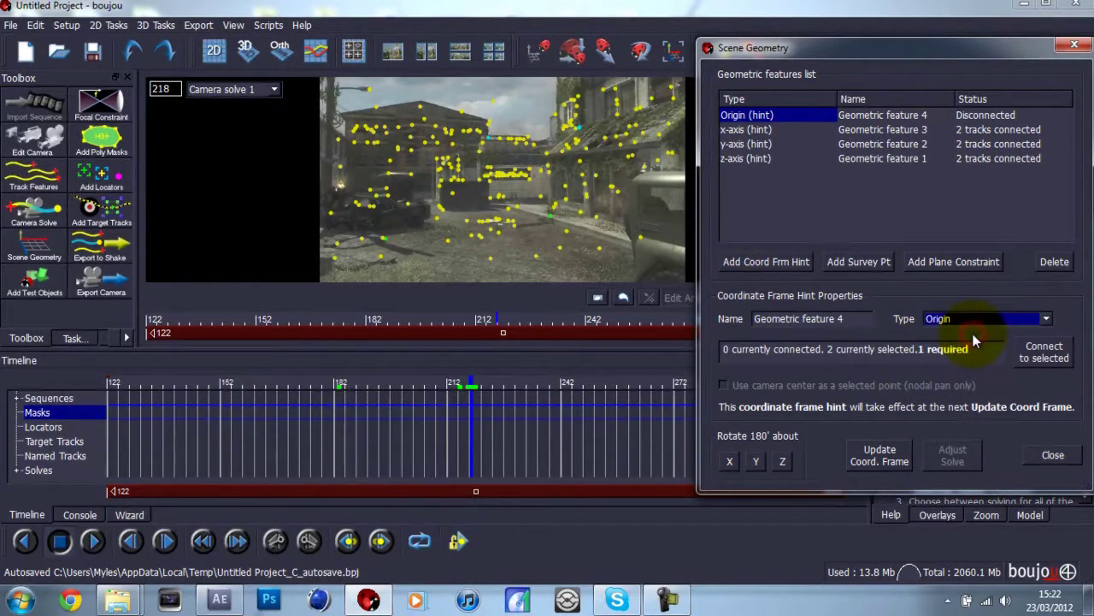
pyautogui.click(471, 237)
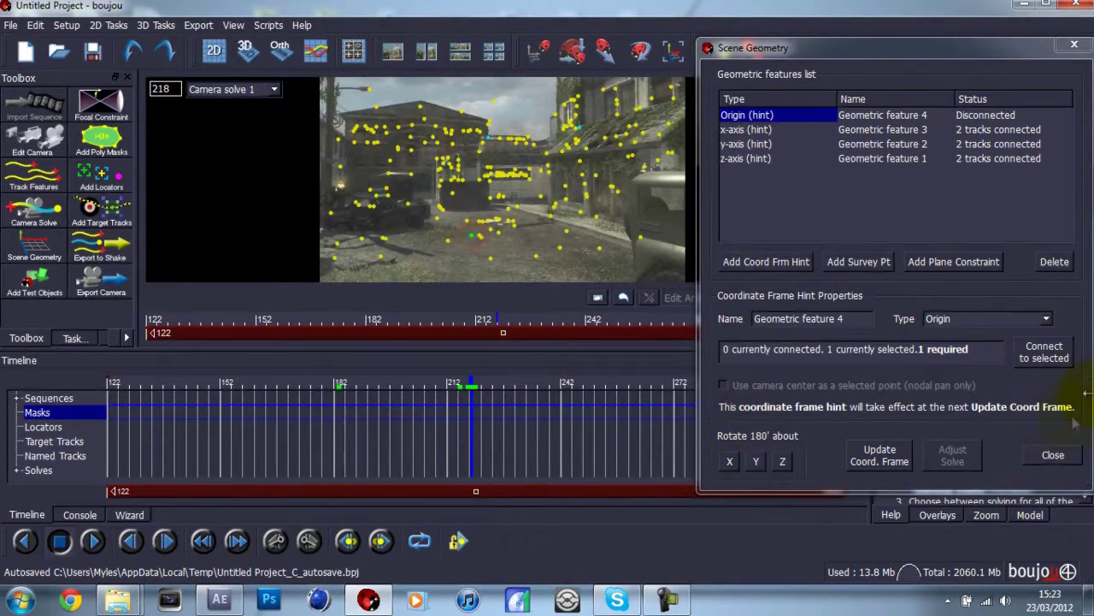
pyautogui.click(1045, 352)
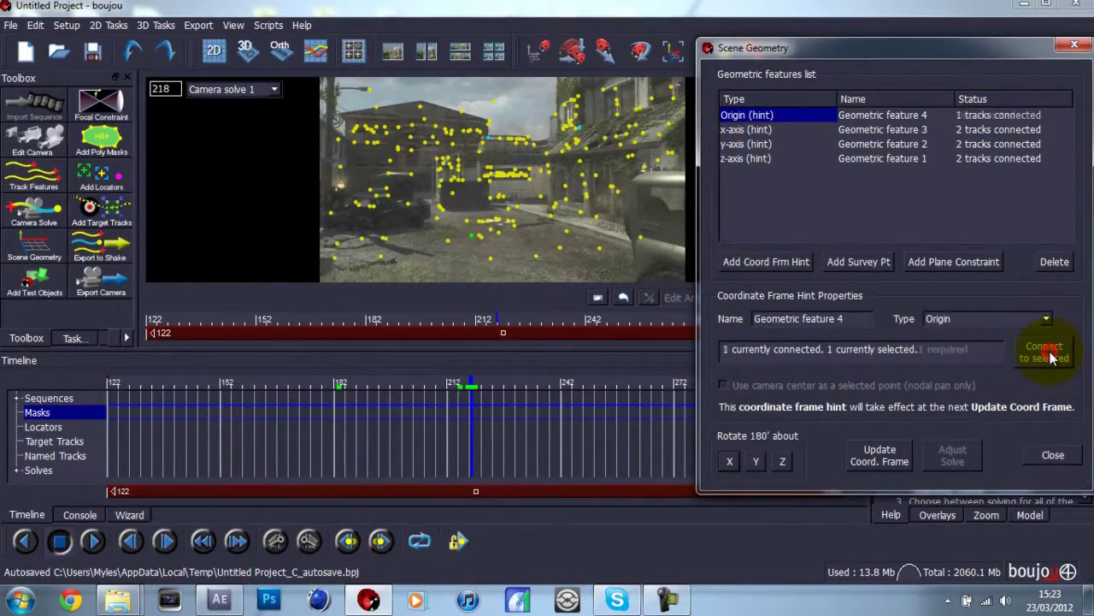
pyautogui.click(878, 454)
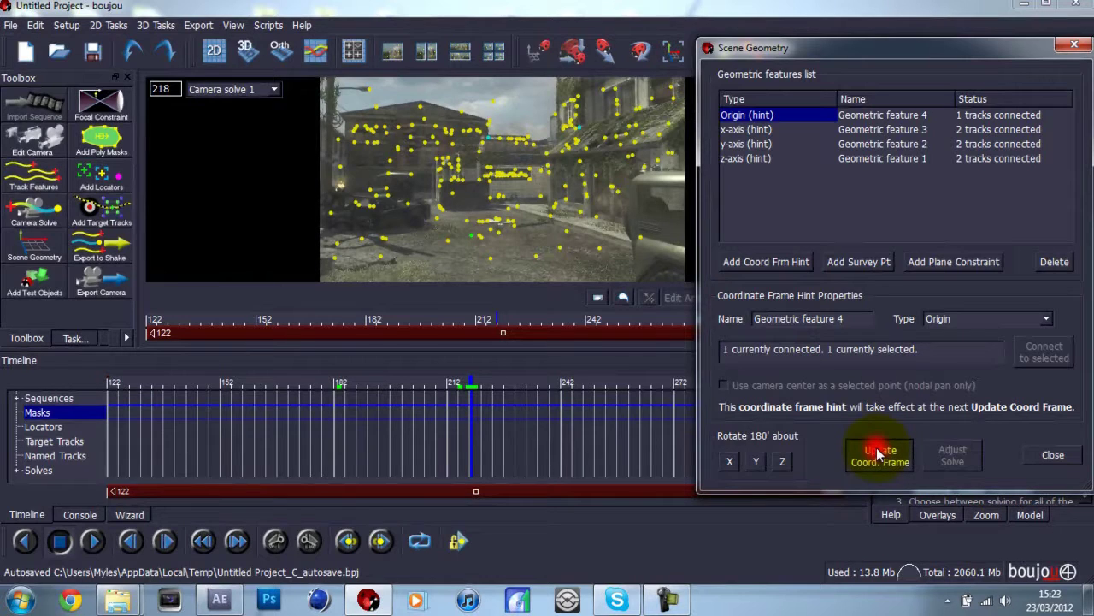
pyautogui.click(1068, 455)
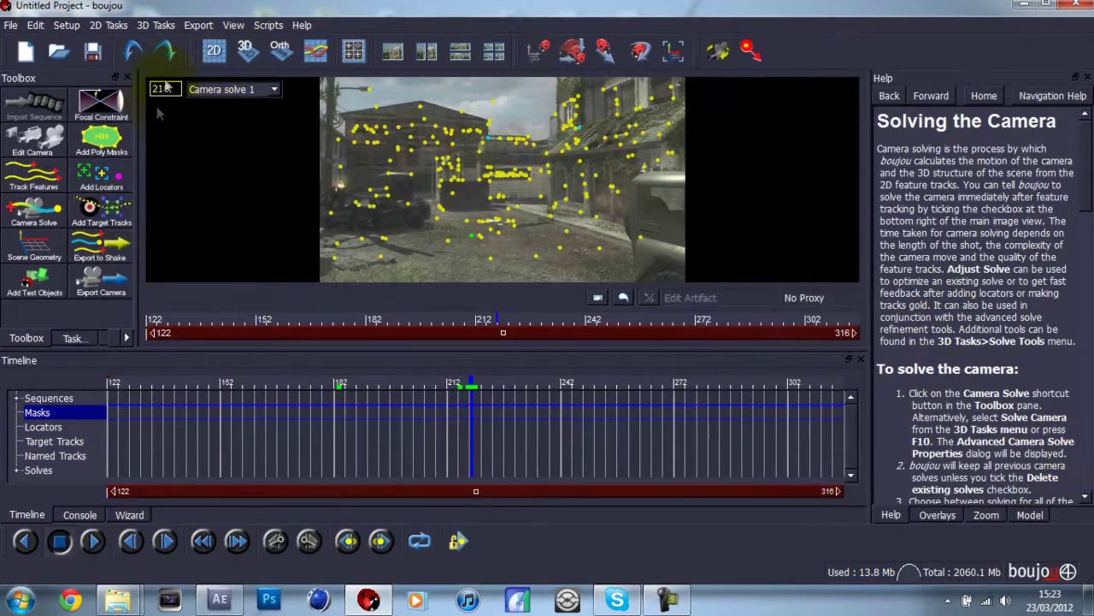
pyautogui.click(197, 26)
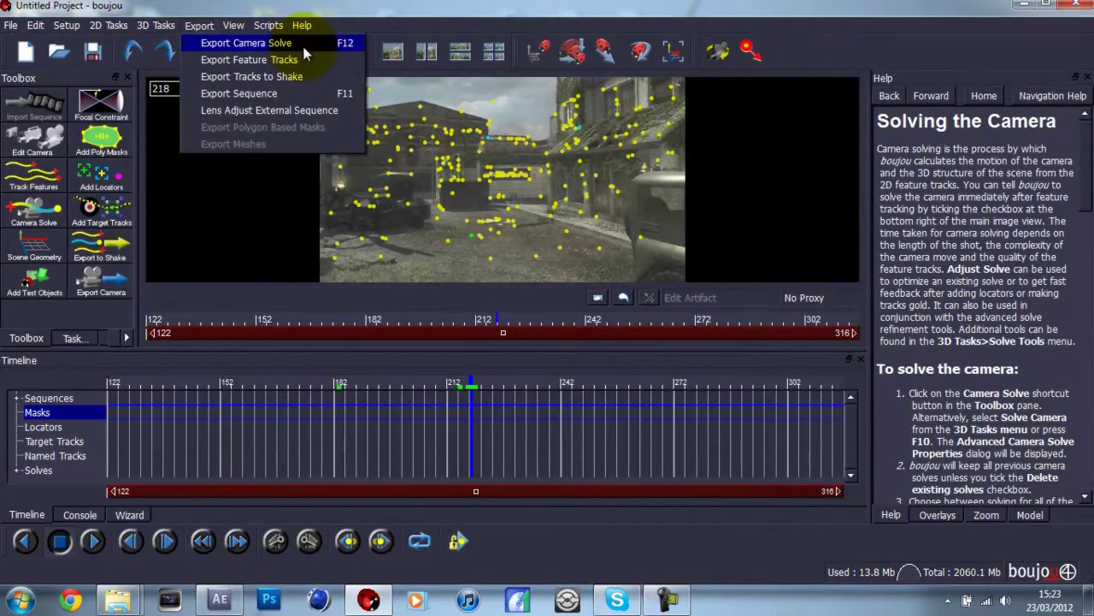
pyautogui.click(301, 44)
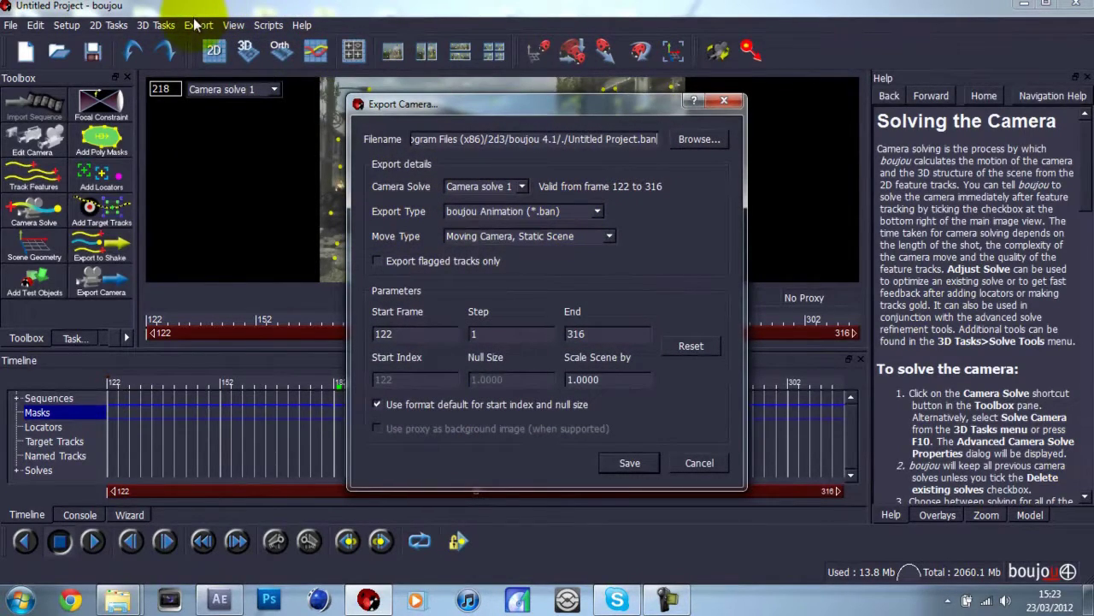
pyautogui.click(724, 101)
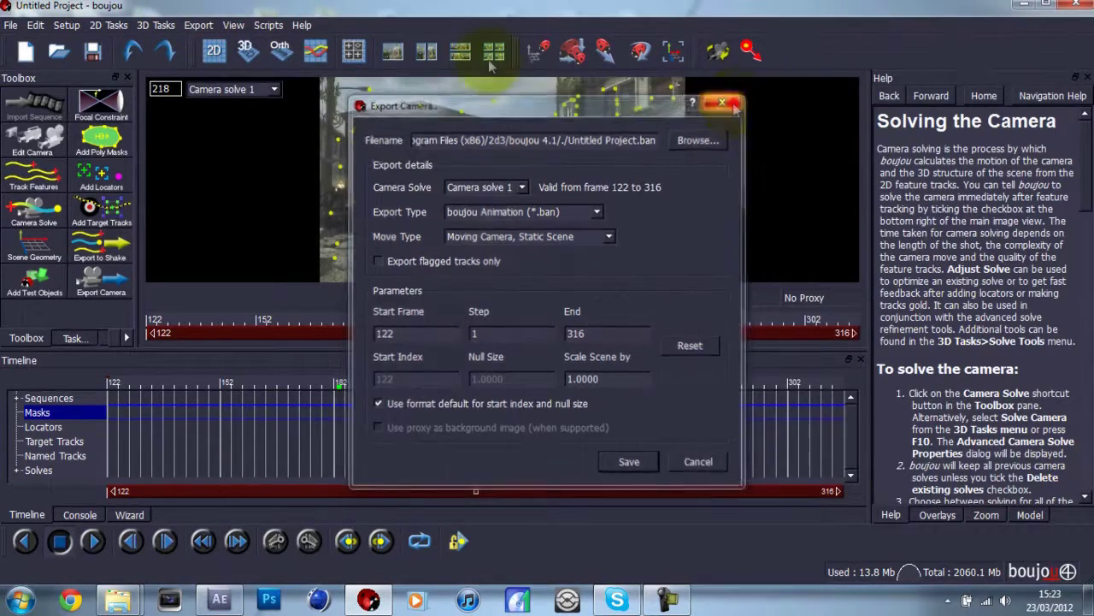
# Set up a camera solve export with type Cinema 4D (*.c4d) and the scene scaled by 100
pyautogui.click(198, 25)
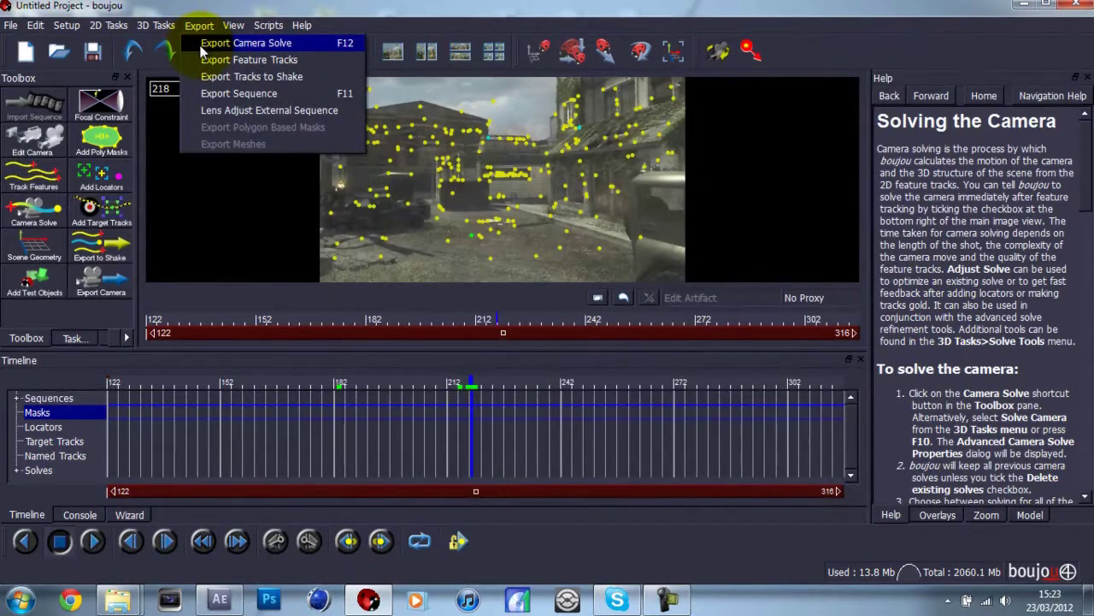
pyautogui.click(203, 48)
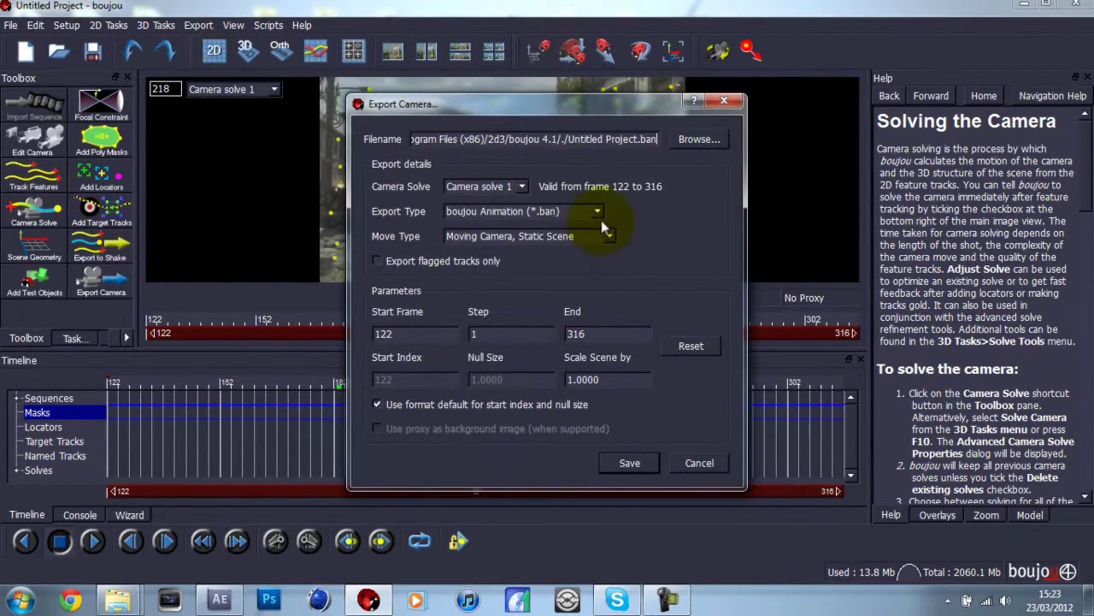
pyautogui.click(600, 214)
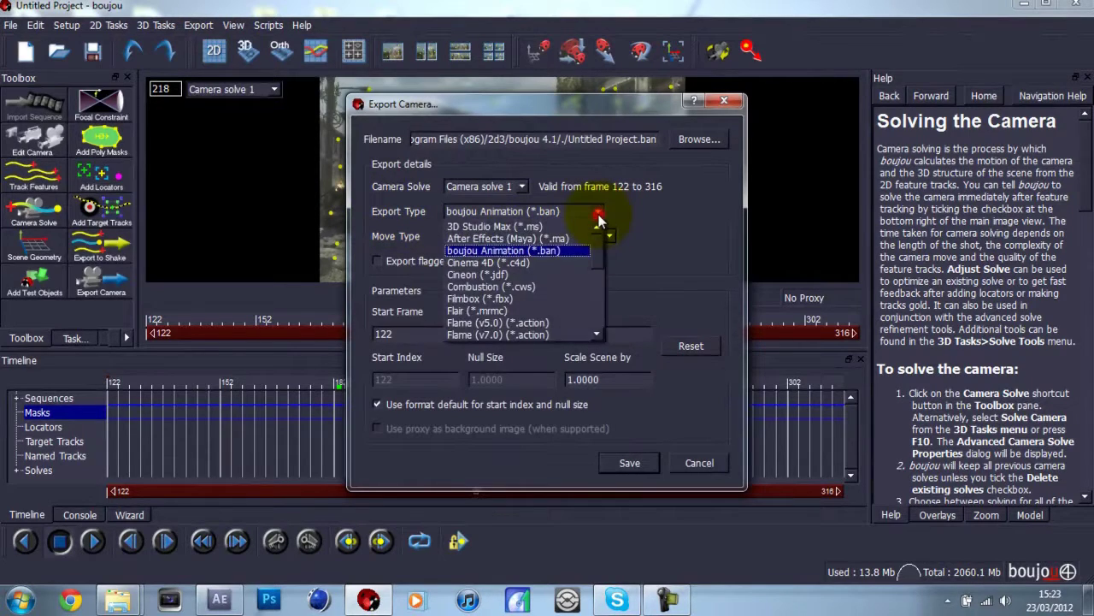
pyautogui.click(524, 265)
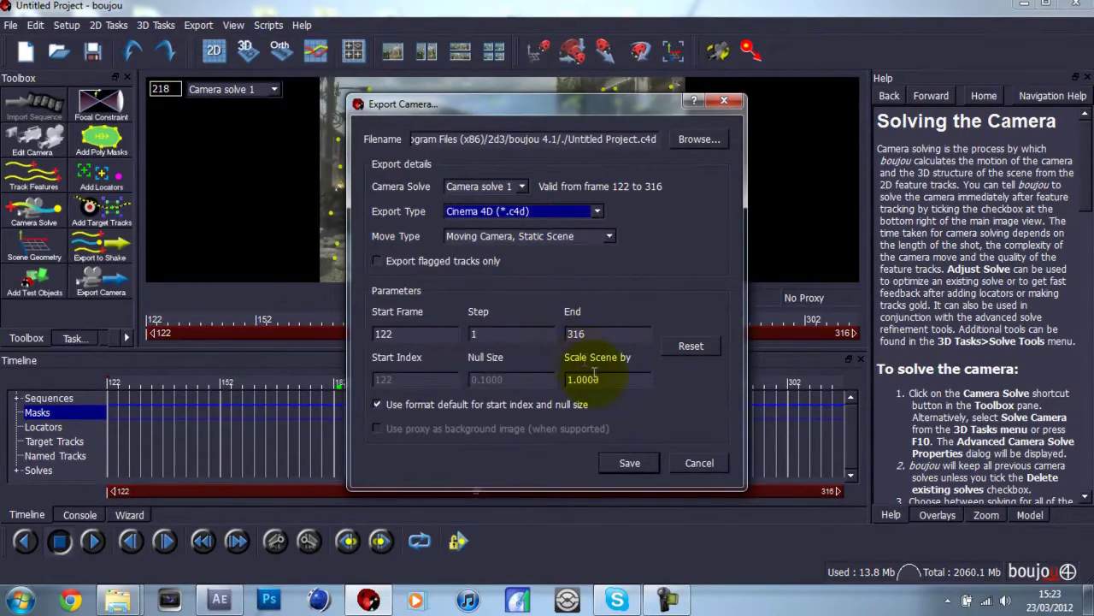
pyautogui.doubleClick(637, 379)
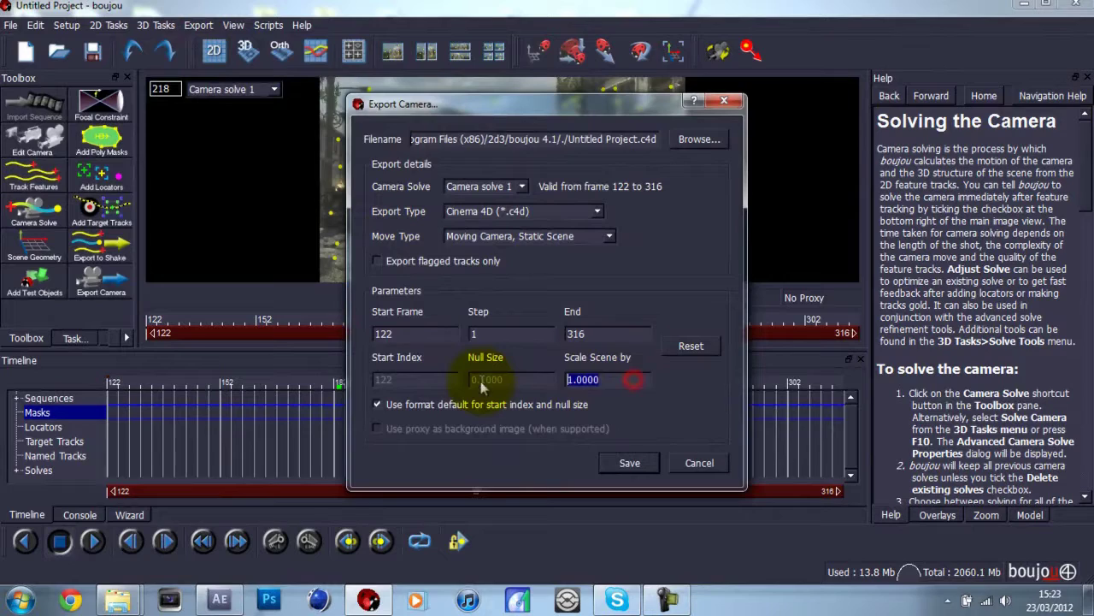
pyautogui.click(587, 378)
pyautogui.doubleClick(619, 378)
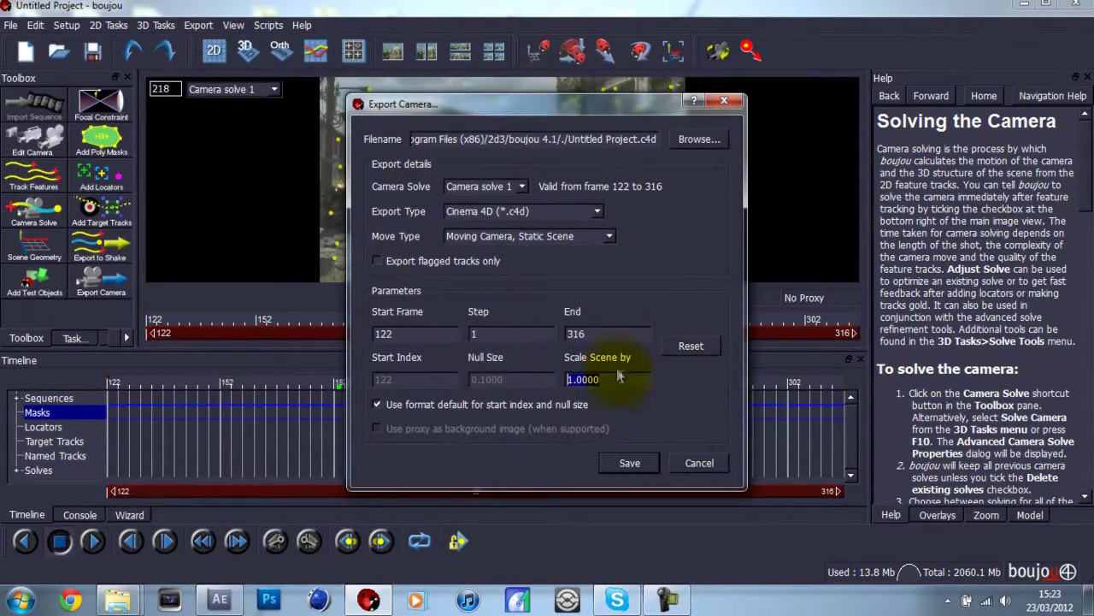
pyautogui.write('1')
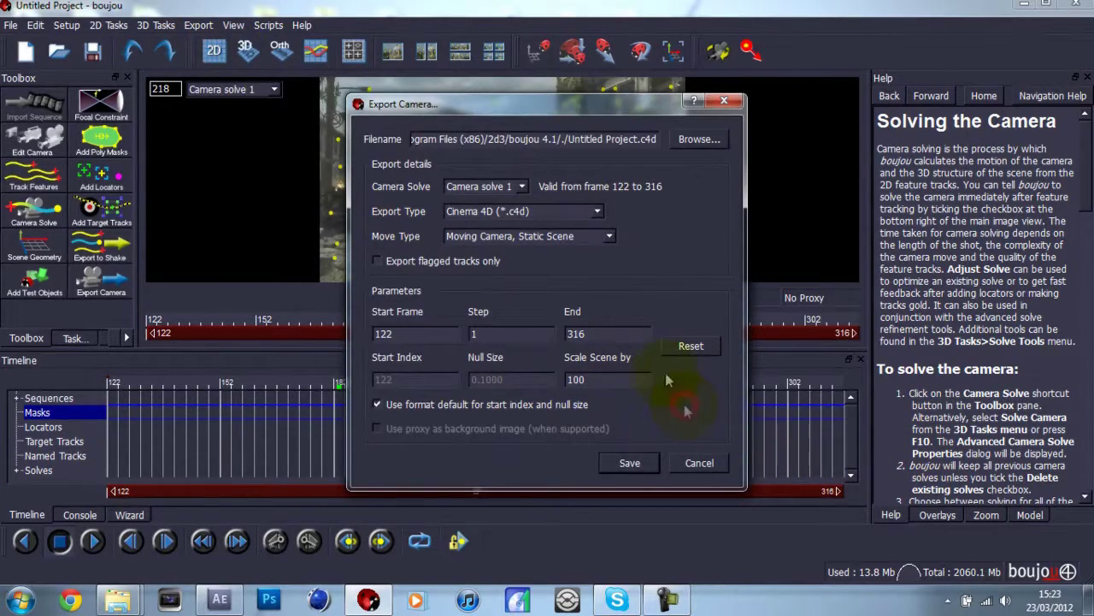
# Set the export destination to the Desktop as Untitled Project.c4d and try saving it, declining to overwrite the existing file
pyautogui.click(690, 141)
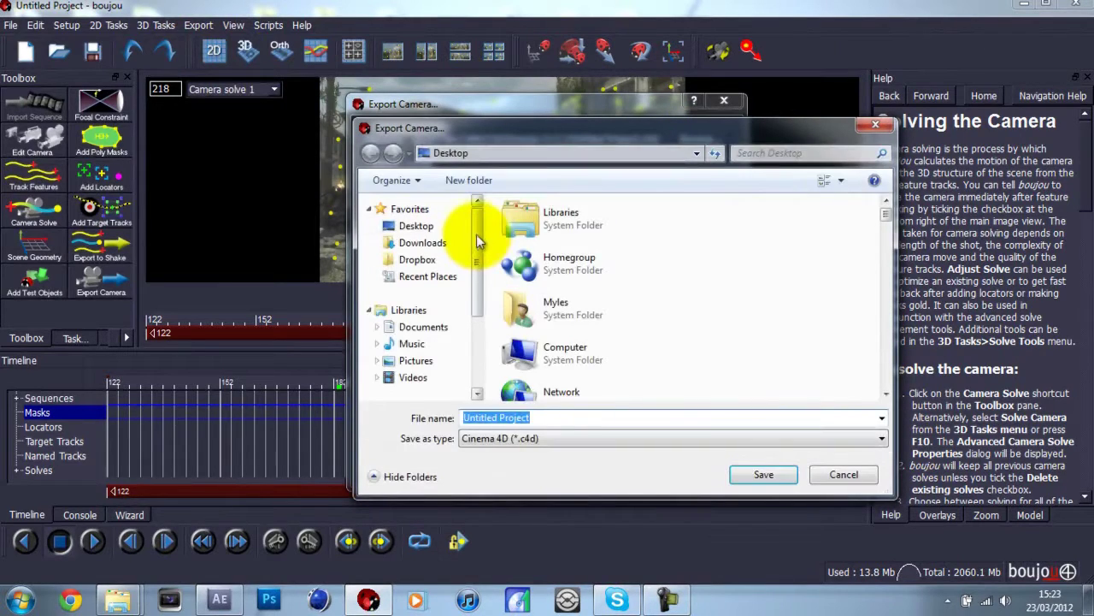
pyautogui.click(414, 225)
pyautogui.click(745, 478)
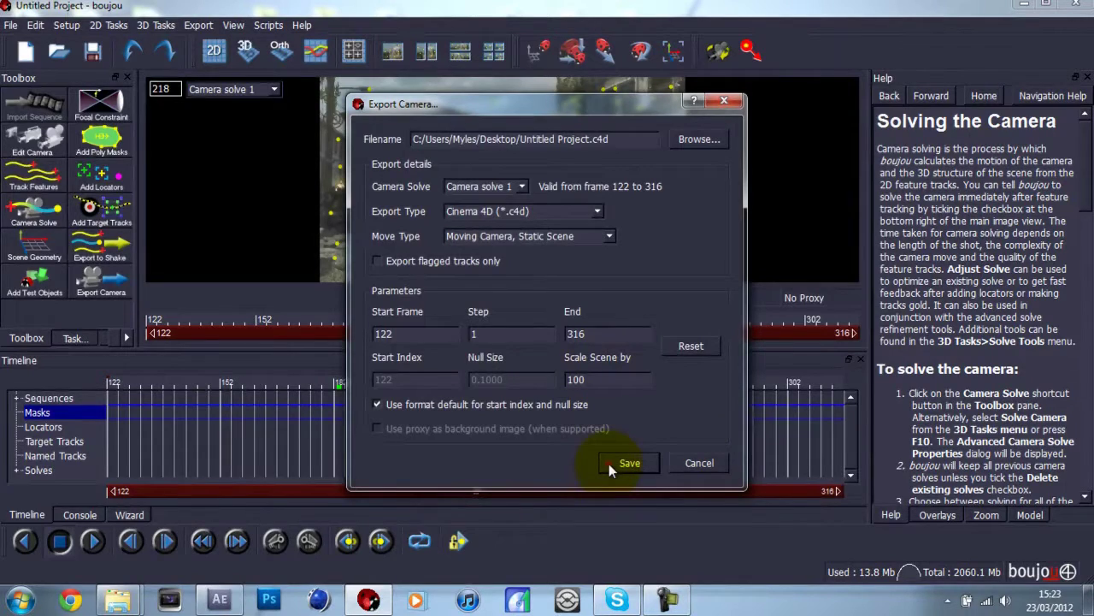
pyautogui.click(609, 463)
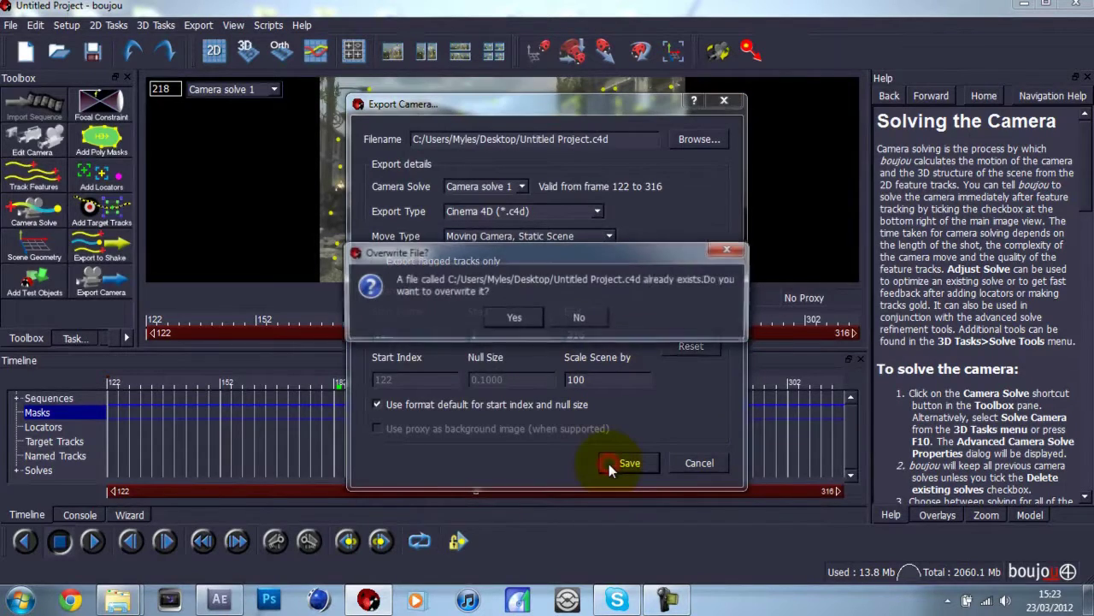
pyautogui.click(571, 318)
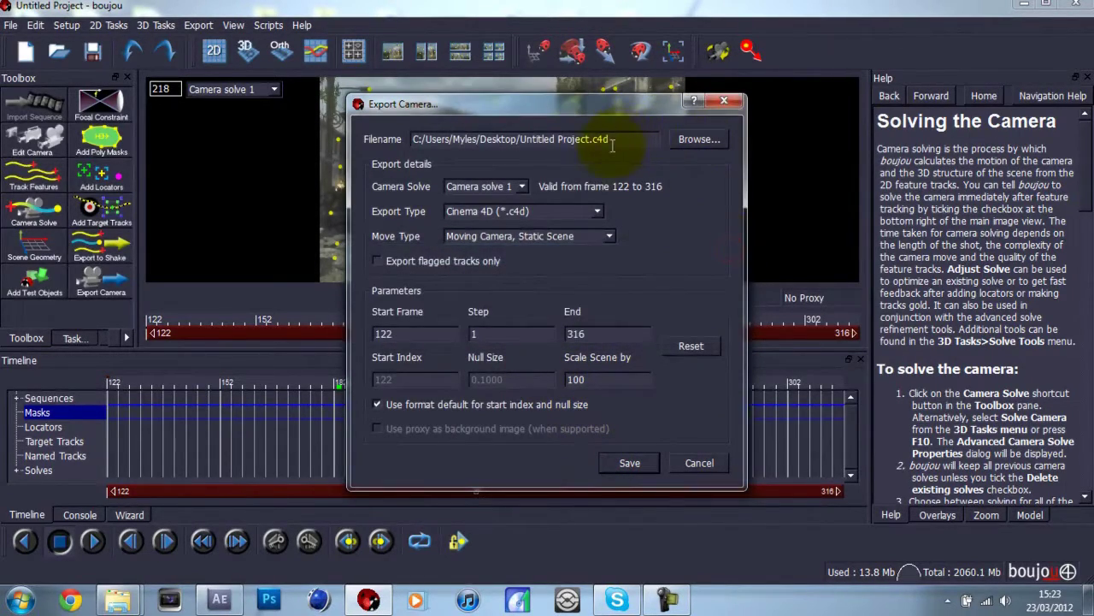
# Shorten the export file name to Untitled Prt.c4d and save the camera export
pyautogui.click(584, 138)
pyautogui.press('BackSpace')
pyautogui.press('BackSpace')
pyautogui.press('BackSpace')
pyautogui.press('BackSpace')
pyautogui.click(629, 462)
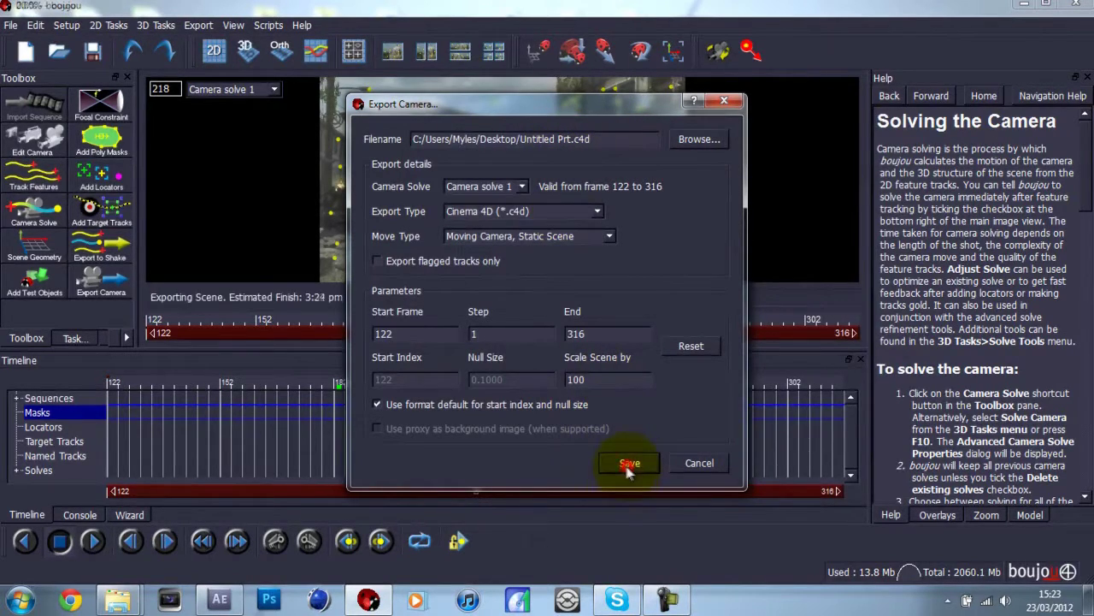
# Minimise boujou and launch CINEMA 4D
pyautogui.click(1023, 7)
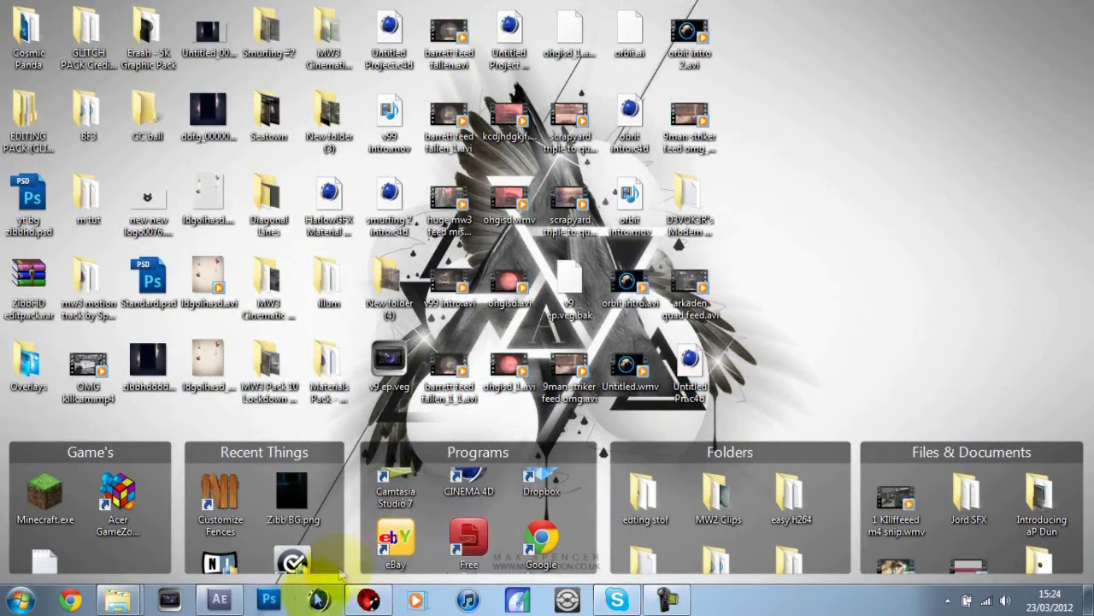
pyautogui.click(318, 598)
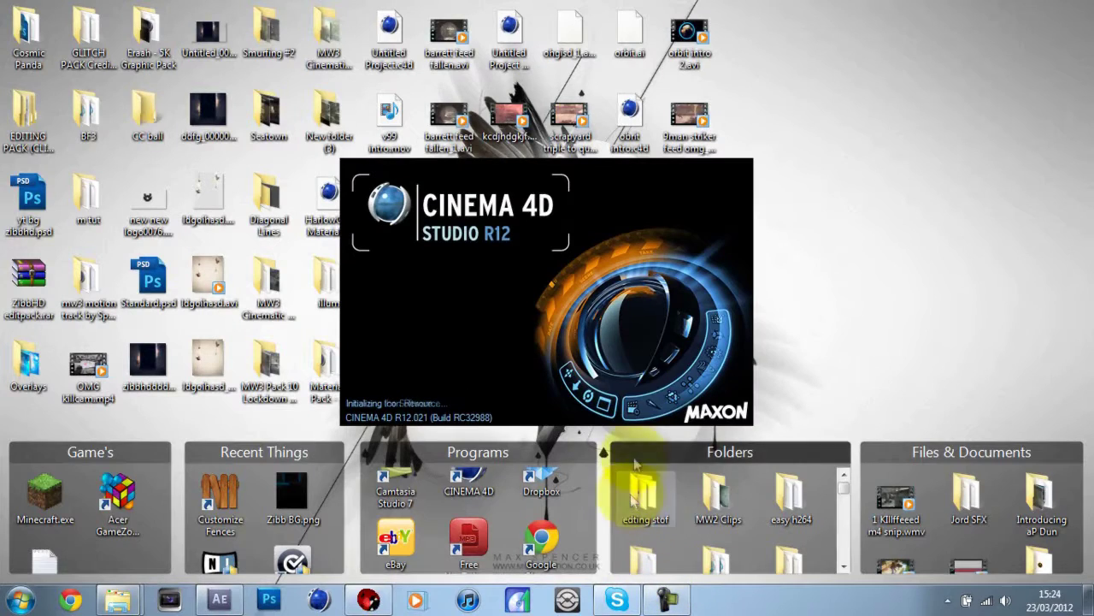
pyautogui.moveTo(672, 600)
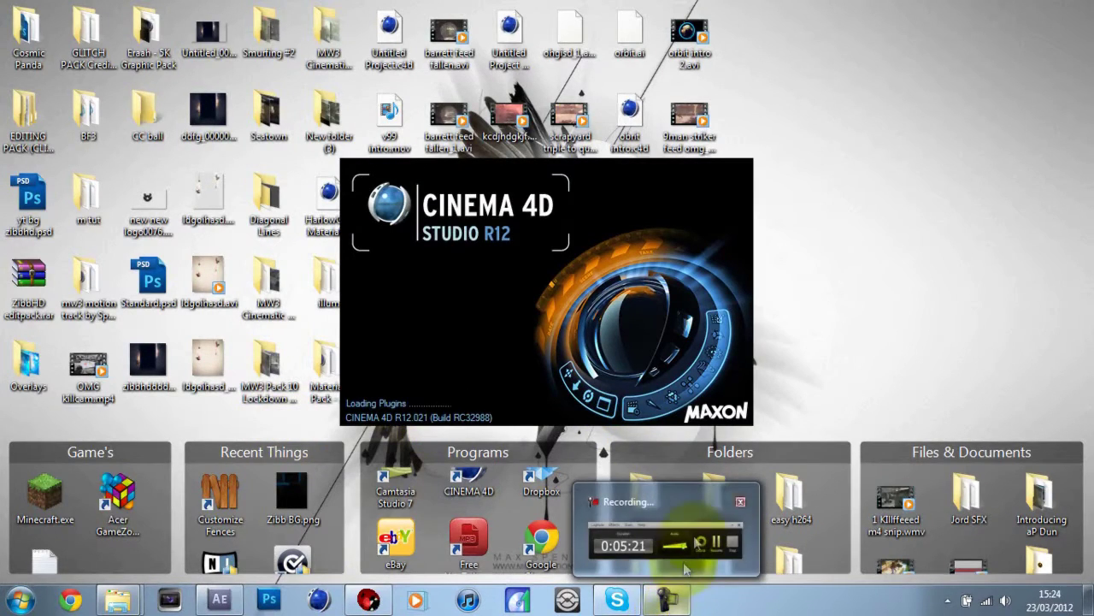
pyautogui.click(684, 556)
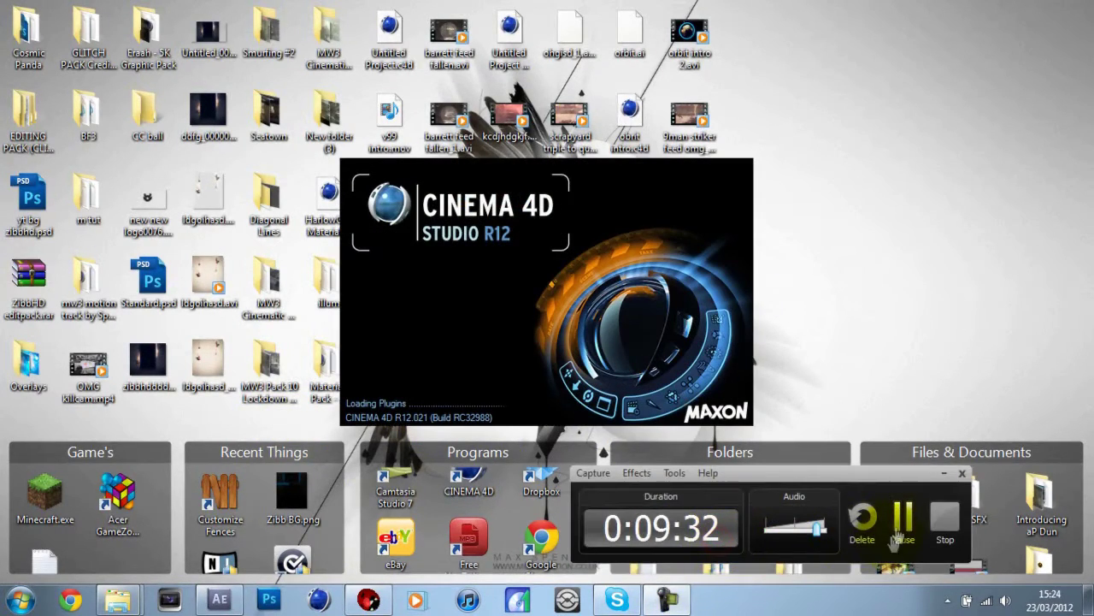
pyautogui.click(899, 534)
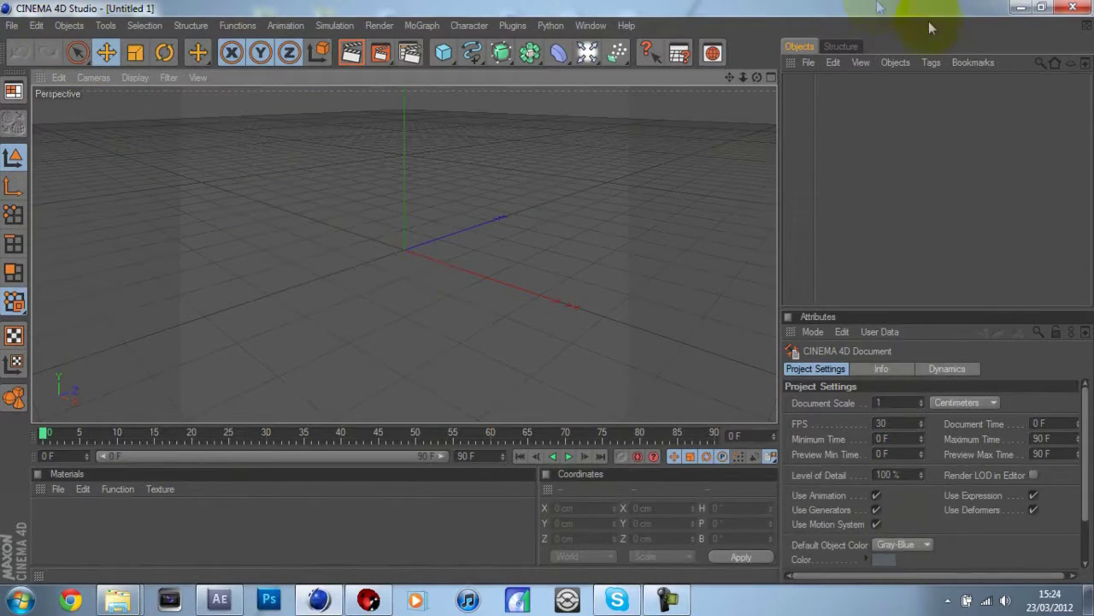
# Import Untitled Prt.c4d from the desktop into CINEMA 4D, using centimeters as the LightWave import scale unit
pyautogui.click(1022, 7)
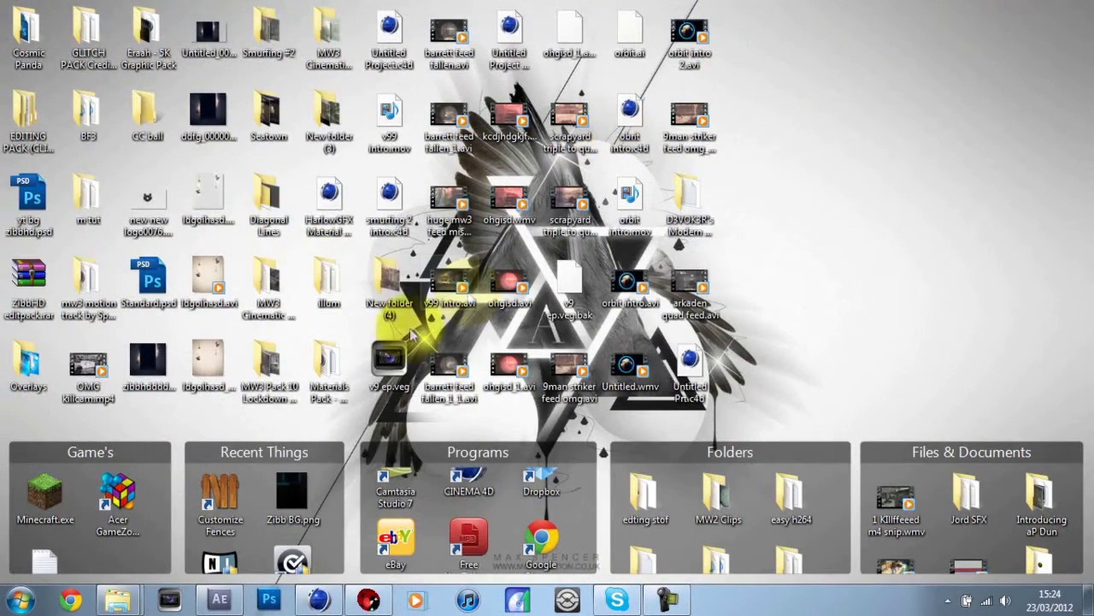
pyautogui.moveTo(694, 366); pyautogui.dragTo(338, 221)
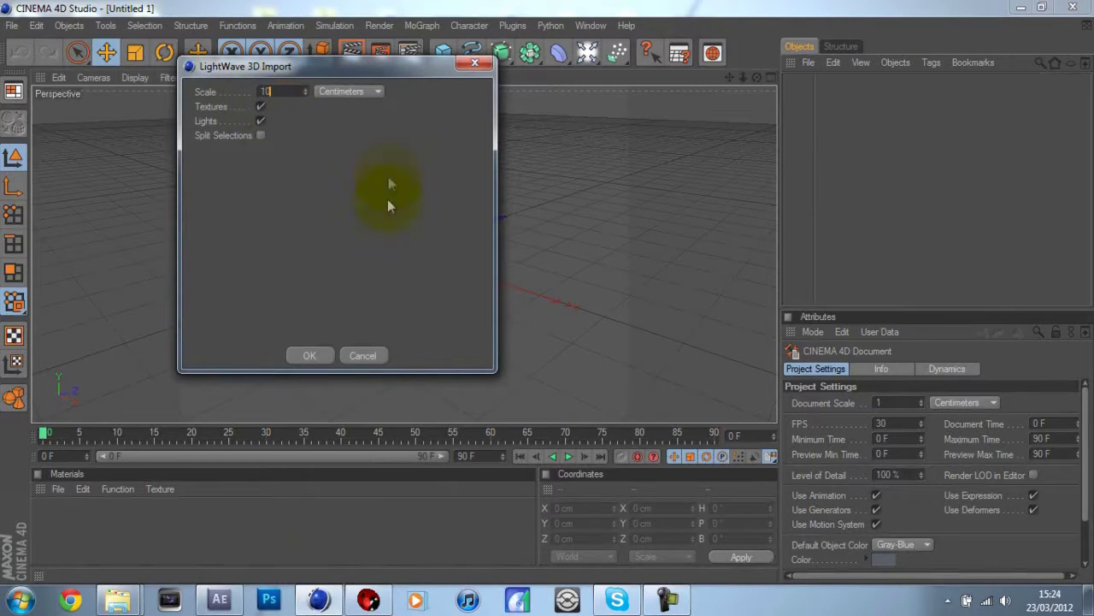
pyautogui.click(293, 359)
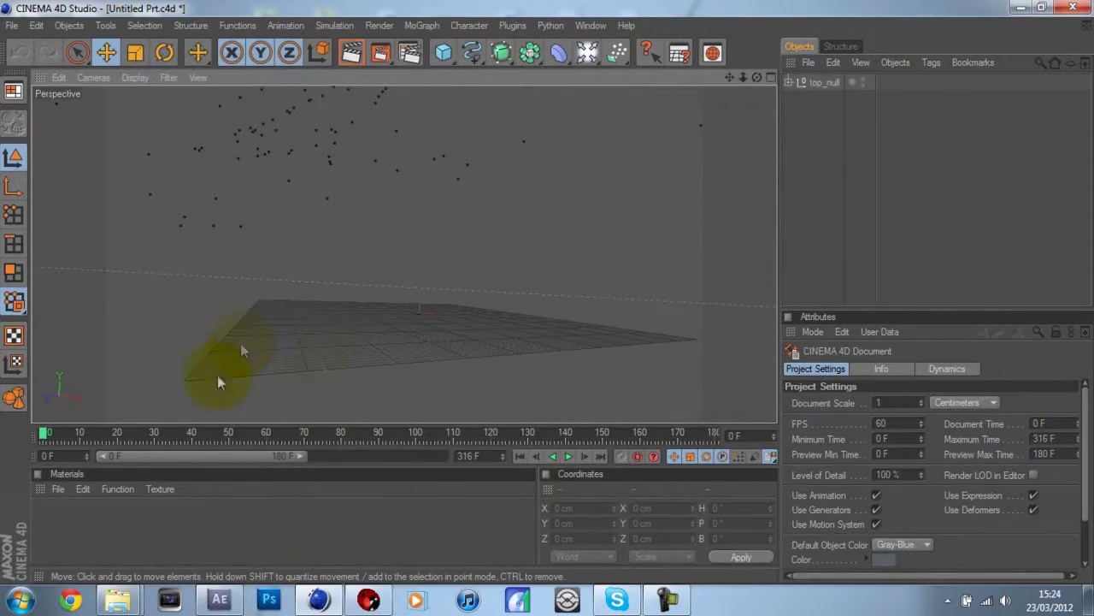
# Set the project's start frame to 130 F, adjust the preview range to 130–236 F and return to the first frame
pyautogui.moveTo(41, 430); pyautogui.dragTo(524, 439)
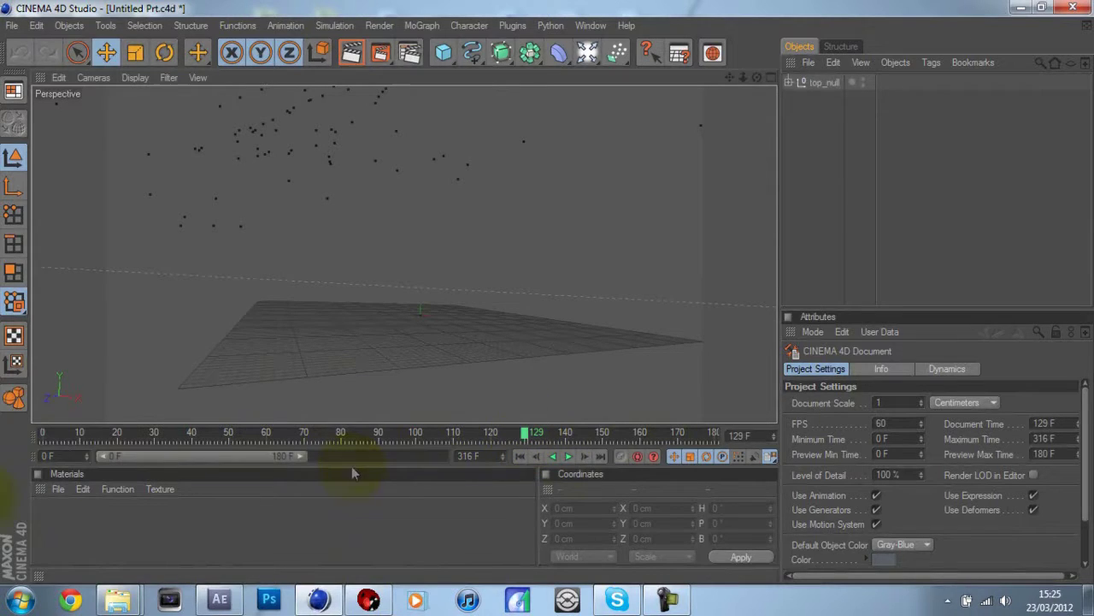
pyautogui.press('BackSpace')
pyautogui.write('130')
pyautogui.click(102, 513)
pyautogui.moveTo(43, 433); pyautogui.dragTo(137, 433)
pyautogui.moveTo(206, 455); pyautogui.dragTo(303, 459)
pyautogui.moveTo(86, 436); pyautogui.dragTo(12, 427)
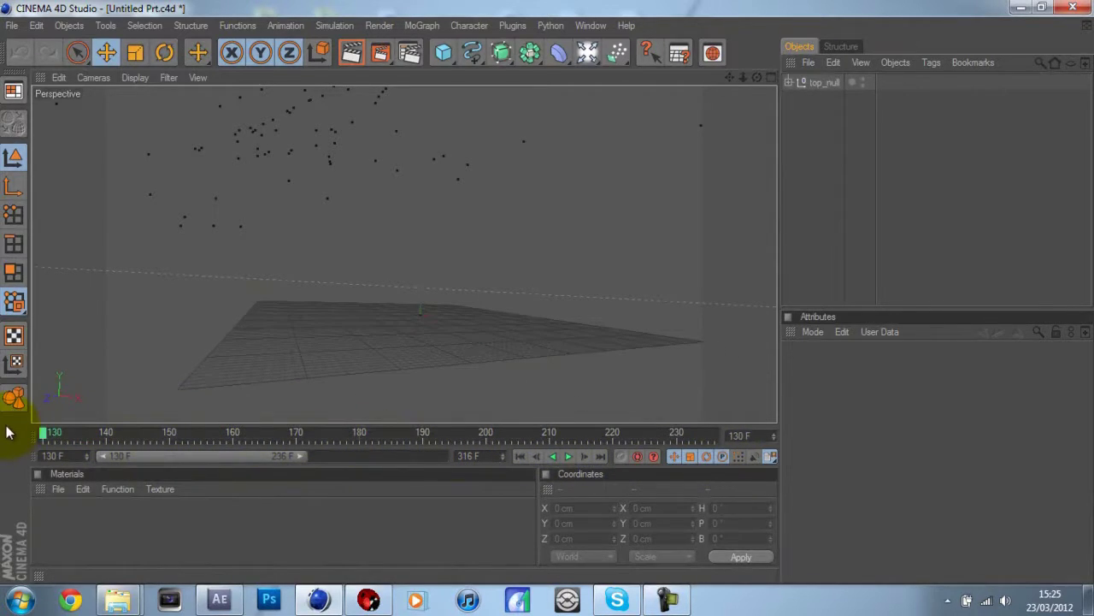
# Add a Background object to the scene and create a new material
pyautogui.click(588, 55)
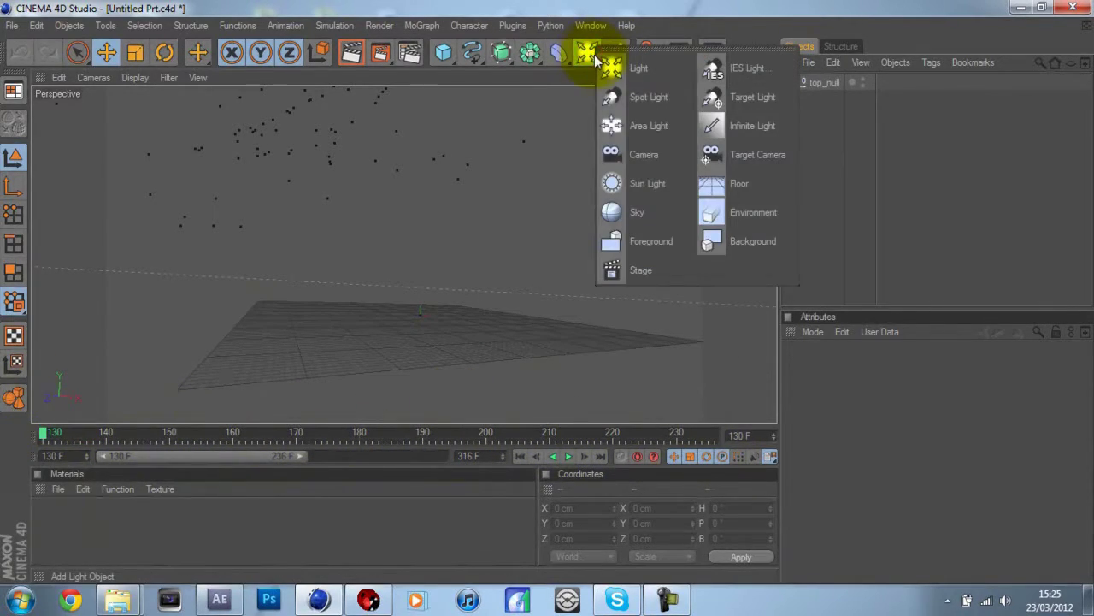
pyautogui.click(747, 244)
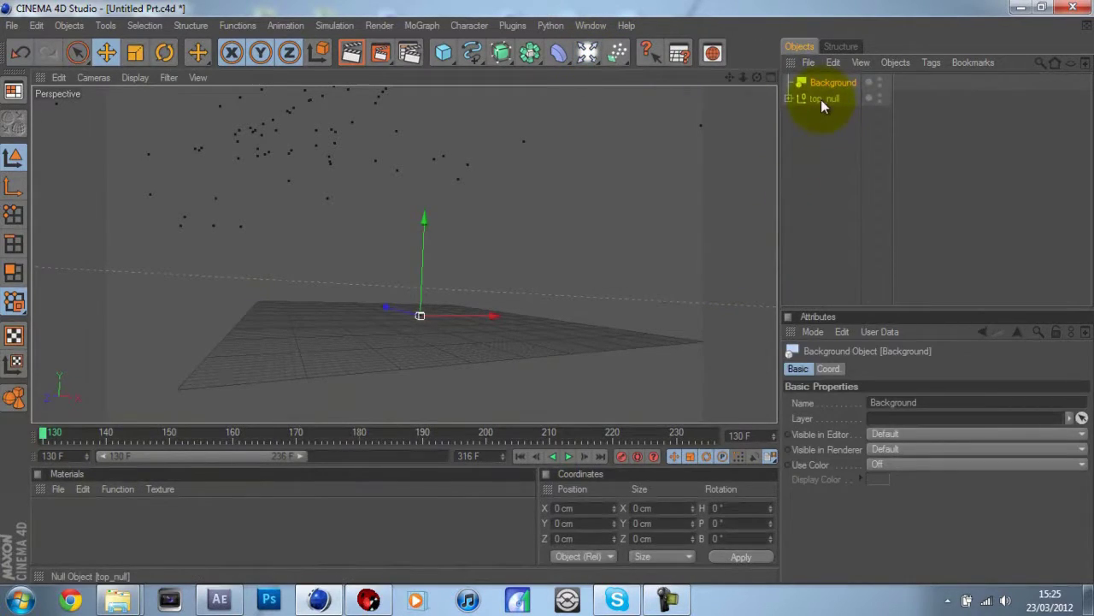
pyautogui.click(116, 530)
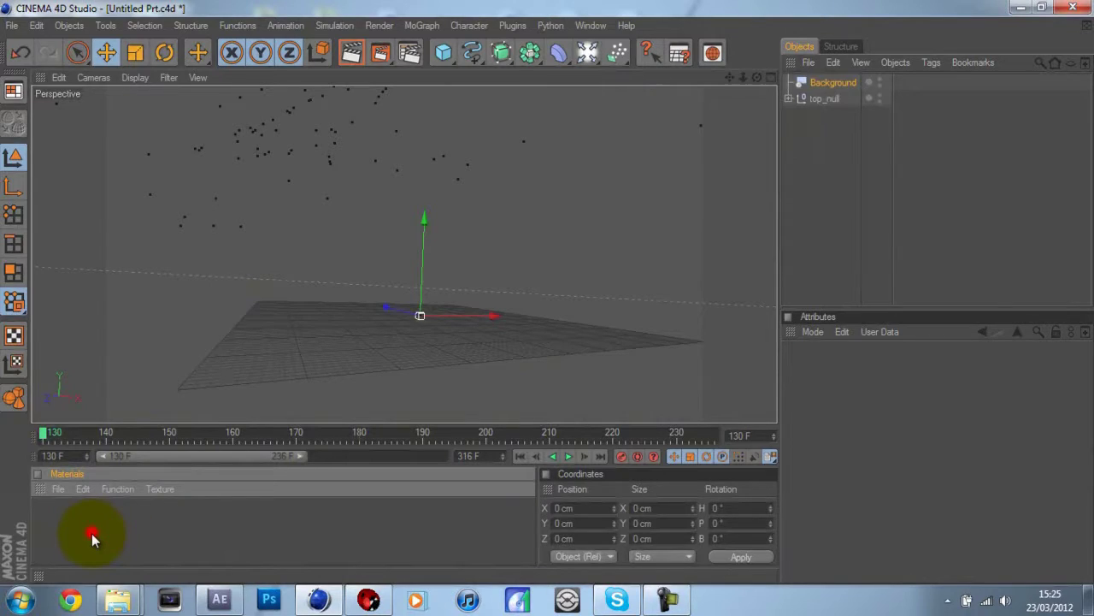
pyautogui.doubleClick(91, 534)
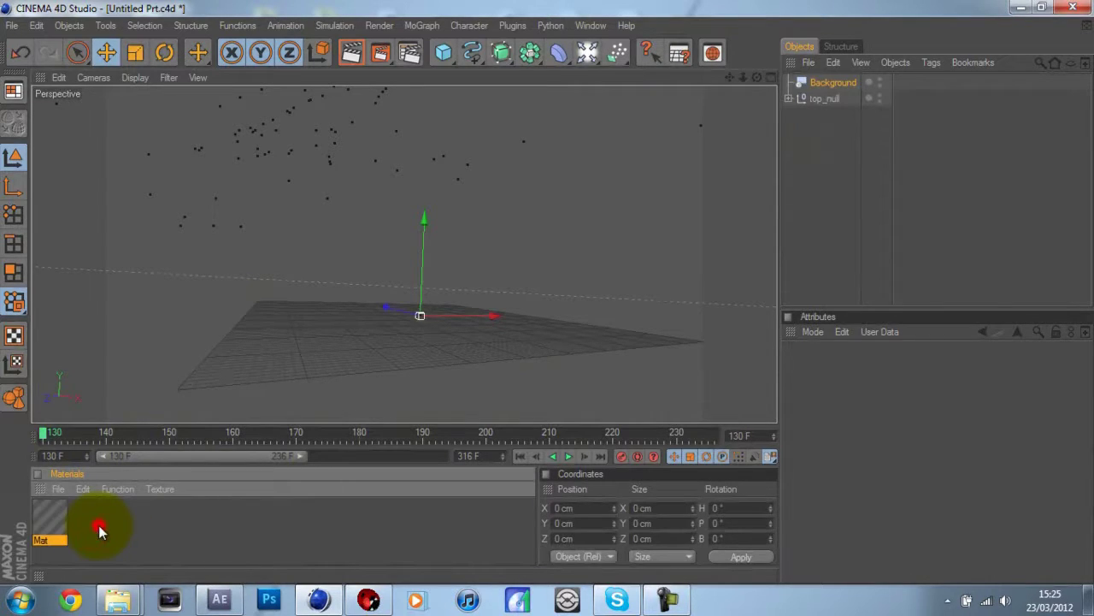
# Load 2012_3_11_19_44_40_00122.png from the Desktop's New folder (3) as the material's color texture, declining a copy at the document location
pyautogui.doubleClick(47, 517)
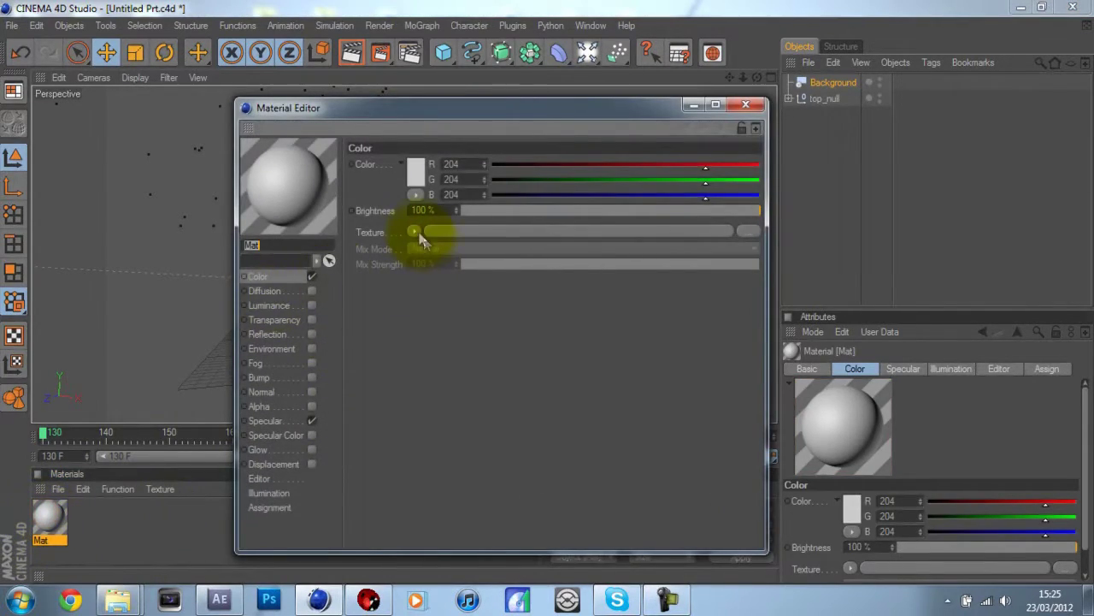
pyautogui.click(414, 230)
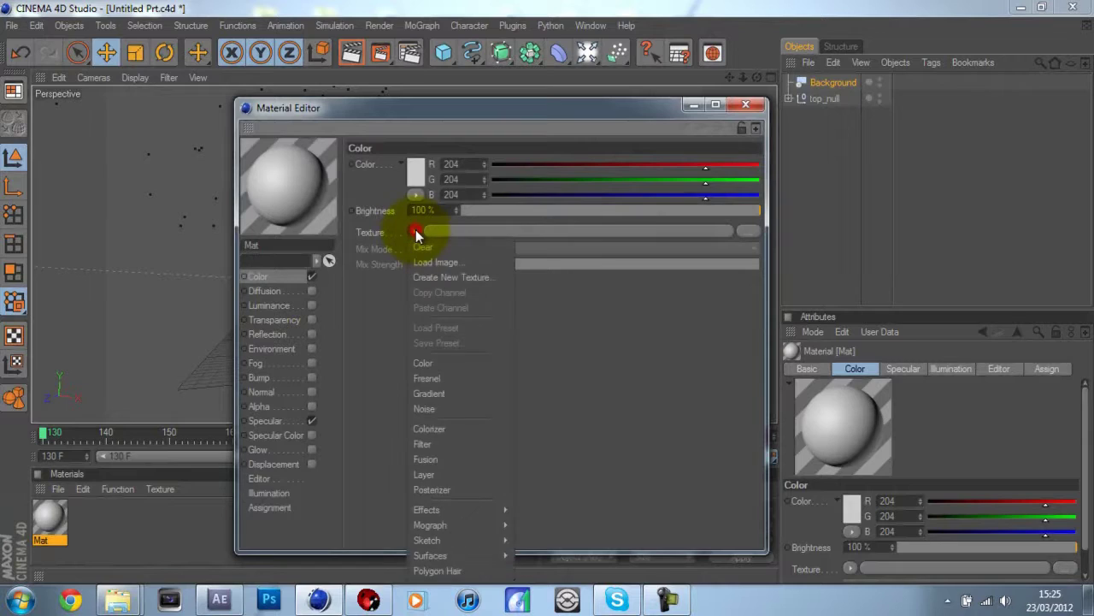
pyautogui.click(447, 261)
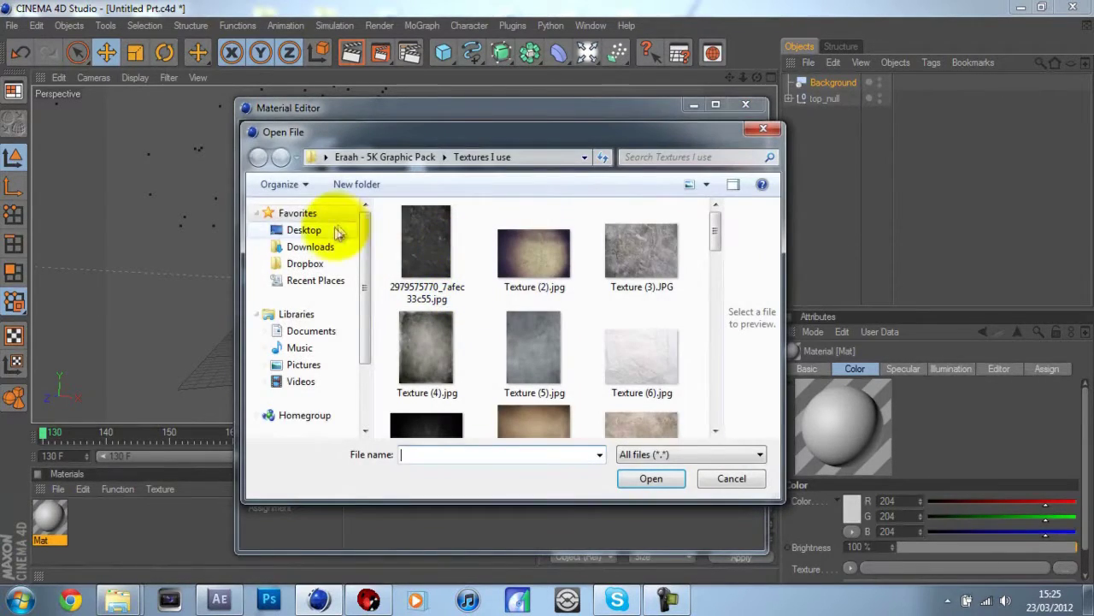
pyautogui.click(313, 235)
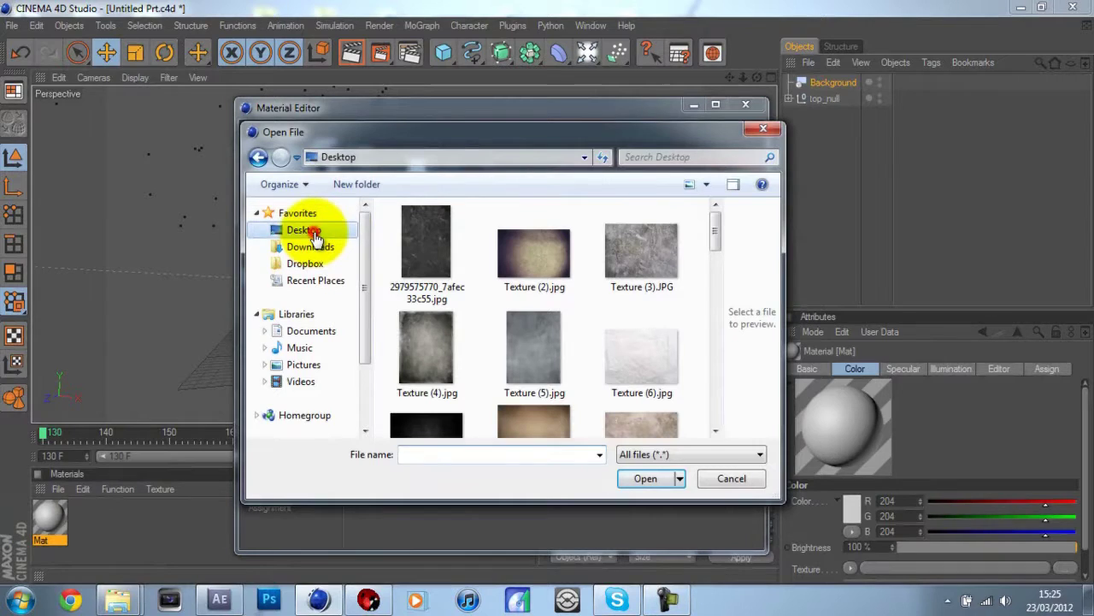
pyautogui.scroll(-2, 714, 267)
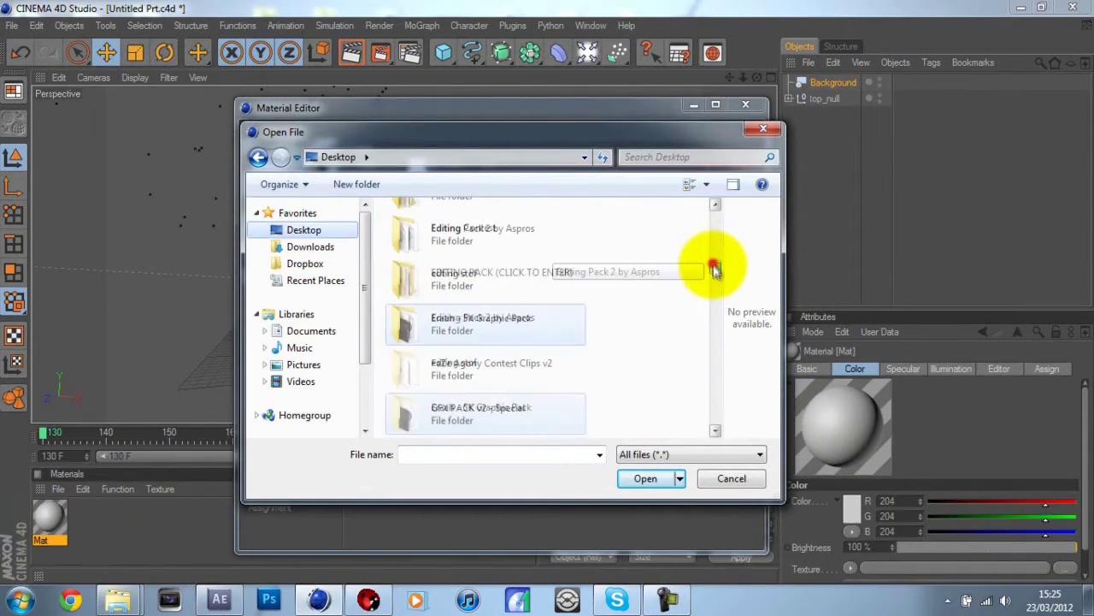
pyautogui.moveTo(716, 273); pyautogui.dragTo(715, 298)
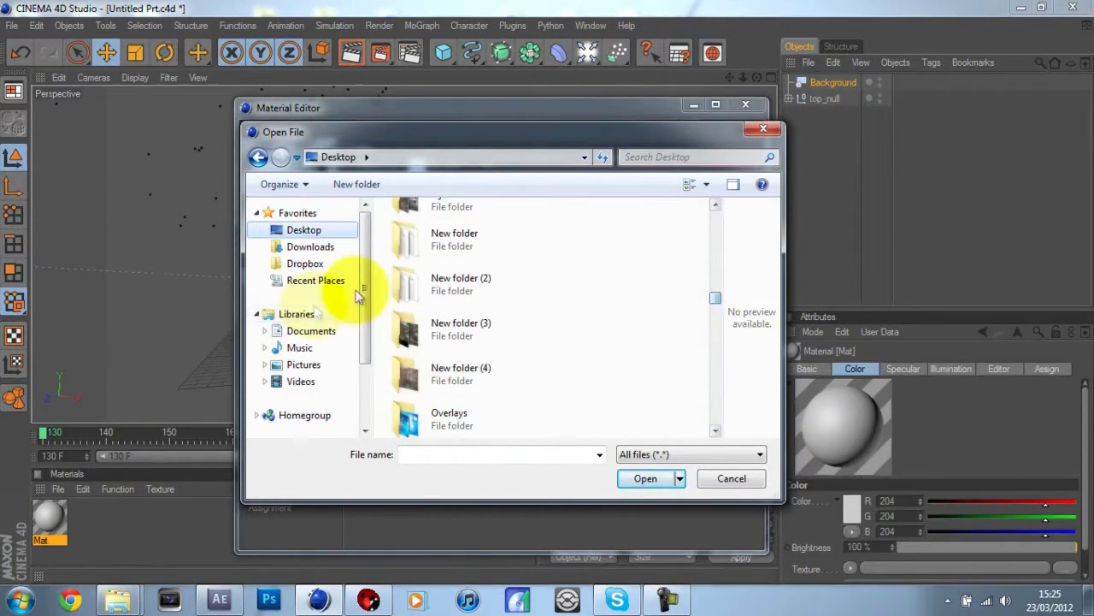
pyautogui.doubleClick(421, 321)
pyautogui.doubleClick(419, 229)
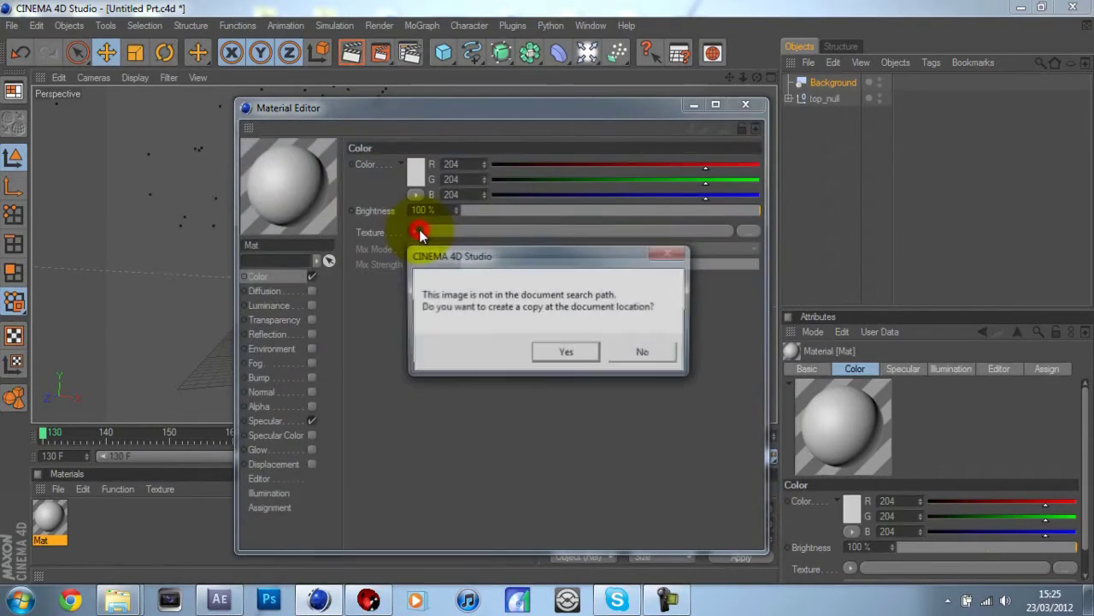
pyautogui.click(622, 353)
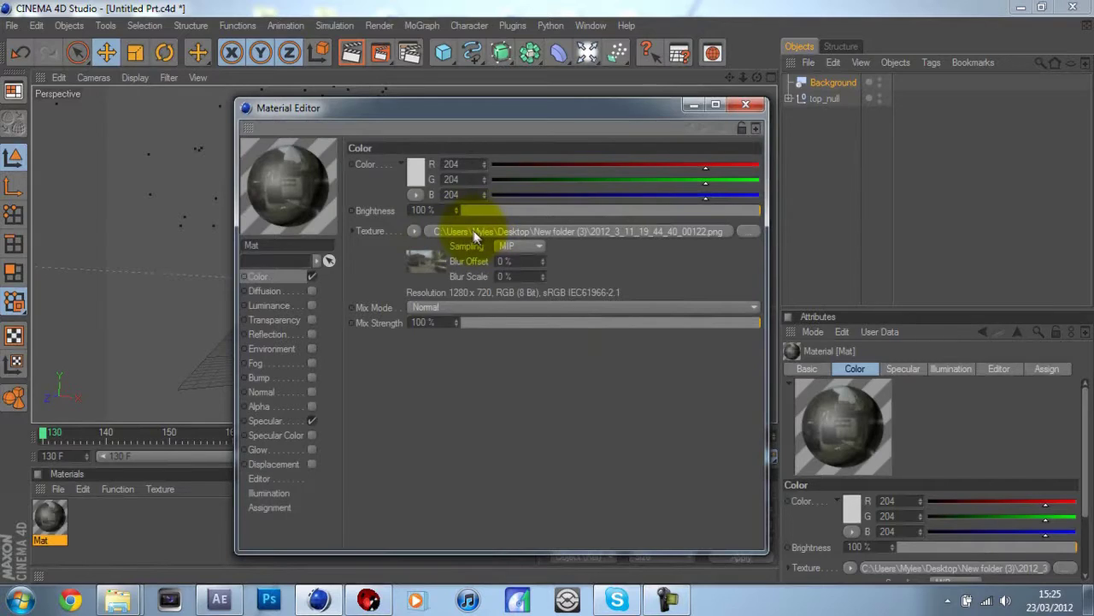
# Check the sequence's last frame number in New folder (3), set the texture animation's Movie End Frame to 316 and close the Material Editor
pyautogui.click(586, 231)
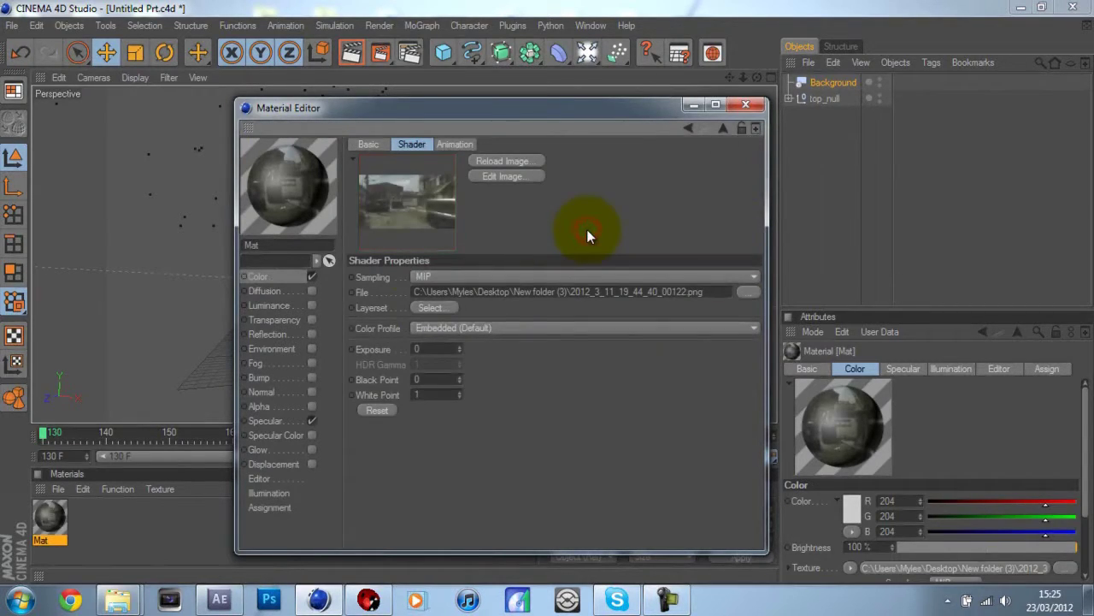
pyautogui.click(459, 145)
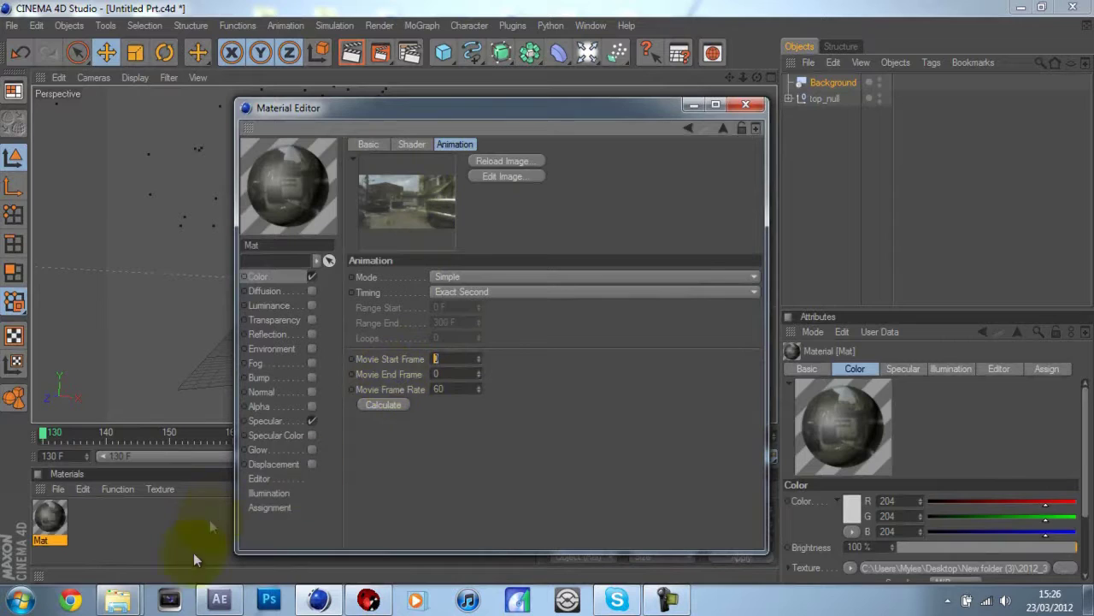
pyautogui.click(118, 599)
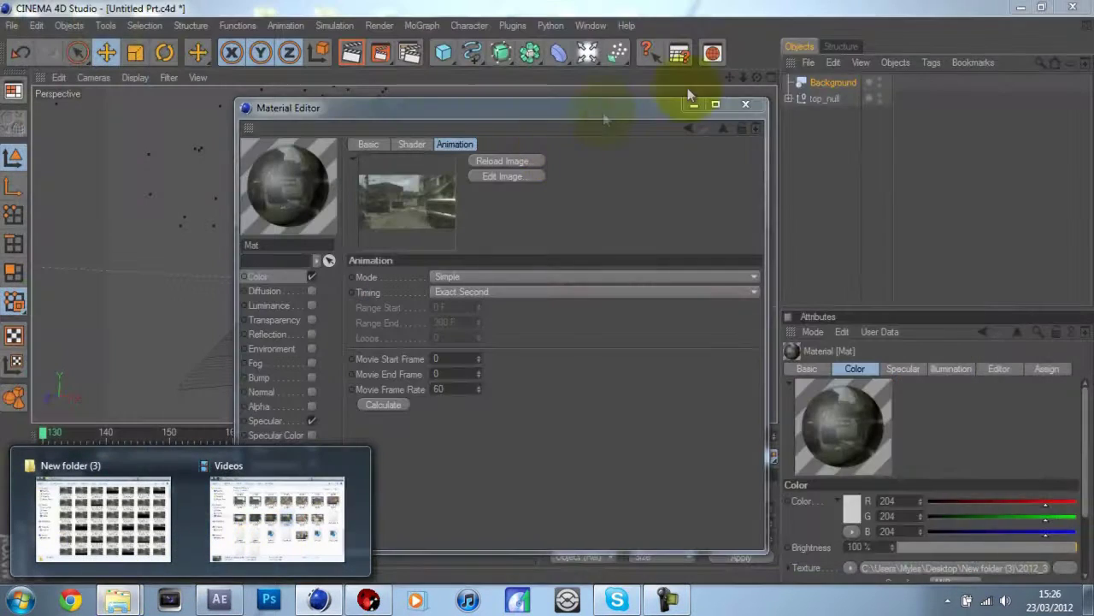
pyautogui.click(450, 374)
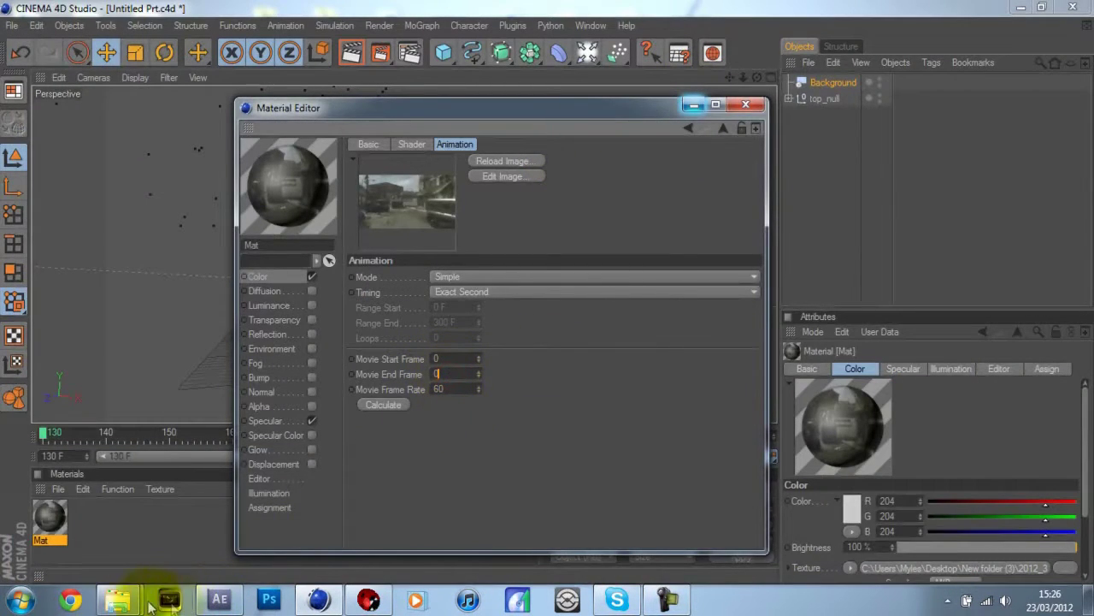
pyautogui.click(118, 598)
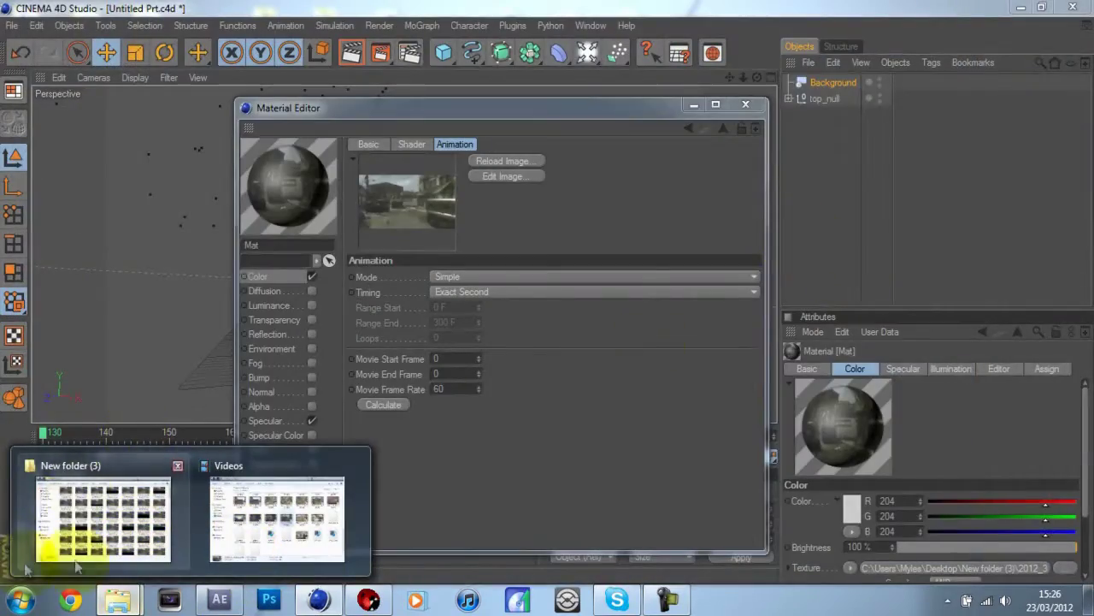
pyautogui.click(90, 523)
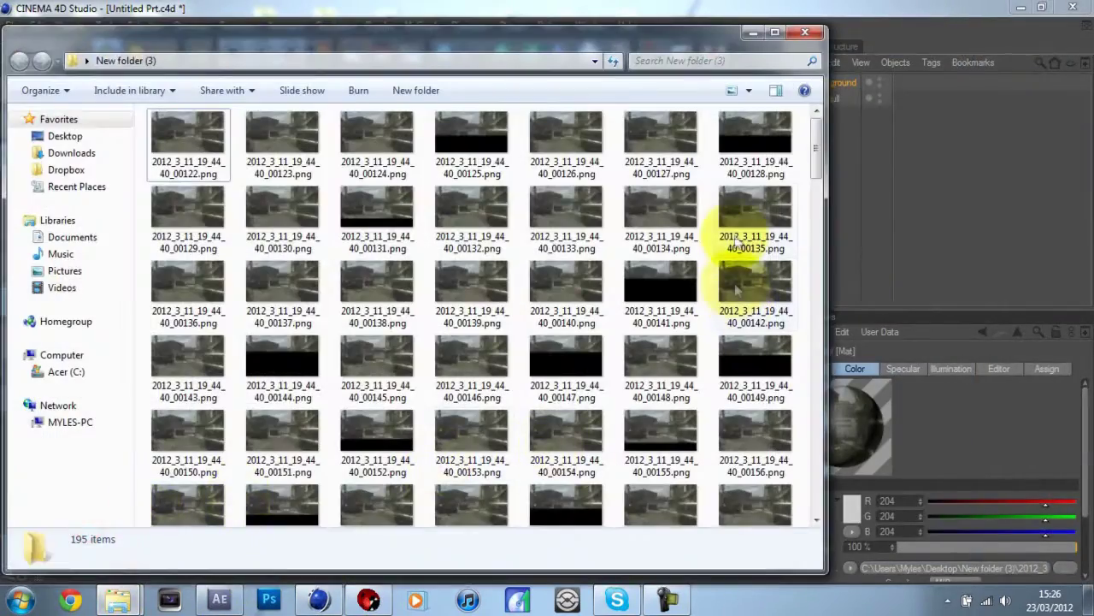
pyautogui.moveTo(813, 159); pyautogui.dragTo(745, 501)
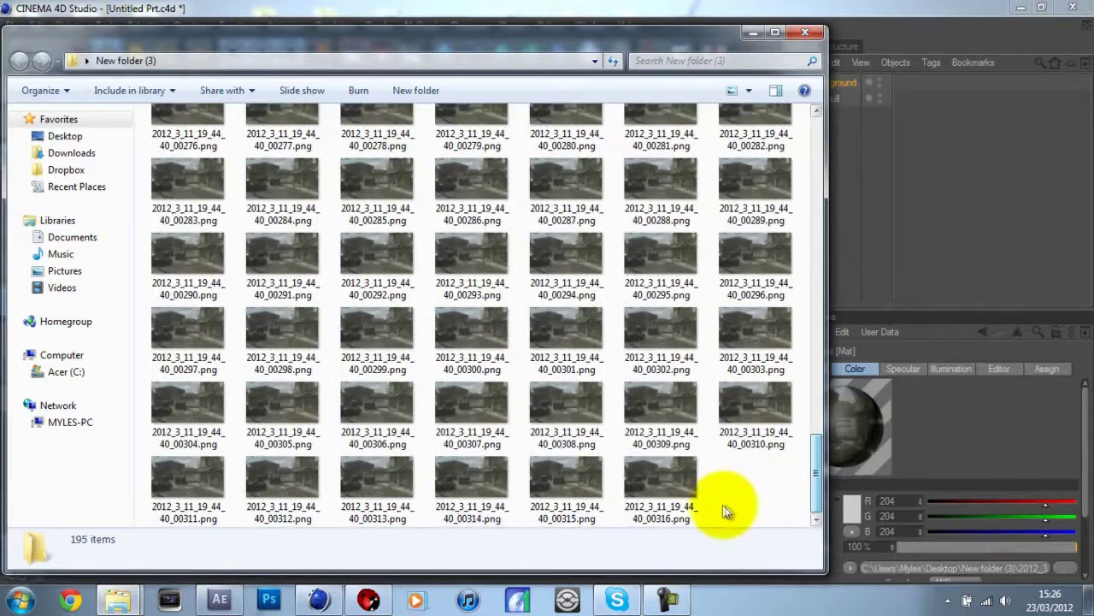
pyautogui.click(753, 31)
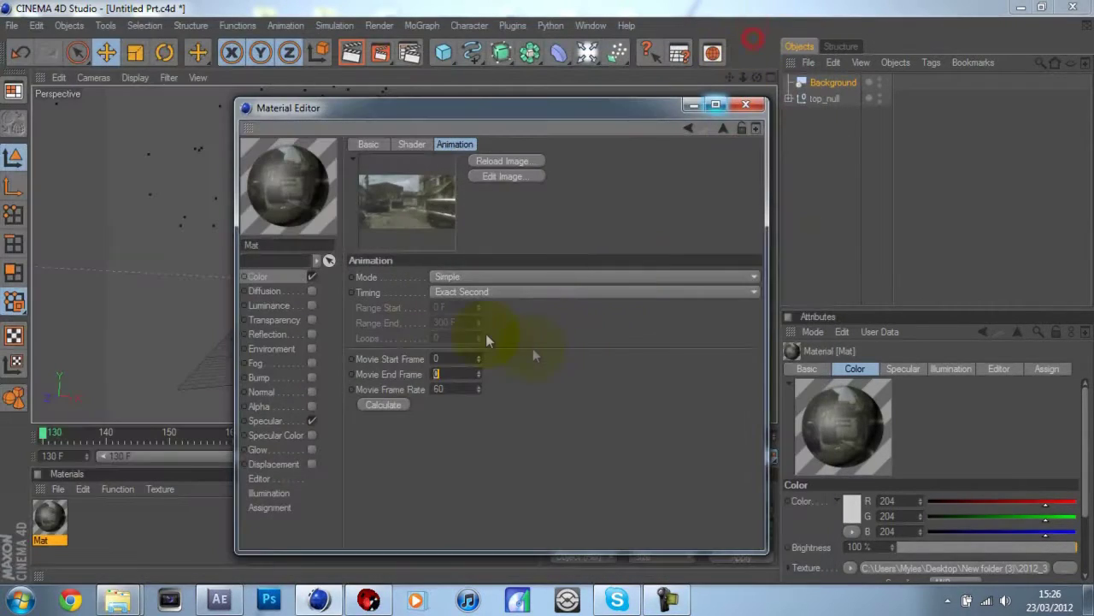
pyautogui.write('3')
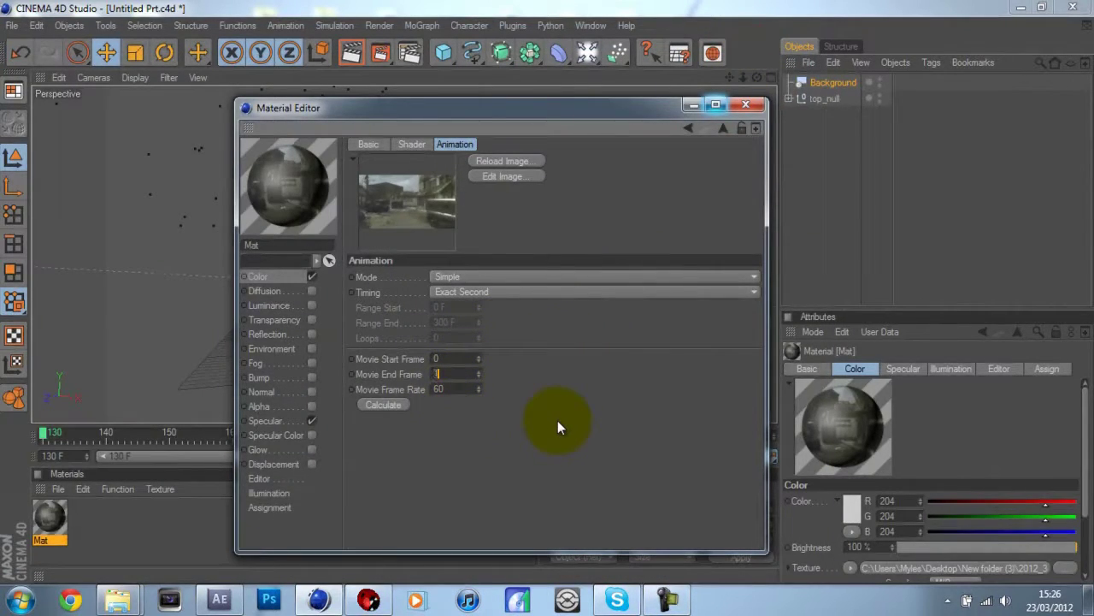
pyautogui.write('16')
pyautogui.press('Return')
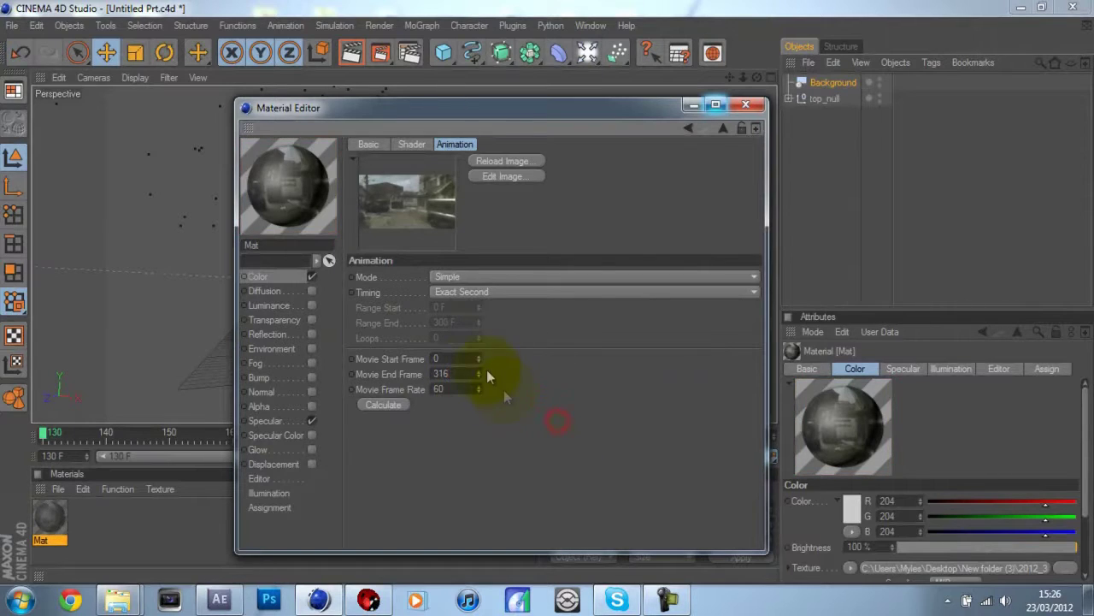
pyautogui.click(754, 106)
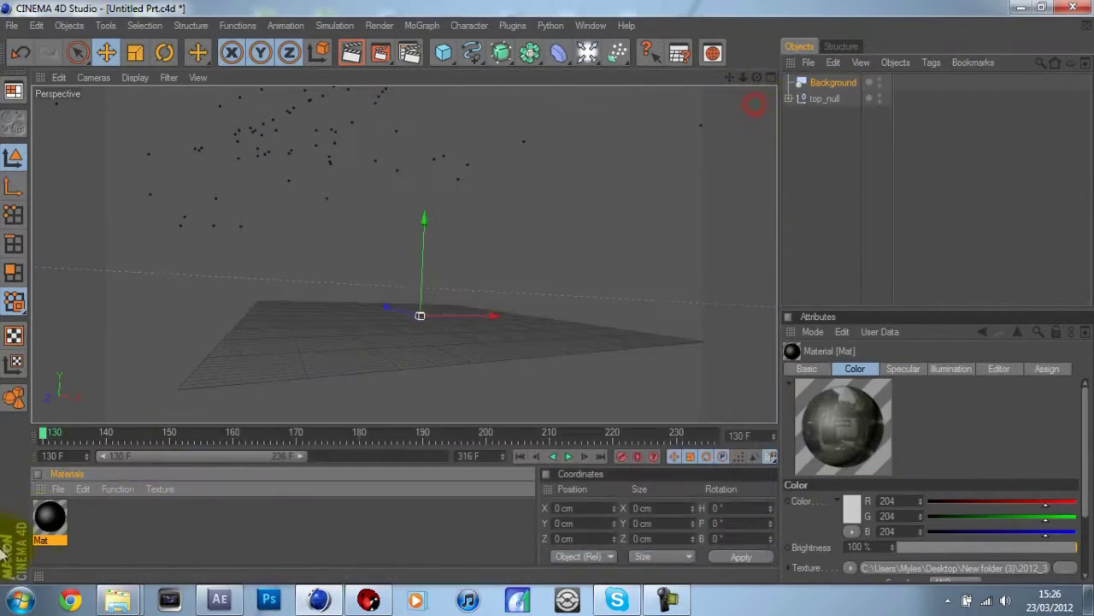
# Apply the image-sequence material to the Background object and check the footage at the start of the timeline
pyautogui.moveTo(857, 135); pyautogui.dragTo(827, 83)
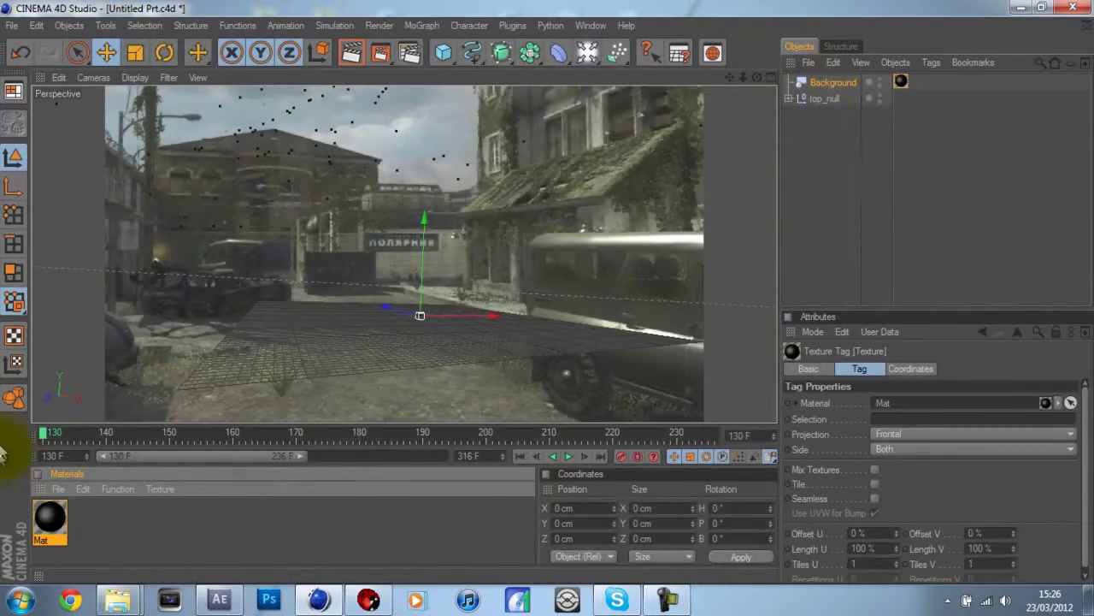
pyautogui.moveTo(41, 436)
pyautogui.mouseDown()
pyautogui.moveTo(401, 469)
pyautogui.moveTo(110, 435)
pyautogui.moveTo(38, 445)
pyautogui.mouseUp()
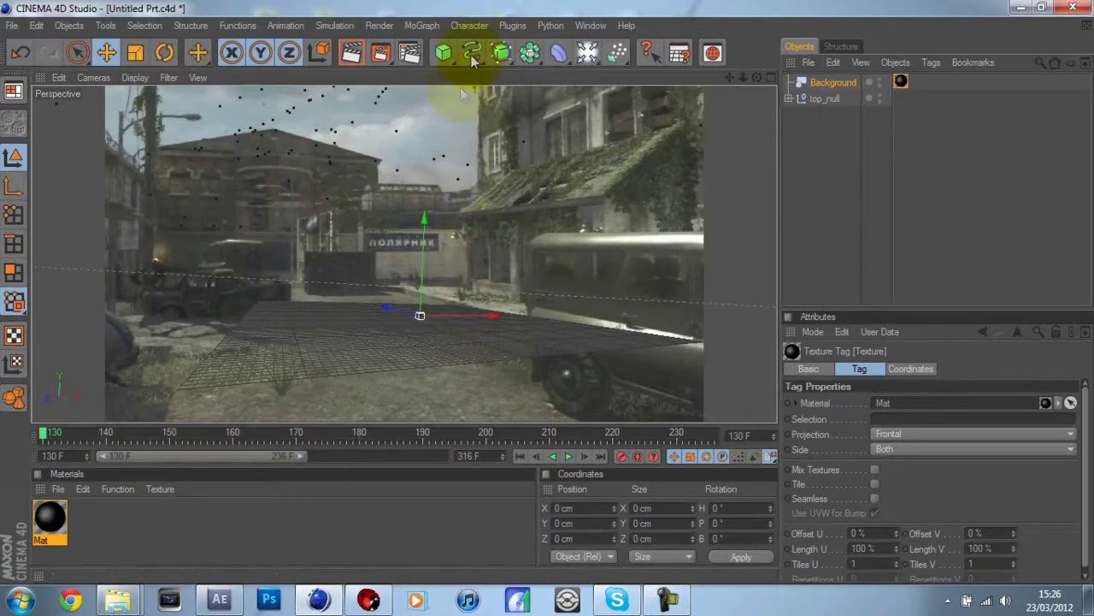
# Add a MoText object to the tracked scene
pyautogui.click(444, 58)
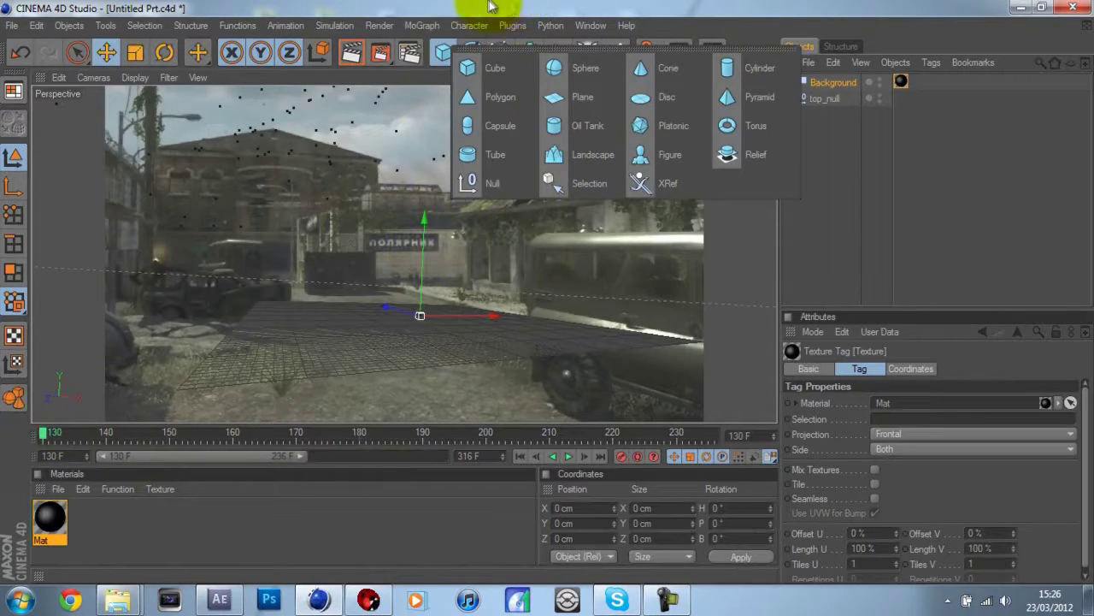
pyautogui.click(421, 25)
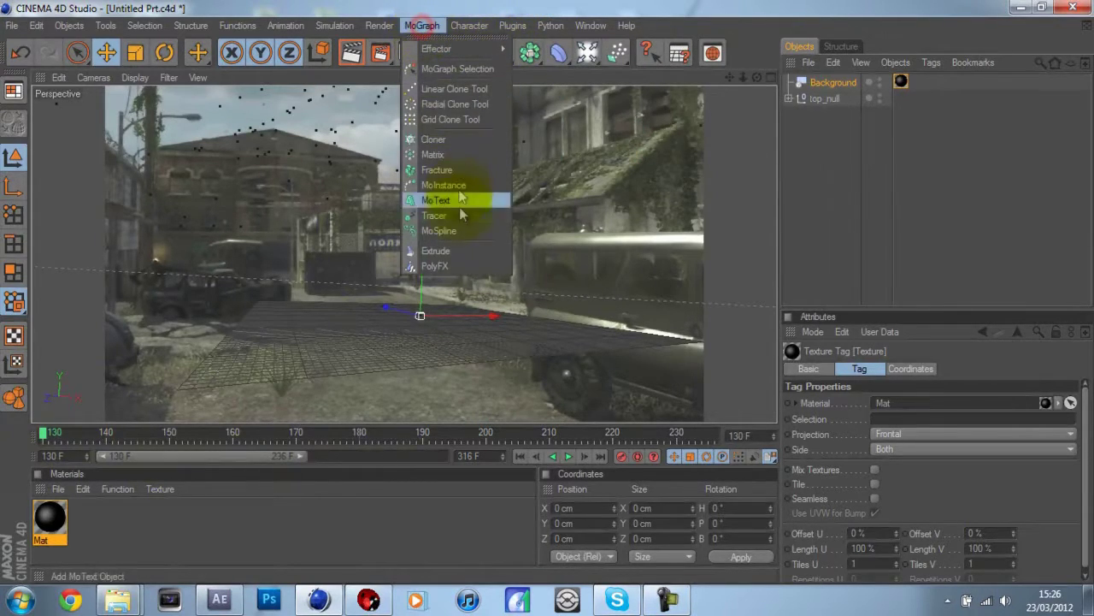
pyautogui.click(448, 198)
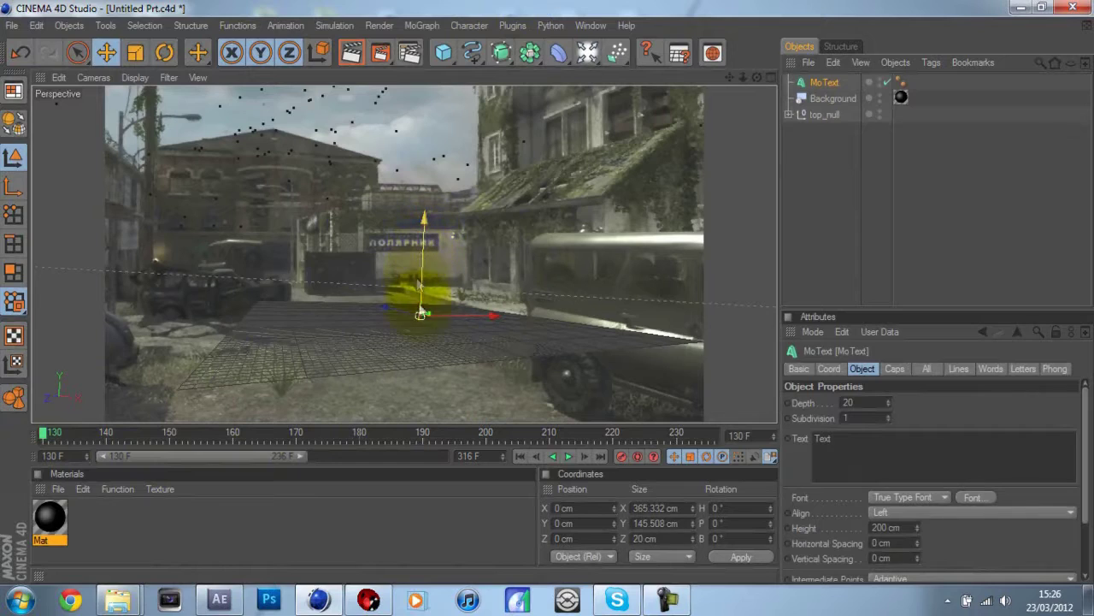
# Set the MoText height to 3081 cm and depth to 466, and shift the text along its X axis toward the parked car
pyautogui.moveTo(918, 528); pyautogui.dragTo(917, 527)
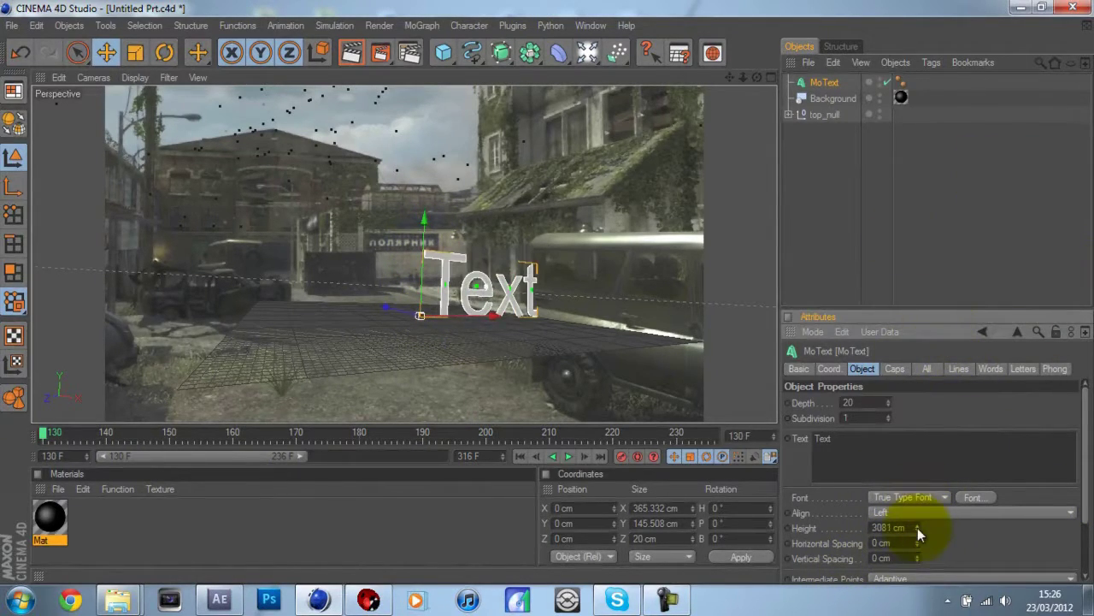
pyautogui.moveTo(889, 403)
pyautogui.mouseDown()
pyautogui.moveTo(899, 334)
pyautogui.moveTo(893, 405)
pyautogui.mouseUp()
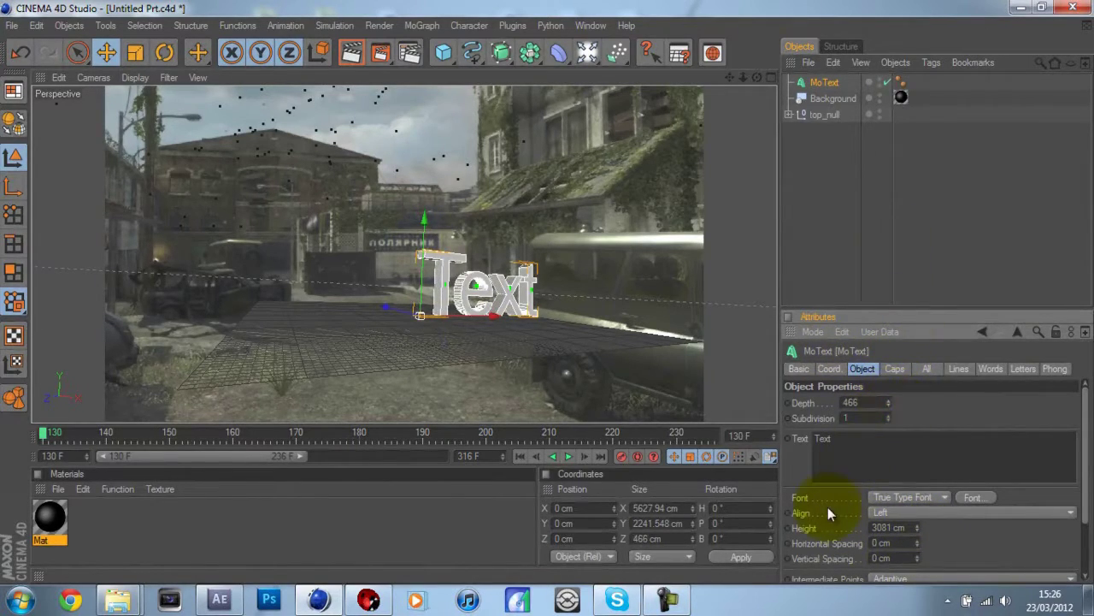
pyautogui.moveTo(452, 330); pyautogui.dragTo(556, 298)
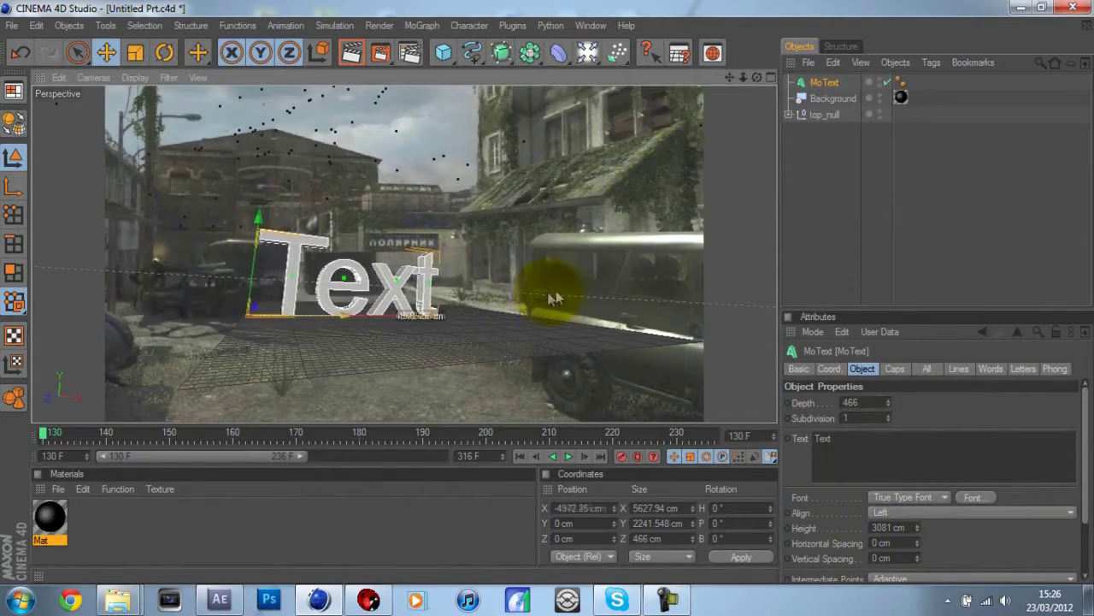
# Rotate the text to a heading of about -24° and reduce its height to 2465 cm
pyautogui.click(165, 53)
pyautogui.moveTo(318, 257); pyautogui.dragTo(356, 311)
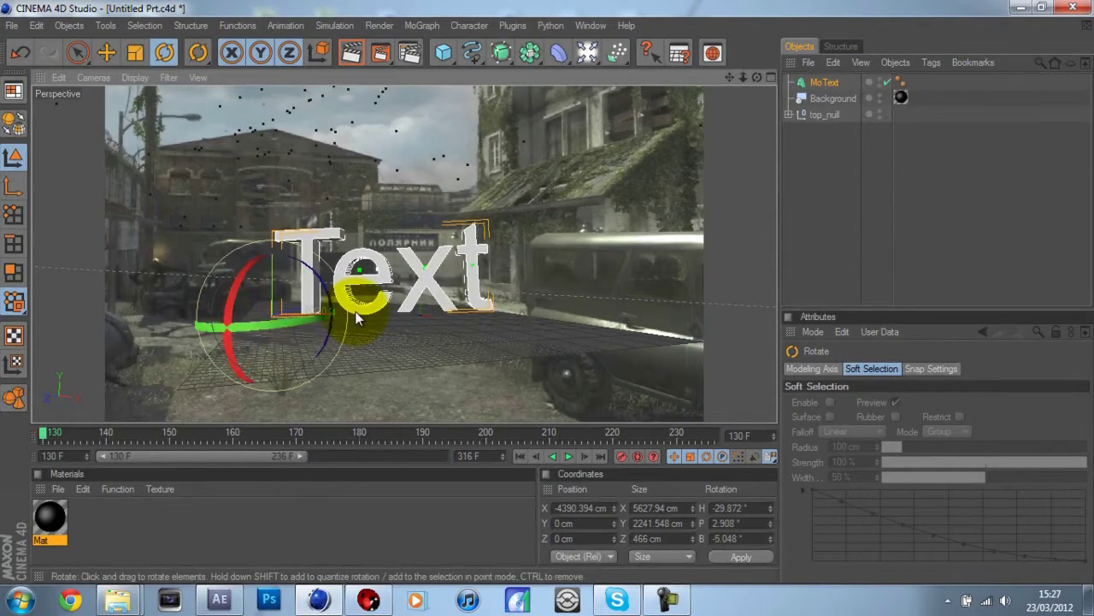
pyautogui.click(825, 82)
pyautogui.moveTo(918, 531)
pyautogui.mouseDown()
pyautogui.moveTo(909, 591)
pyautogui.moveTo(908, 549)
pyautogui.mouseUp()
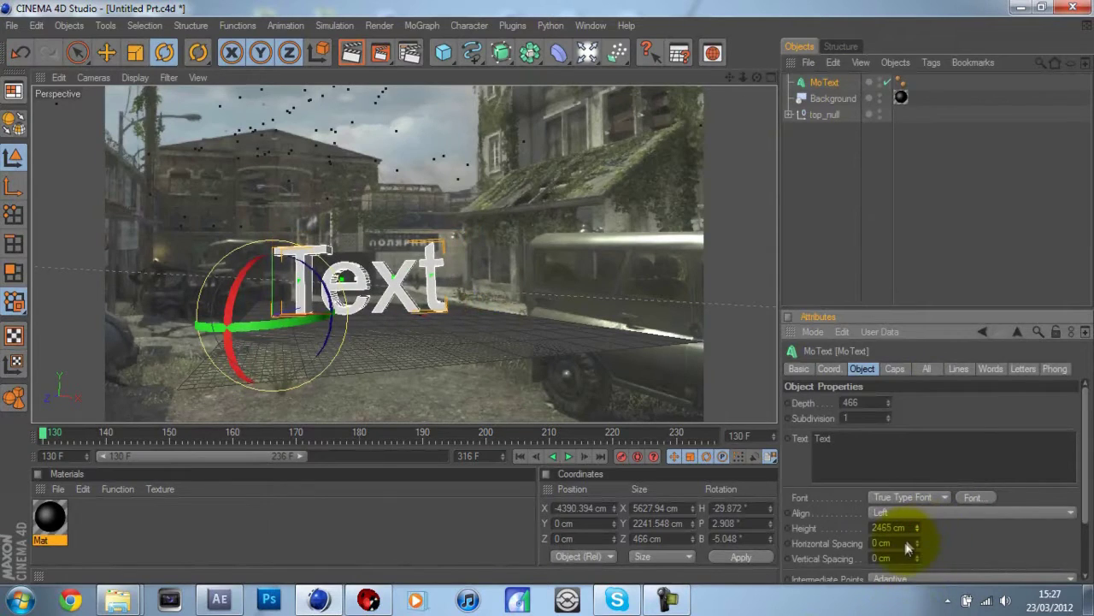
pyautogui.moveTo(295, 319); pyautogui.dragTo(300, 321)
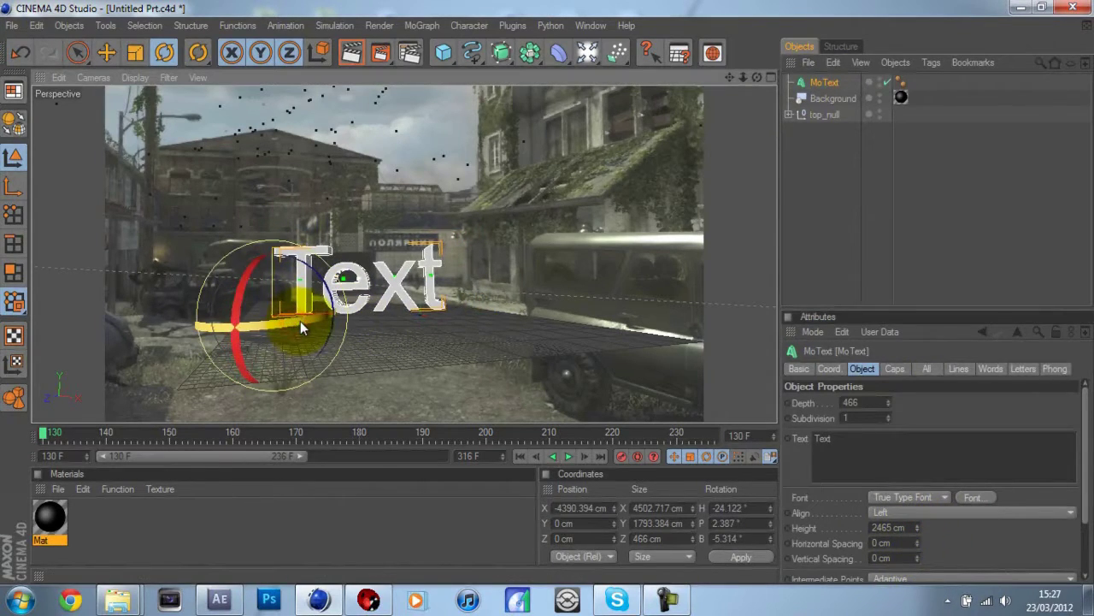
# Change the MoText wording to "Zibb"
pyautogui.click(924, 446)
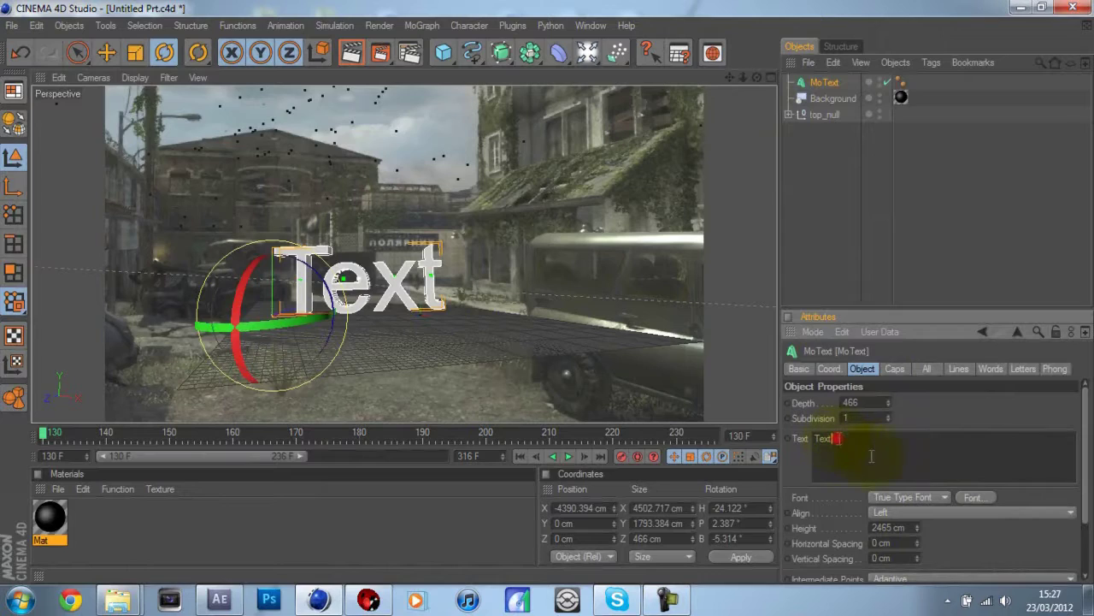
pyautogui.press('BackSpace')
pyautogui.press('BackSpace')
pyautogui.press('BackSpace')
pyautogui.press('BackSpace')
pyautogui.write('Z')
pyautogui.press('capslock')
pyautogui.write('ibb')
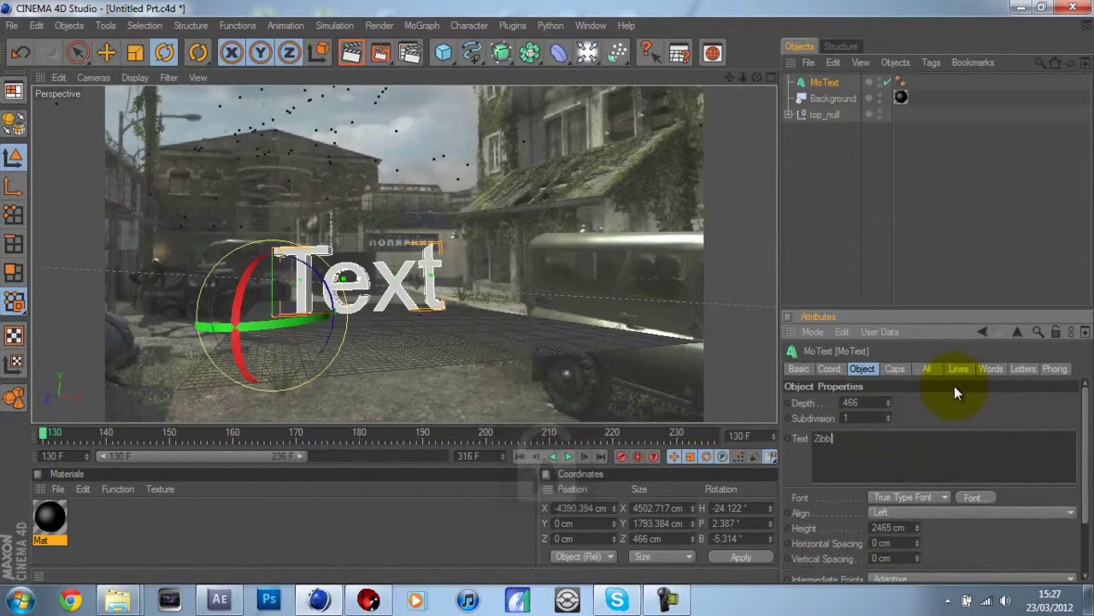
pyautogui.click(945, 413)
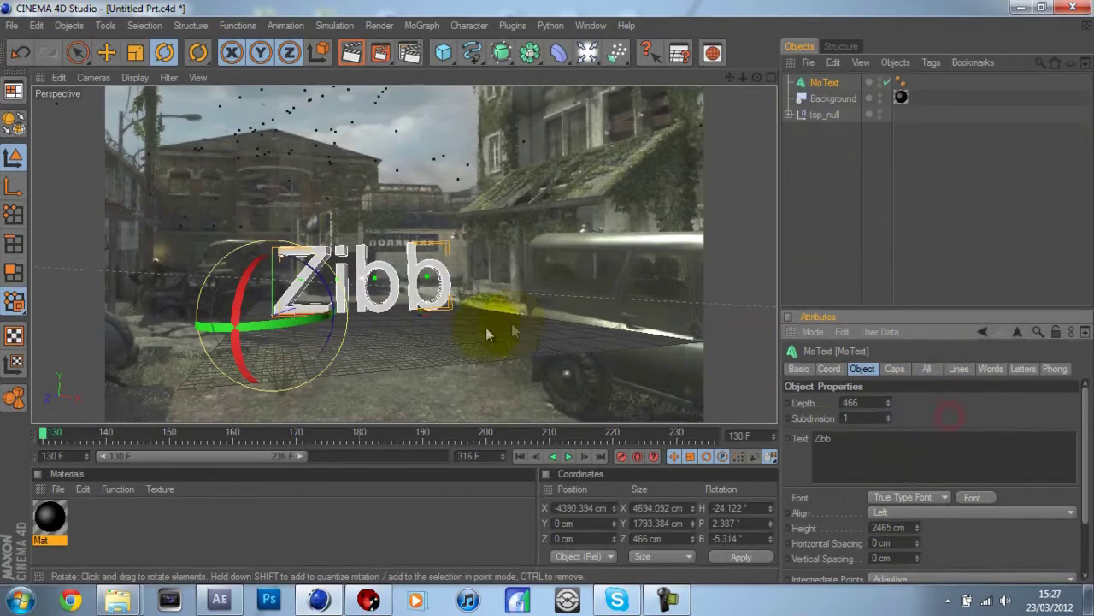
# Turn the Zibb text to a heading of about -18° and lower it onto the road at about X -3573, Y -1671, Z 1352 cm
pyautogui.click(106, 53)
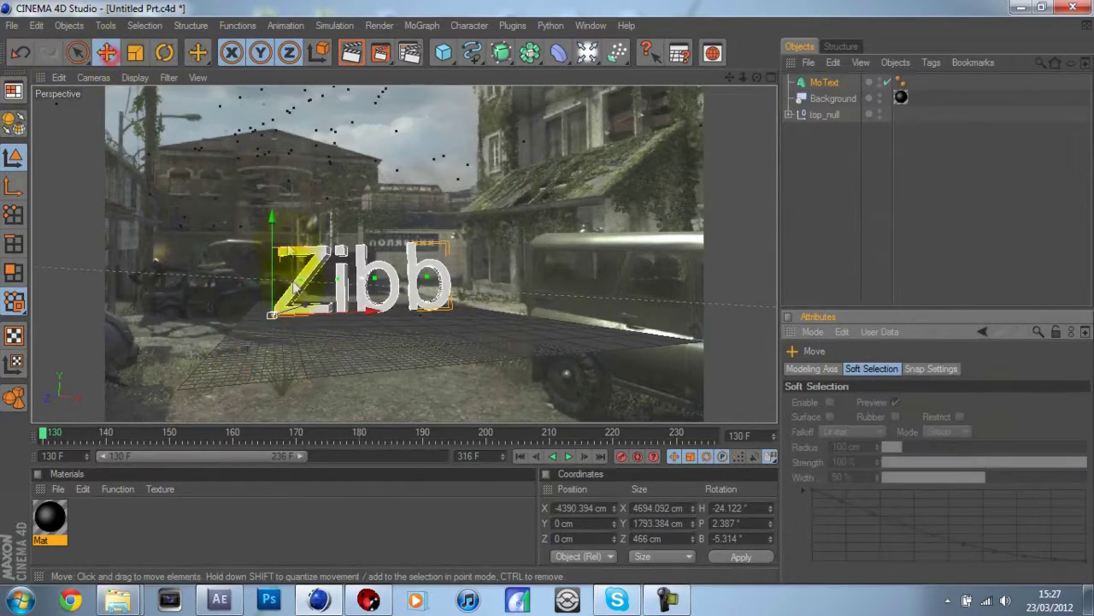
pyautogui.moveTo(352, 316); pyautogui.dragTo(283, 290)
pyautogui.click(164, 54)
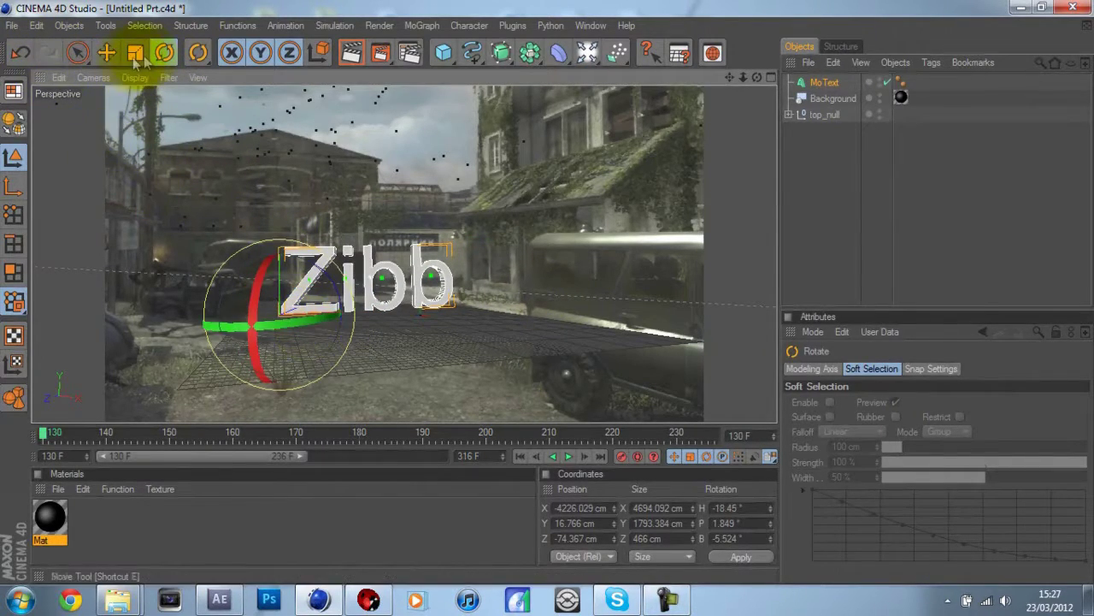
pyautogui.click(106, 53)
pyautogui.moveTo(279, 214); pyautogui.dragTo(323, 358)
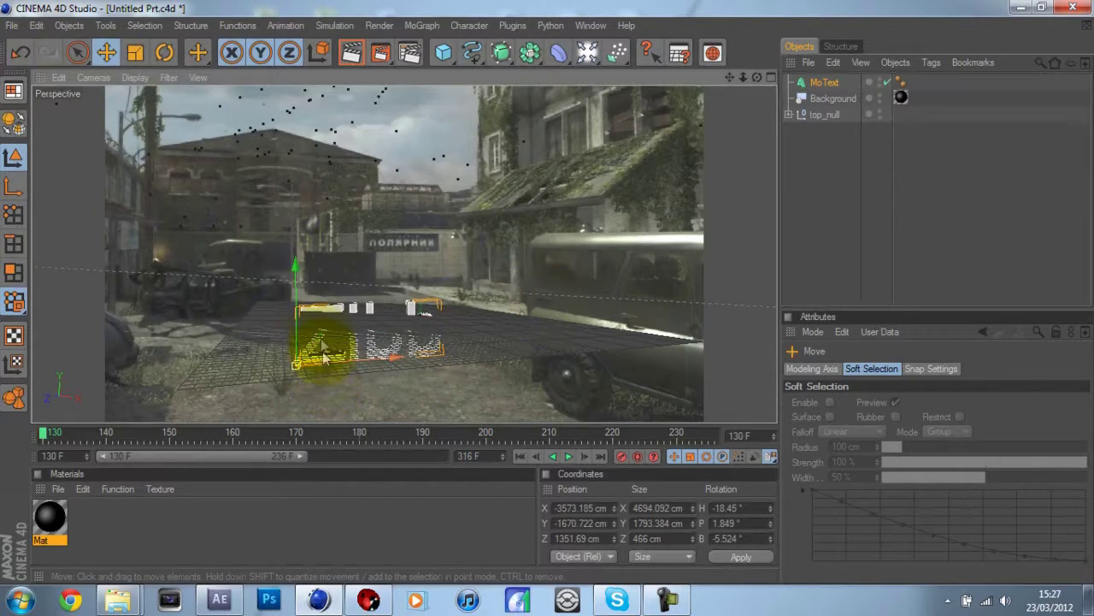
# Add a plane, enlarge it to about 8033 by 6773 cm, and lower it beneath the text to about Y -1473 cm
pyautogui.click(440, 53)
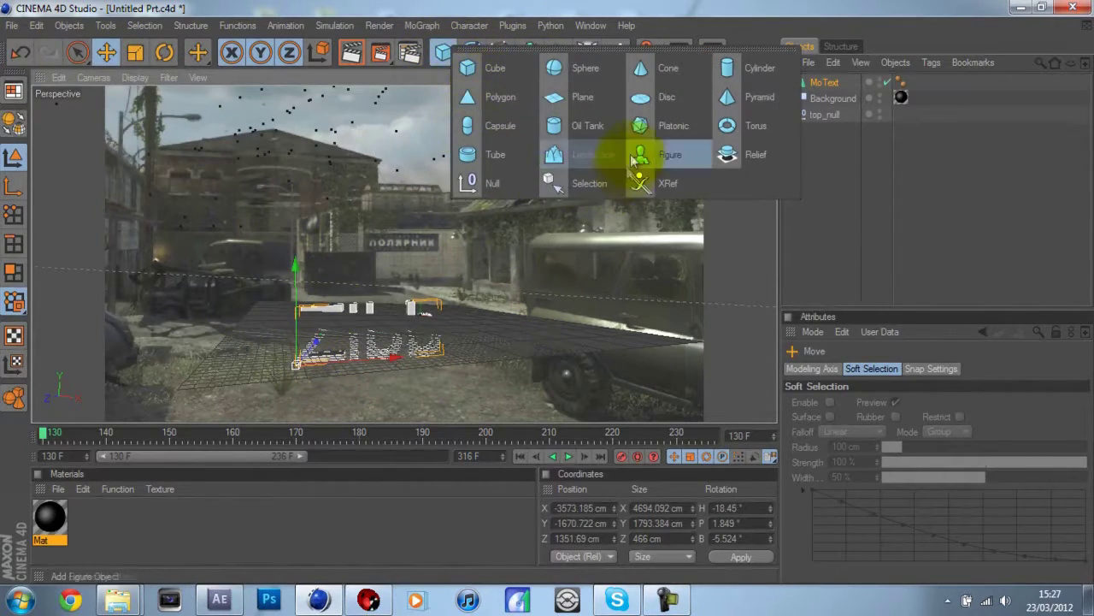
pyautogui.click(576, 100)
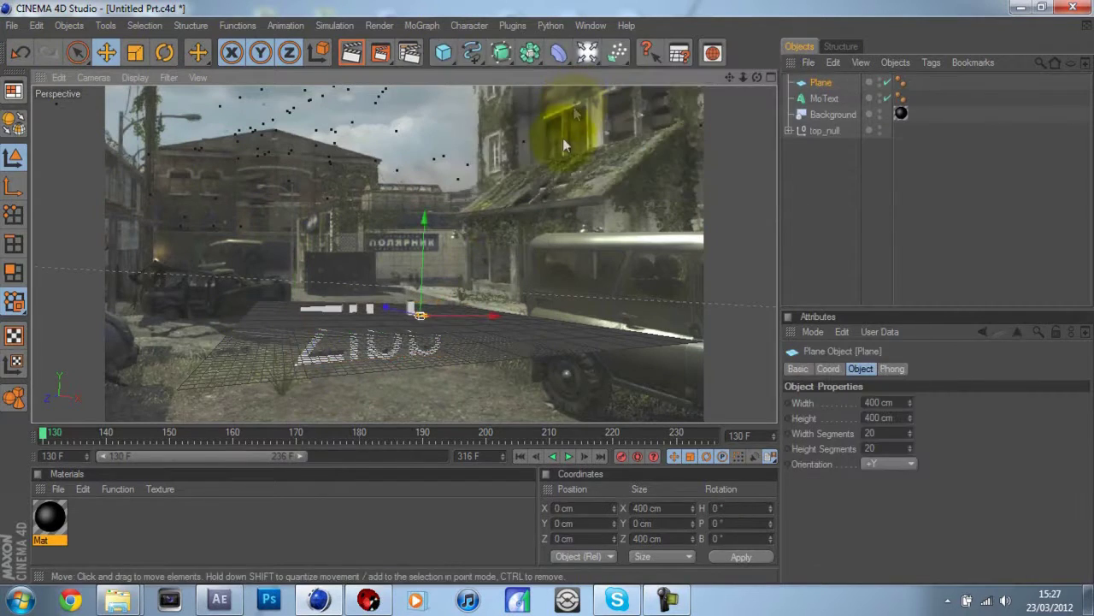
pyautogui.moveTo(424, 314)
pyautogui.mouseDown()
pyautogui.moveTo(557, 290)
pyautogui.moveTo(409, 323)
pyautogui.mouseUp()
pyautogui.moveTo(542, 278); pyautogui.dragTo(492, 387)
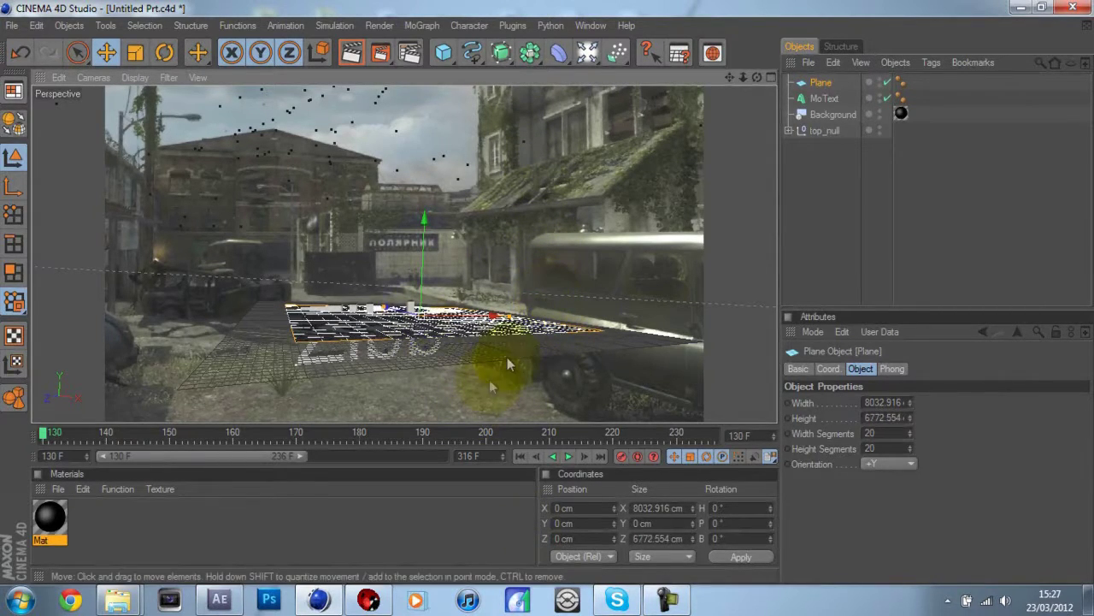
pyautogui.moveTo(400, 251)
pyautogui.mouseDown()
pyautogui.moveTo(548, 301)
pyautogui.moveTo(402, 251)
pyautogui.mouseUp()
# Rotate the plane to match the ground's slope, with heading about -1.6°, pitch about -3.7° and bank about -4°
pyautogui.moveTo(757, 78); pyautogui.dragTo(547, 293)
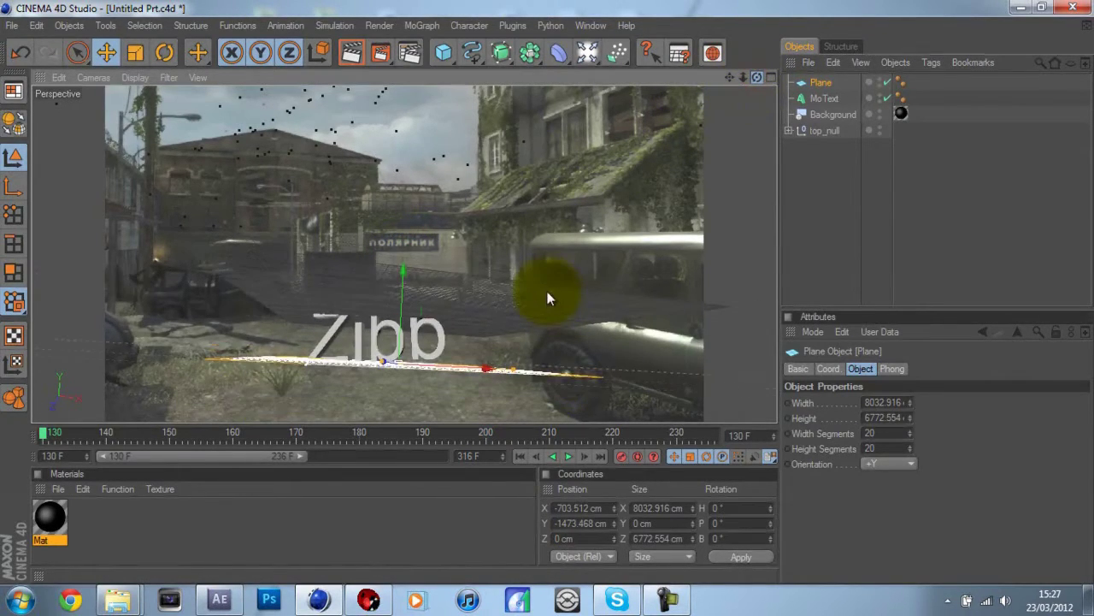
pyautogui.click(165, 53)
pyautogui.moveTo(462, 346); pyautogui.dragTo(489, 330)
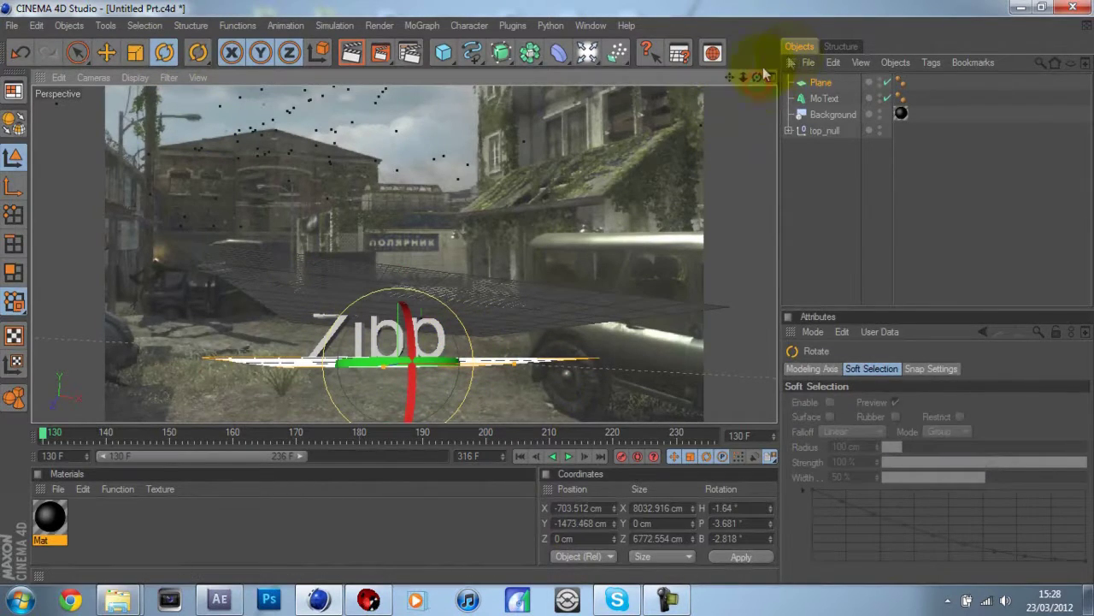
pyautogui.moveTo(756, 78); pyautogui.dragTo(547, 298)
pyautogui.moveTo(452, 343); pyautogui.dragTo(460, 344)
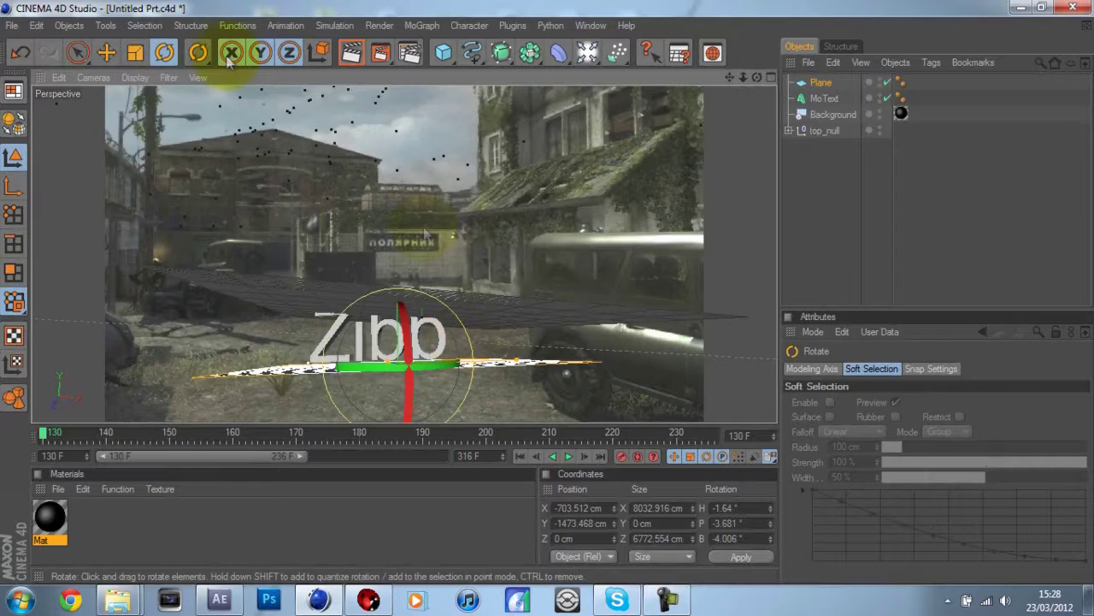
# Return to the tracked camera view at frame 132 and reposition the plane under the text at about X -690, Y -1504, Z 468 cm
pyautogui.moveTo(48, 435); pyautogui.dragTo(54, 435)
pyautogui.click(106, 52)
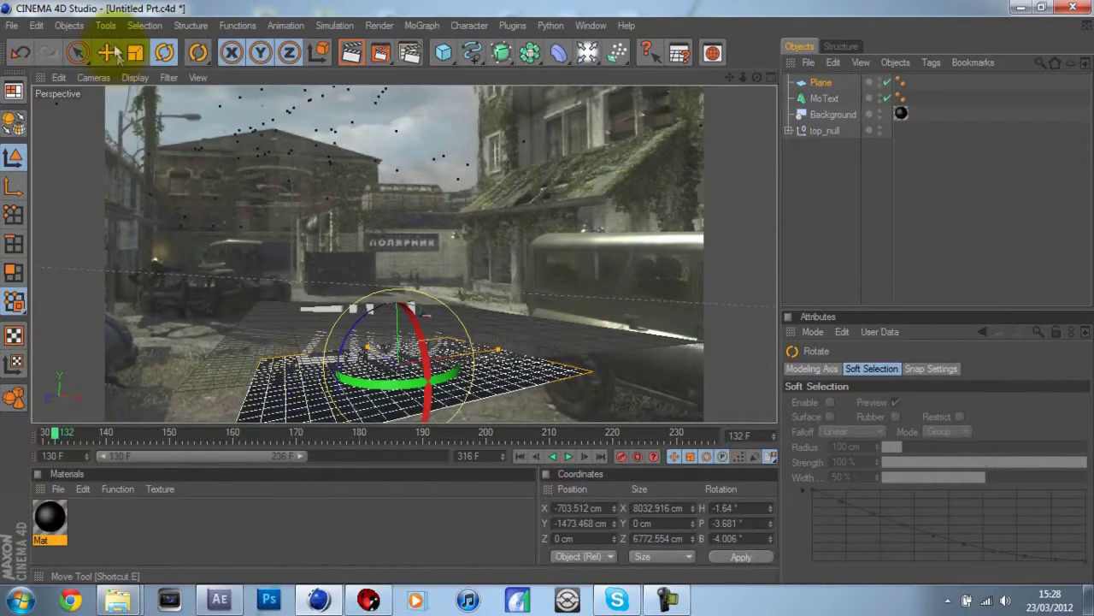
pyautogui.moveTo(383, 361)
pyautogui.mouseDown()
pyautogui.moveTo(548, 288)
pyautogui.moveTo(546, 276)
pyautogui.moveTo(553, 313)
pyautogui.moveTo(389, 357)
pyautogui.mouseUp()
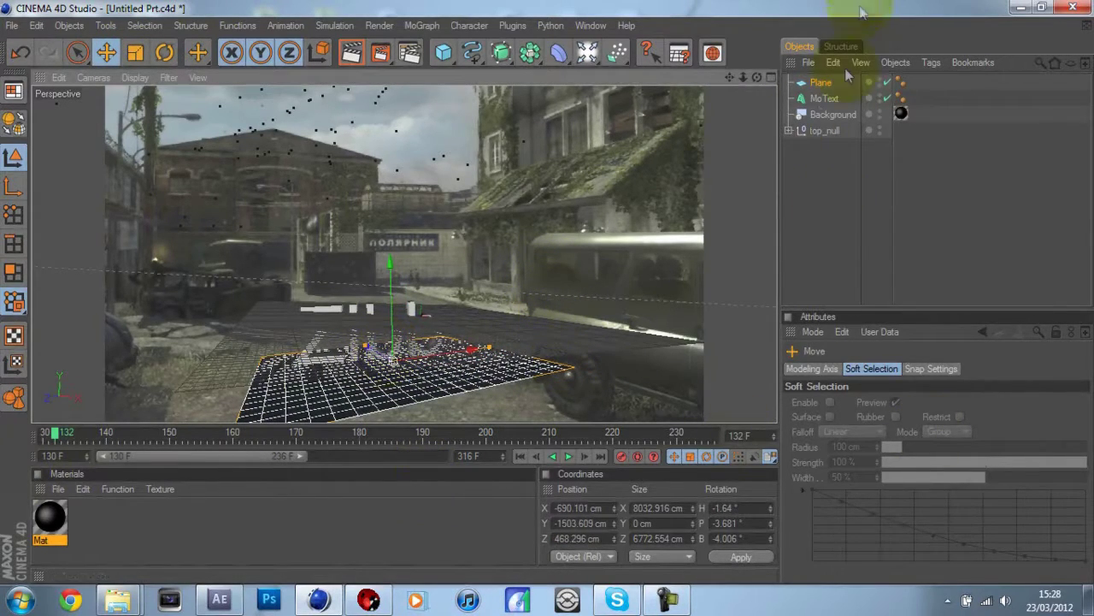
# Add a Compositing tag to the plane and copy the Background object's texture tag onto it
pyautogui.rightClick(815, 80)
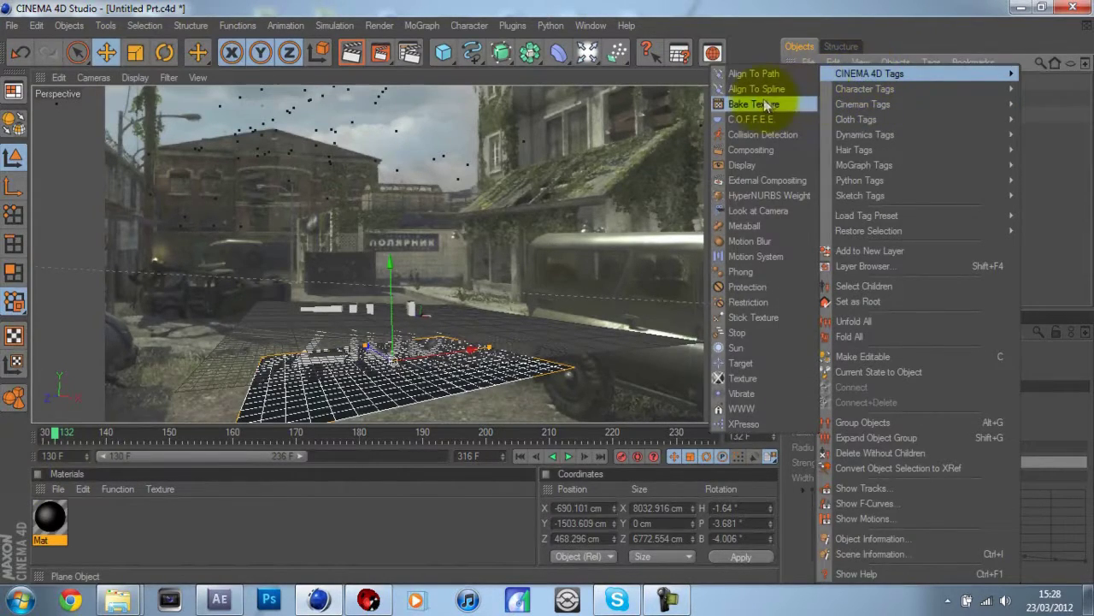
pyautogui.click(759, 154)
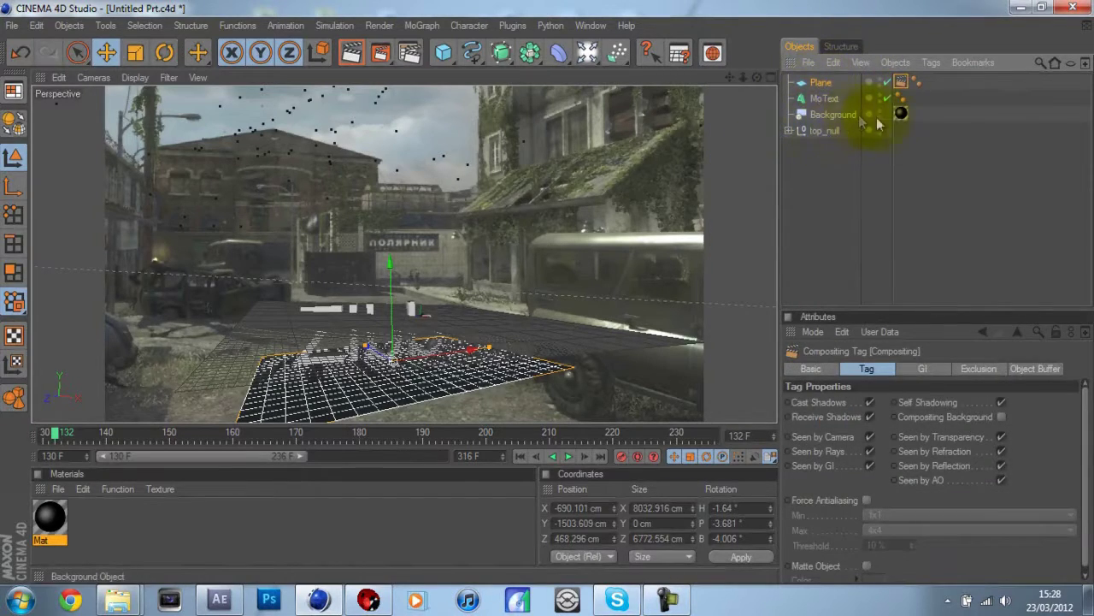
pyautogui.click(901, 114)
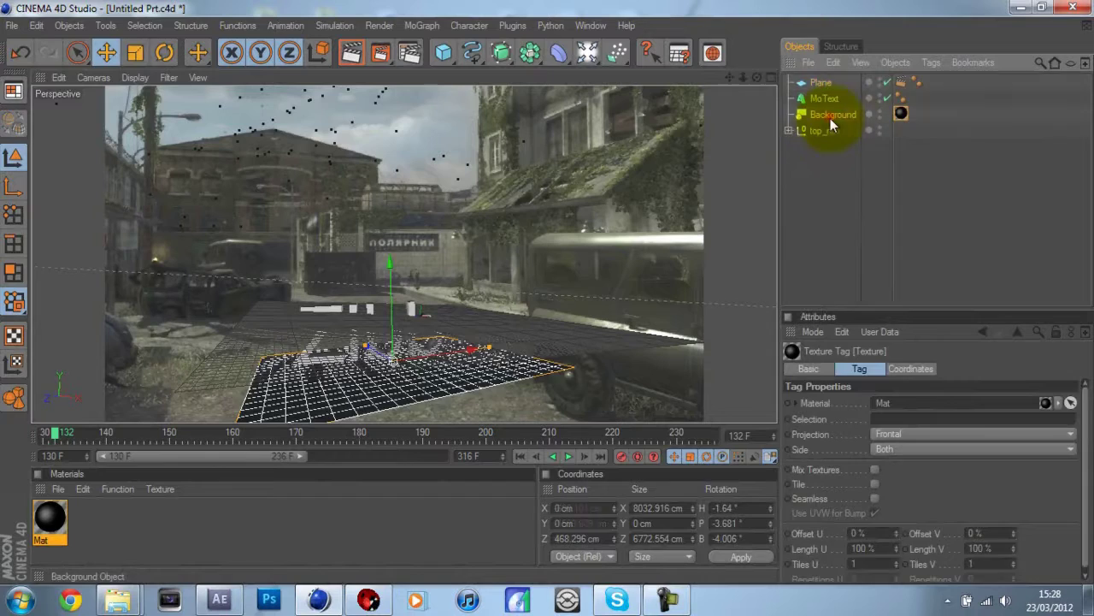
pyautogui.click(831, 114)
pyautogui.click(899, 114)
pyautogui.moveTo(899, 115)
pyautogui.mouseDown()
pyautogui.moveTo(789, 190)
pyautogui.moveTo(899, 120)
pyautogui.mouseUp()
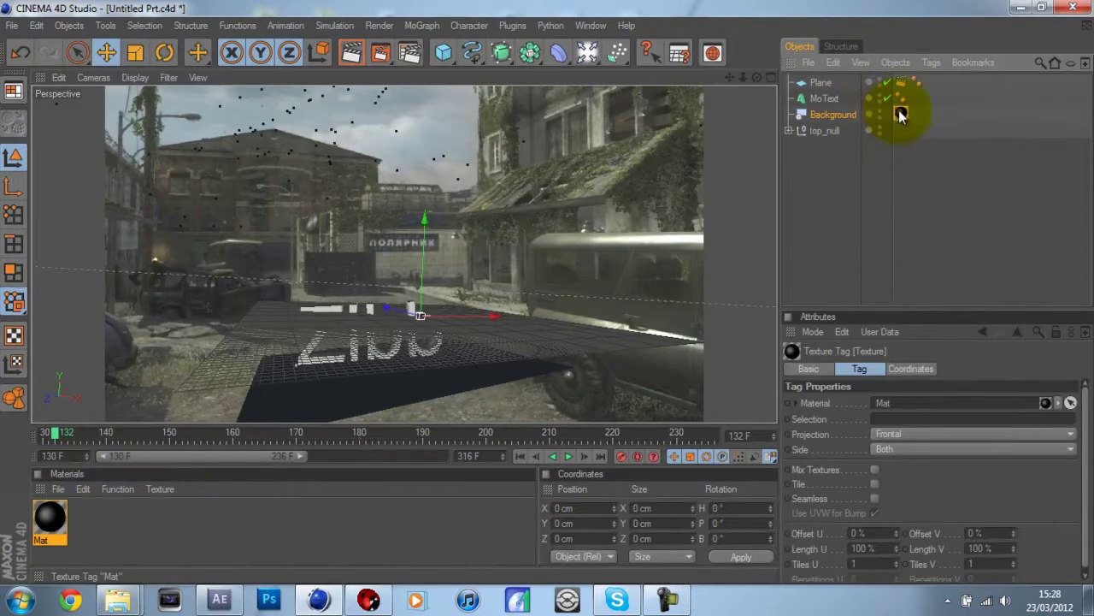
pyautogui.moveTo(911, 145); pyautogui.dragTo(913, 95)
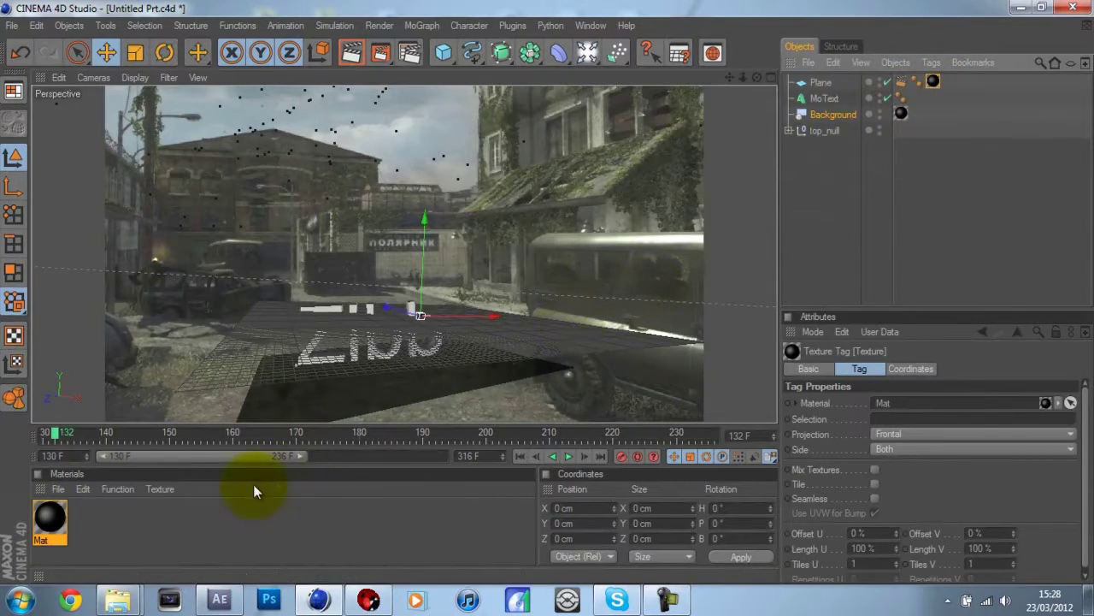
# Add a light to the scene and raise it above the text to about Y 4889 cm
pyautogui.moveTo(590, 58); pyautogui.dragTo(660, 62)
pyautogui.moveTo(413, 289); pyautogui.dragTo(548, 299)
# Scrub through the timeline to check how the text tracks with the footage, and render a preview of frame 172
pyautogui.moveTo(52, 431); pyautogui.dragTo(433, 438)
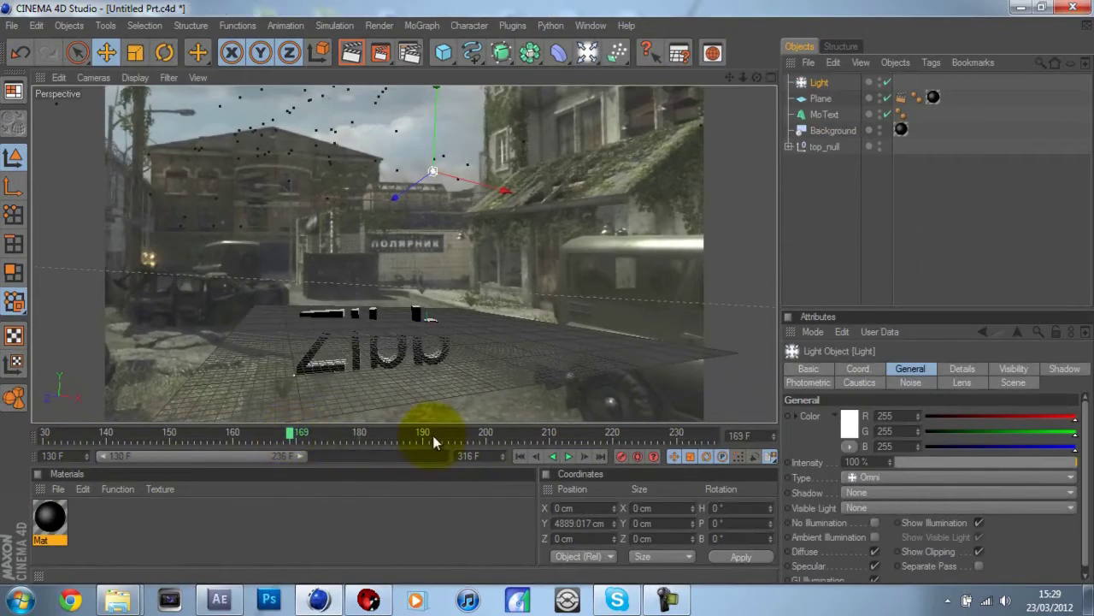
pyautogui.moveTo(288, 437); pyautogui.dragTo(643, 440)
pyautogui.moveTo(577, 448); pyautogui.dragTo(351, 434)
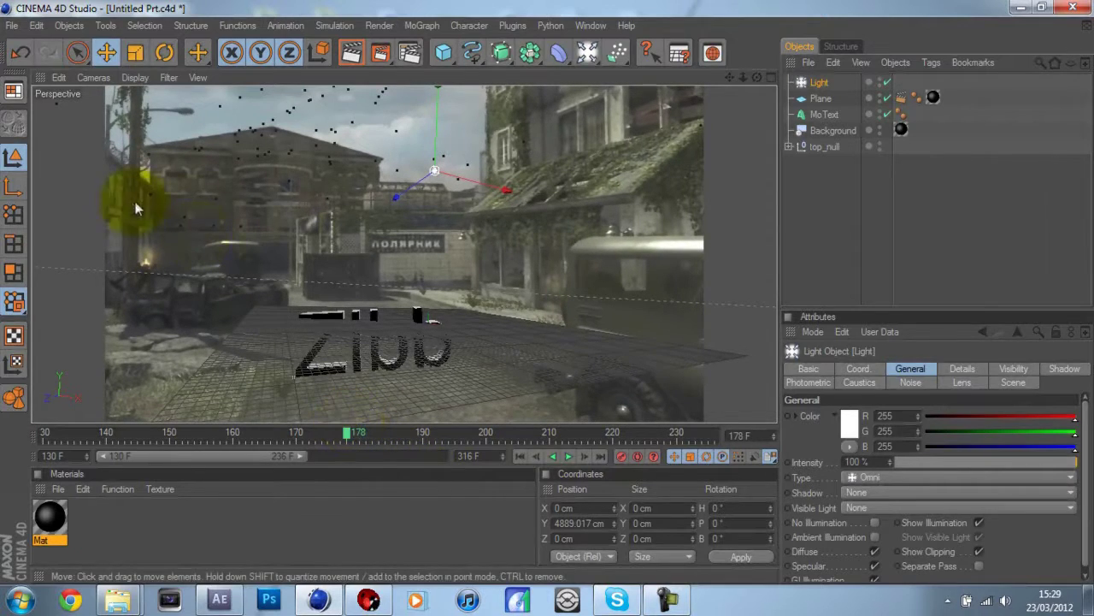
pyautogui.click(228, 435)
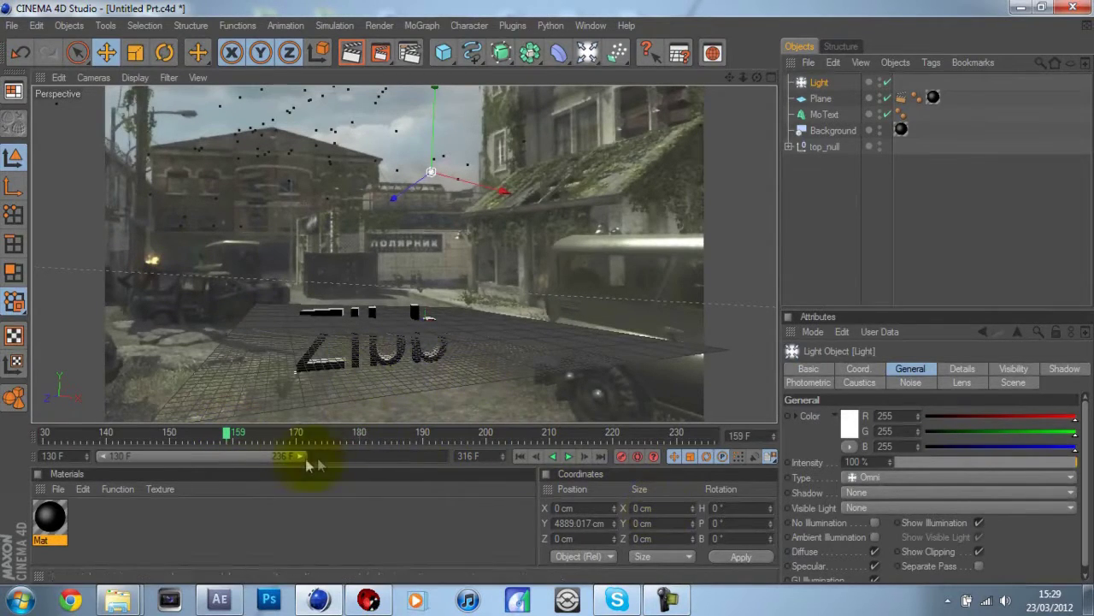
pyautogui.moveTo(237, 436); pyautogui.dragTo(312, 454)
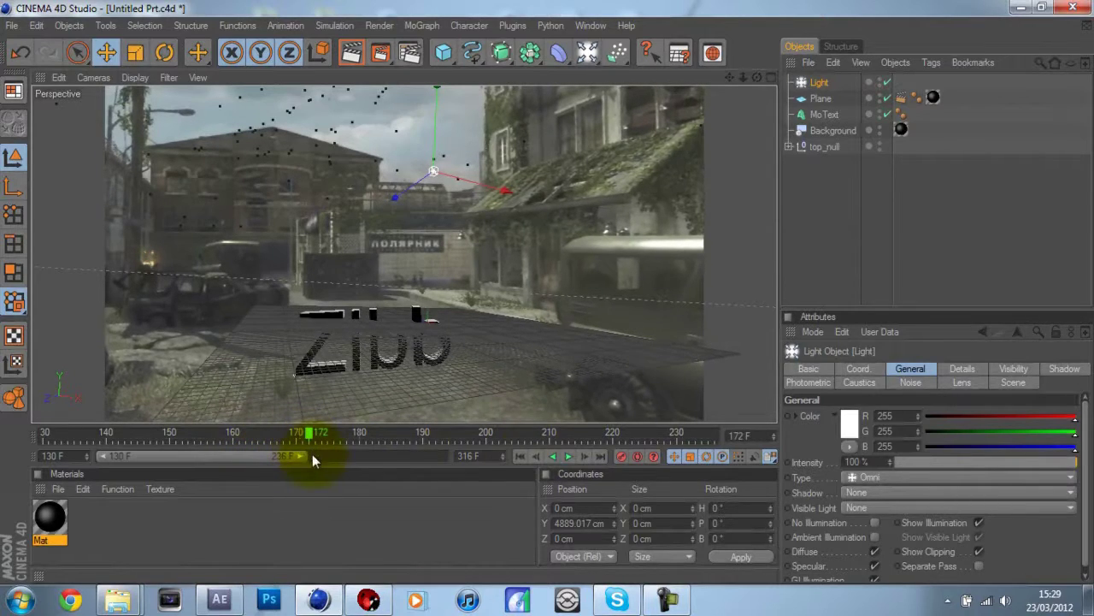
pyautogui.click(343, 60)
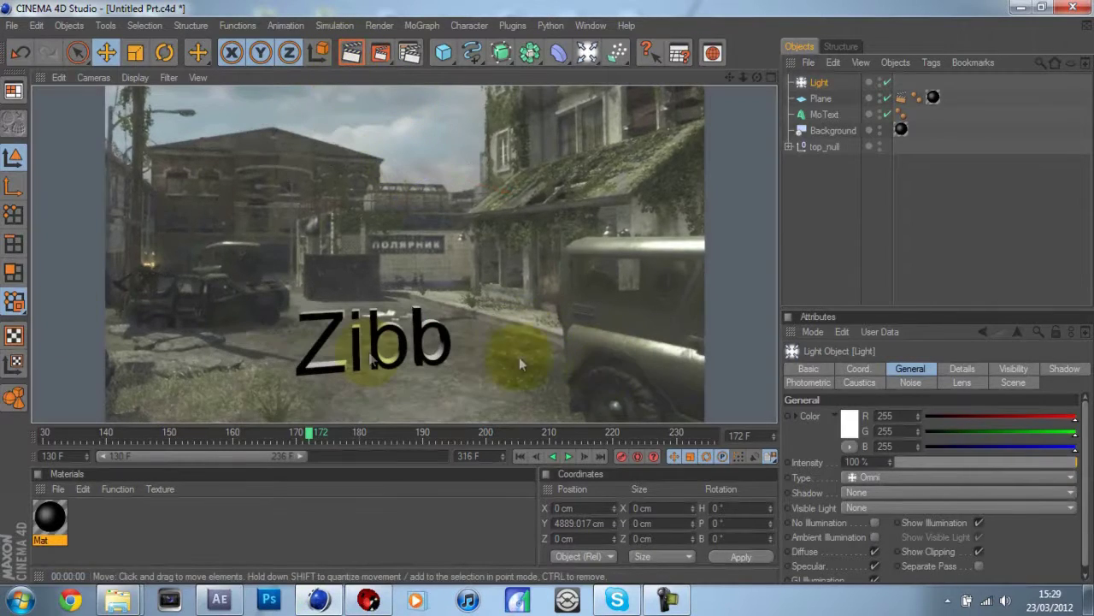
# Add the Ambient Occlusion and Depth of Field effects to the render settings
pyautogui.click(410, 54)
pyautogui.click(128, 288)
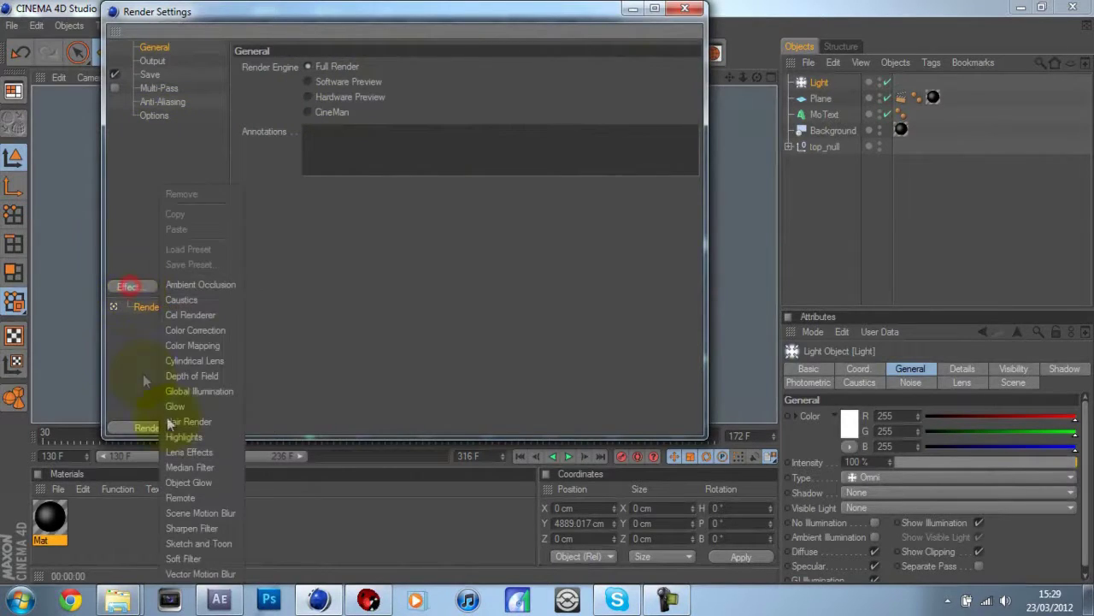
pyautogui.click(206, 286)
pyautogui.click(126, 287)
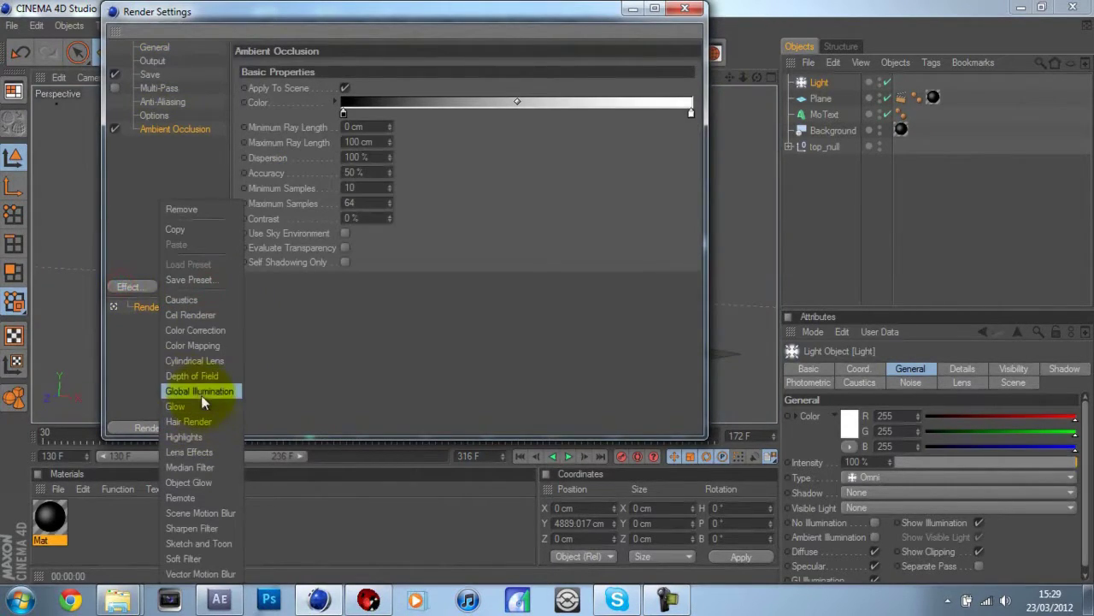
pyautogui.click(198, 379)
pyautogui.click(132, 287)
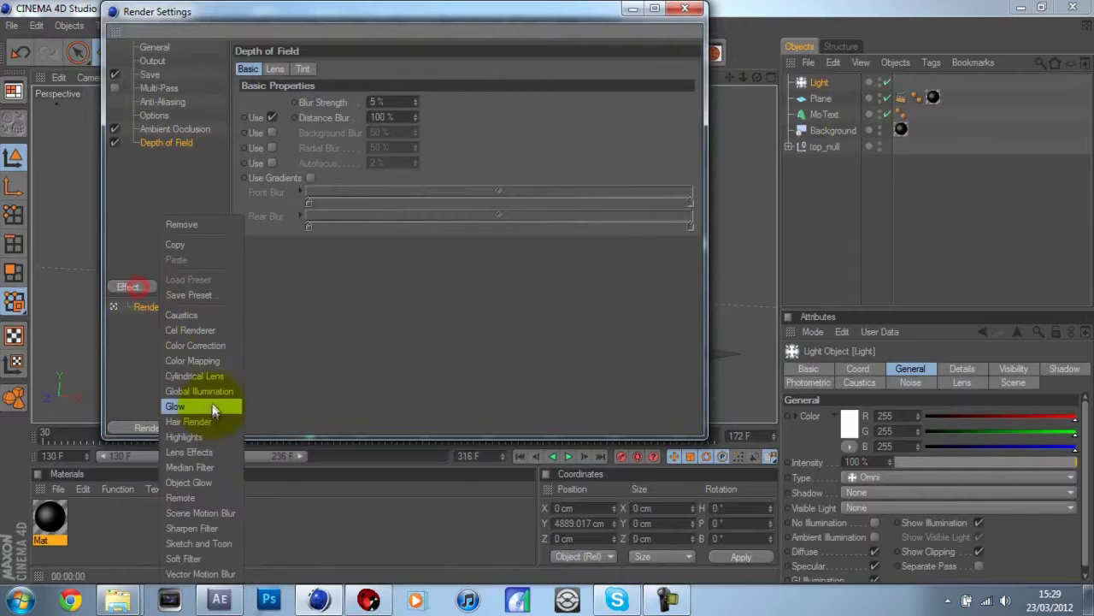
pyautogui.click(143, 377)
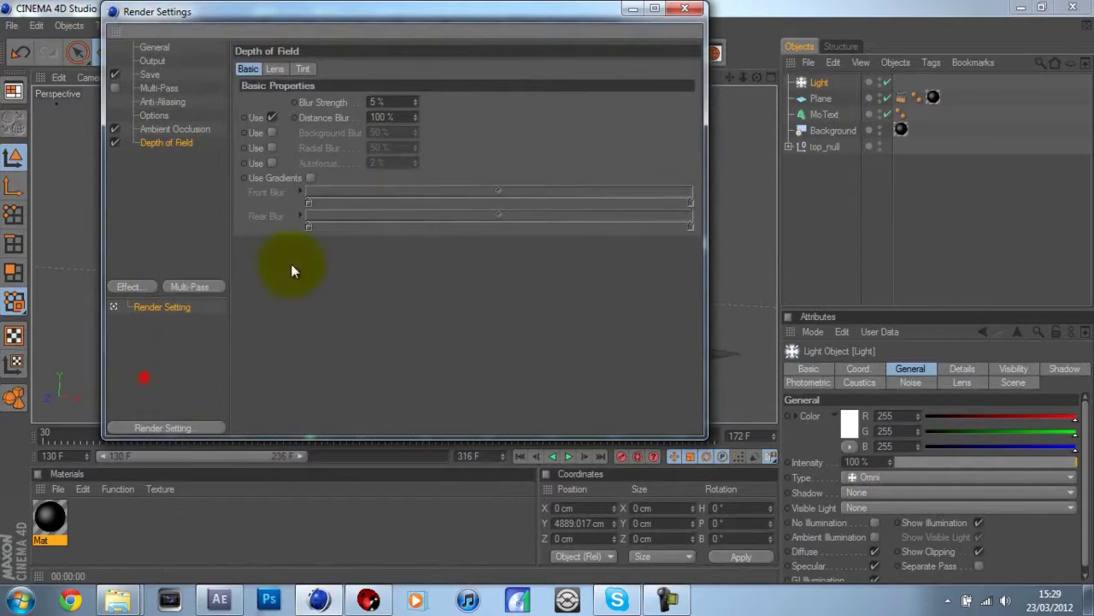
pyautogui.click(685, 8)
# Set the light's shadow type to Shadow Maps (Soft) and render a preview of the current frame
pyautogui.click(819, 82)
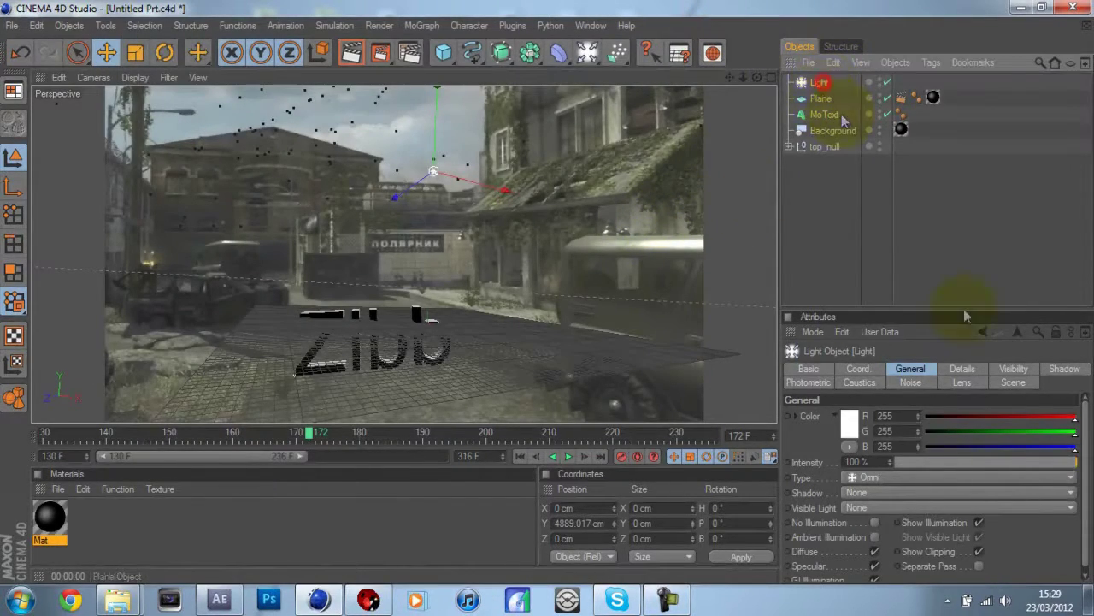
pyautogui.click(953, 477)
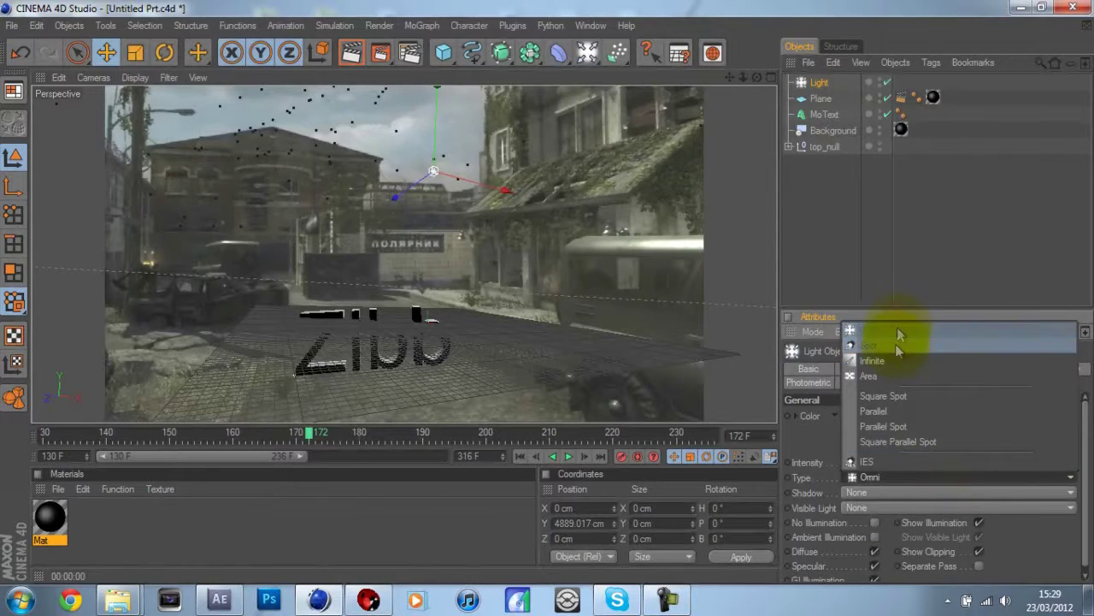
pyautogui.click(900, 492)
pyautogui.click(901, 491)
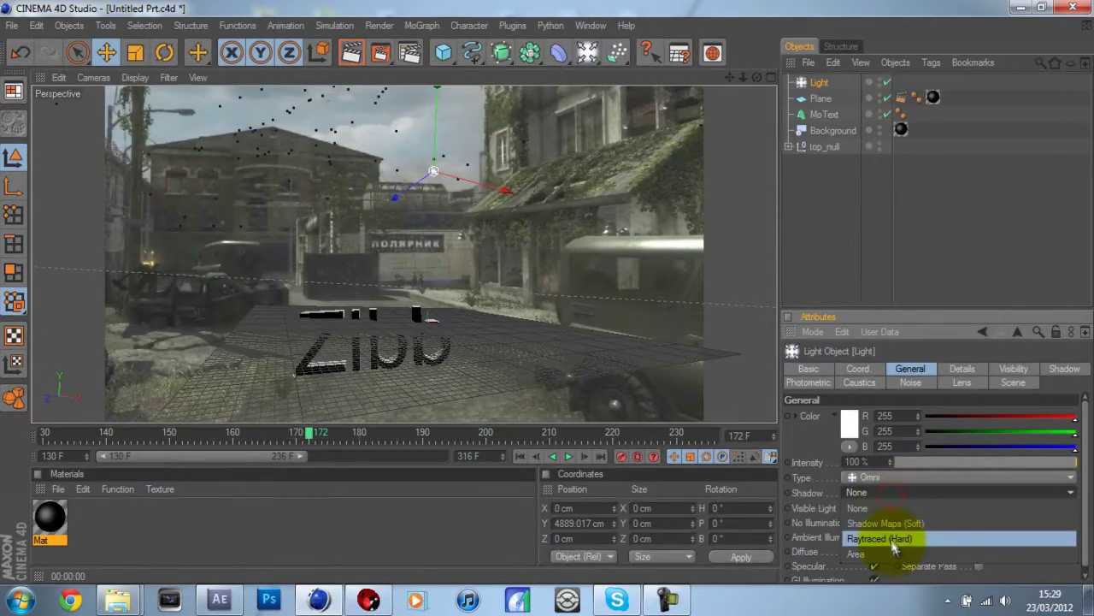
pyautogui.click(885, 523)
pyautogui.click(350, 53)
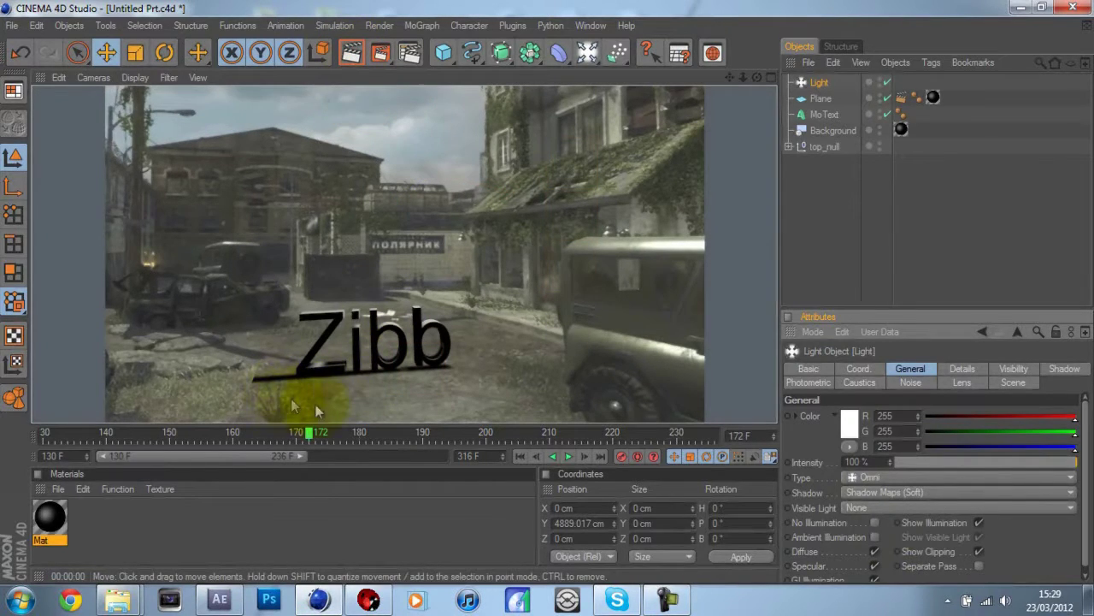
# Move the ground plane along its X axis to about X -1859 cm and render a preview of the shadow
pyautogui.click(821, 99)
pyautogui.moveTo(476, 359); pyautogui.dragTo(441, 365)
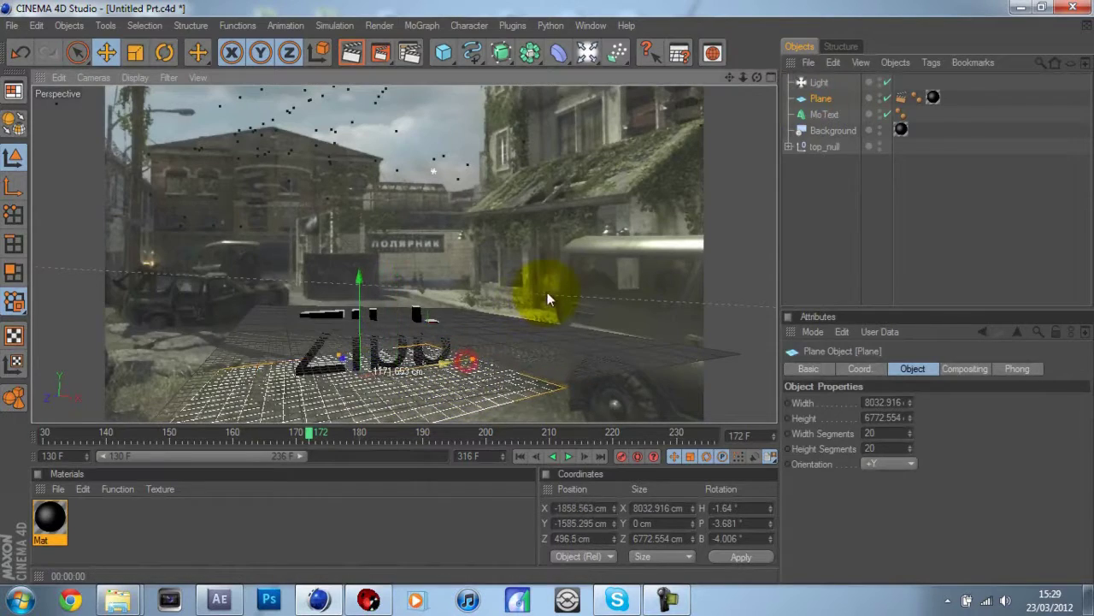
pyautogui.click(350, 53)
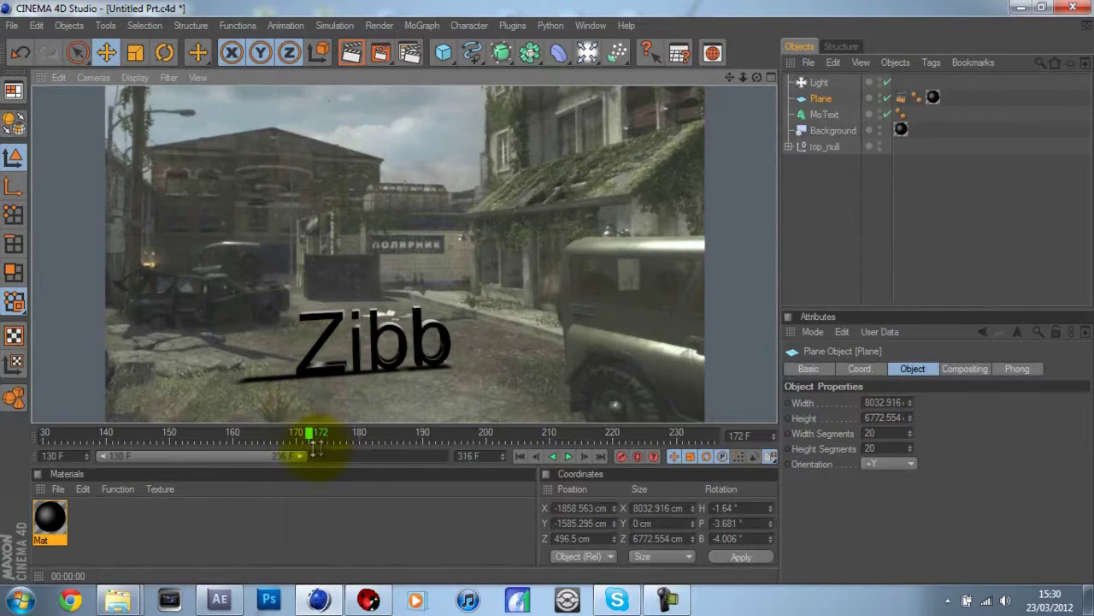
# Select the ground plane and go to frame 170 in the timeline to view the scene there
pyautogui.click(823, 101)
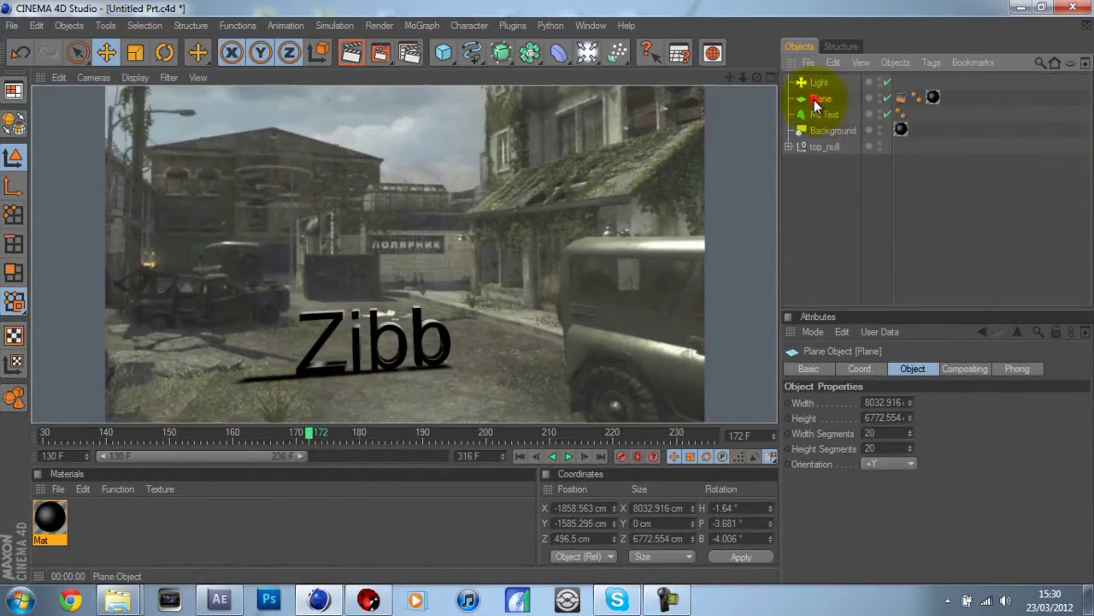
pyautogui.click(298, 442)
pyautogui.click(1078, 534)
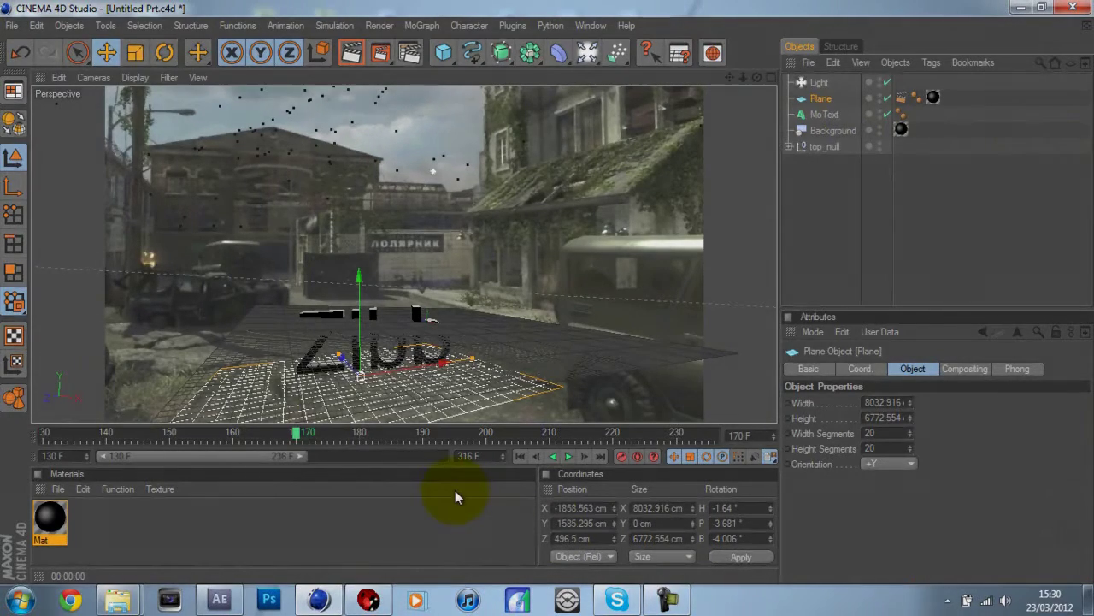